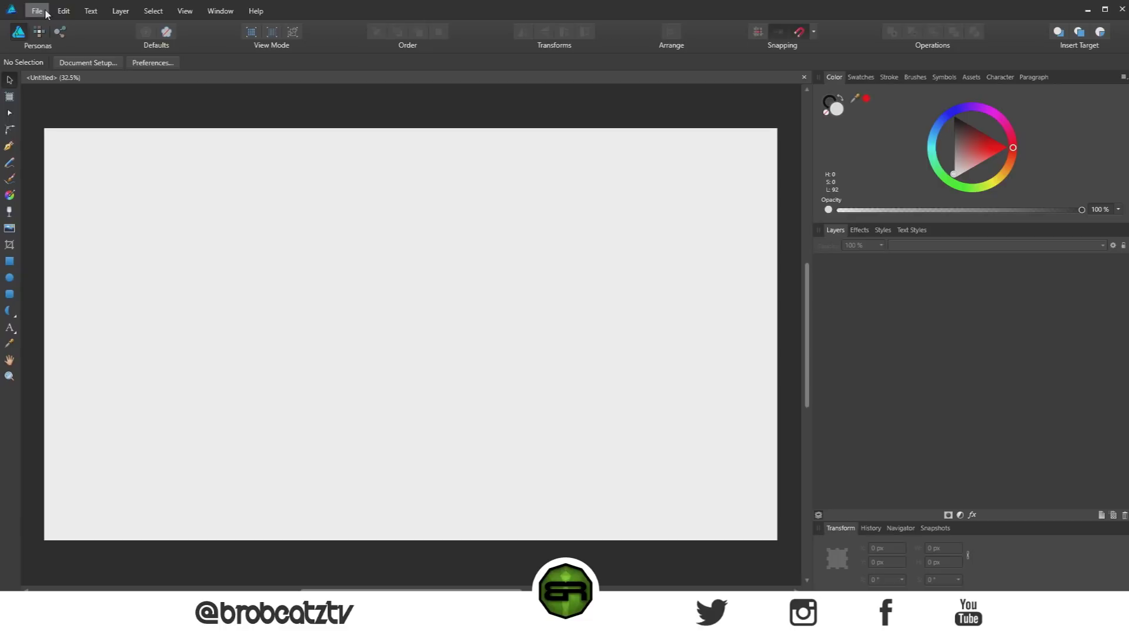
- Review the page size, DPI and color settings offered for a new document without creating one
left_click(36, 10)
left_click(35, 26)
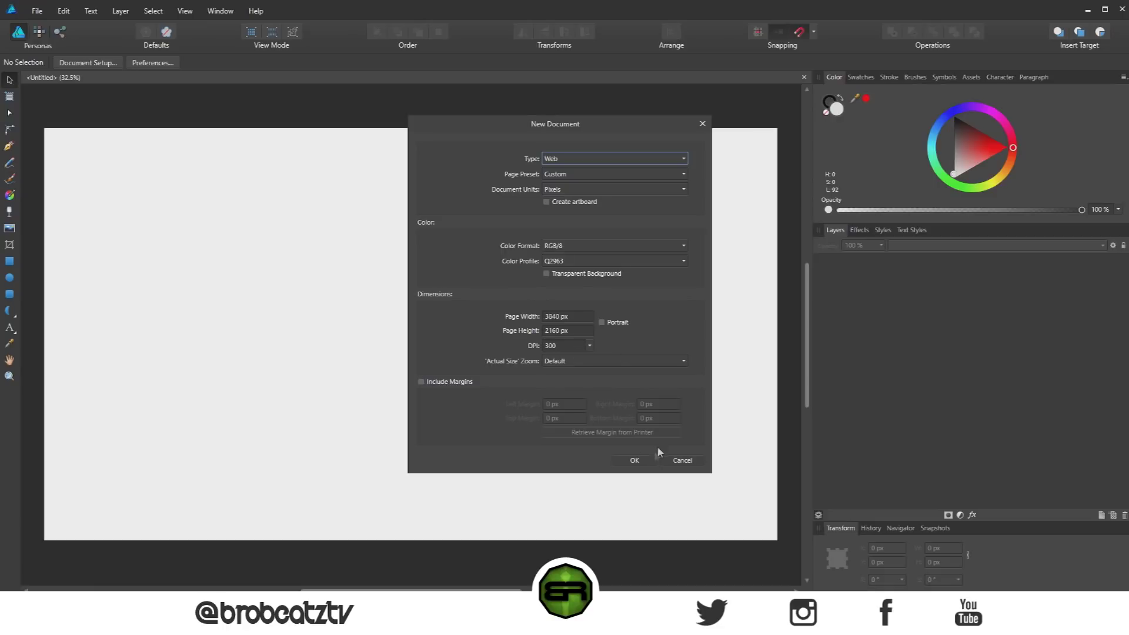
left_click(680, 461)
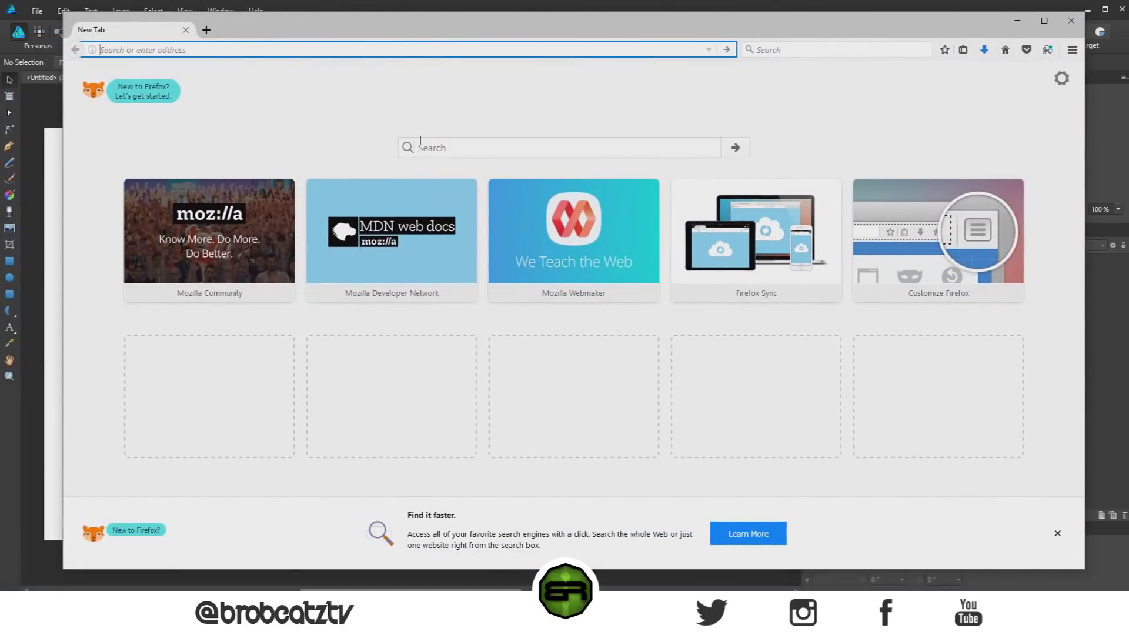
- Search the web for "studio" in Firefox and show the image results
left_click(431, 147)
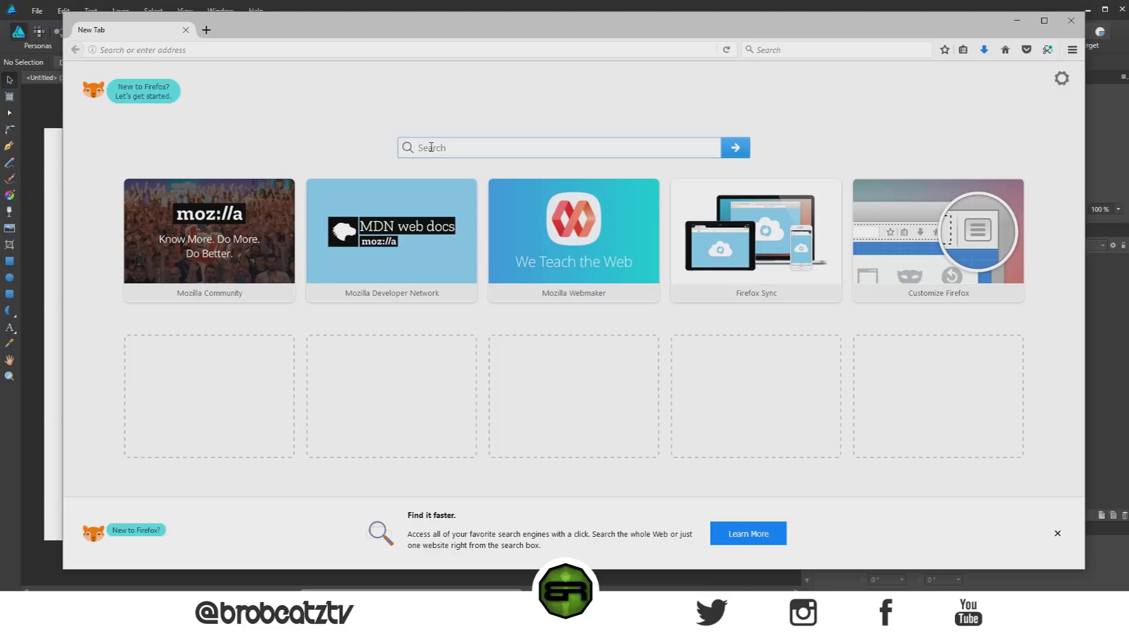
type("studio")
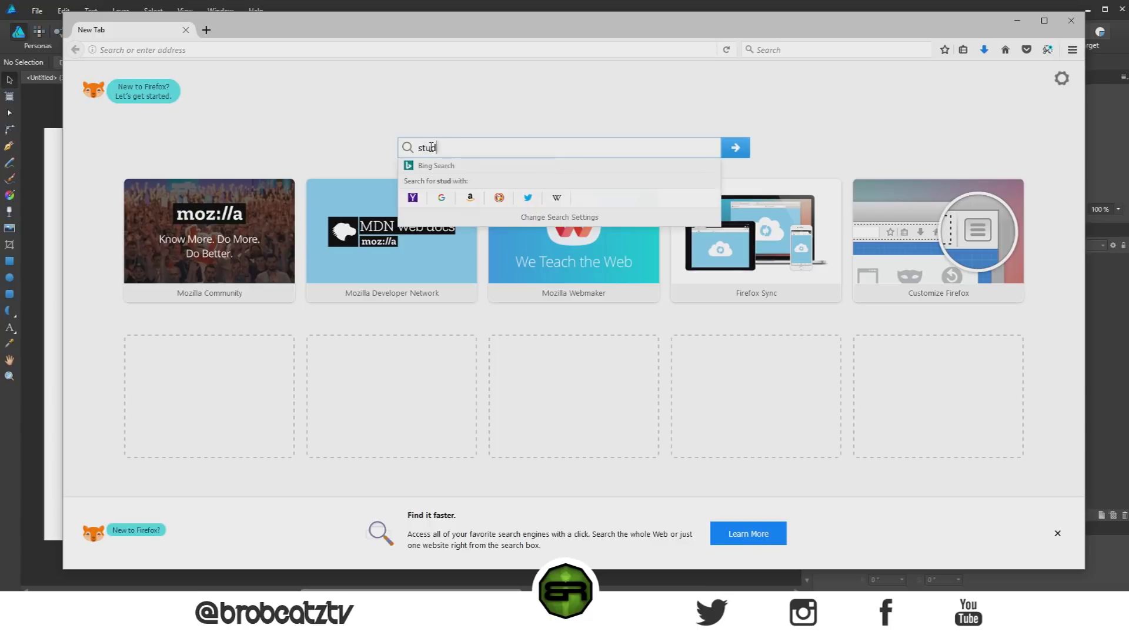
key("Return")
left_click(179, 119)
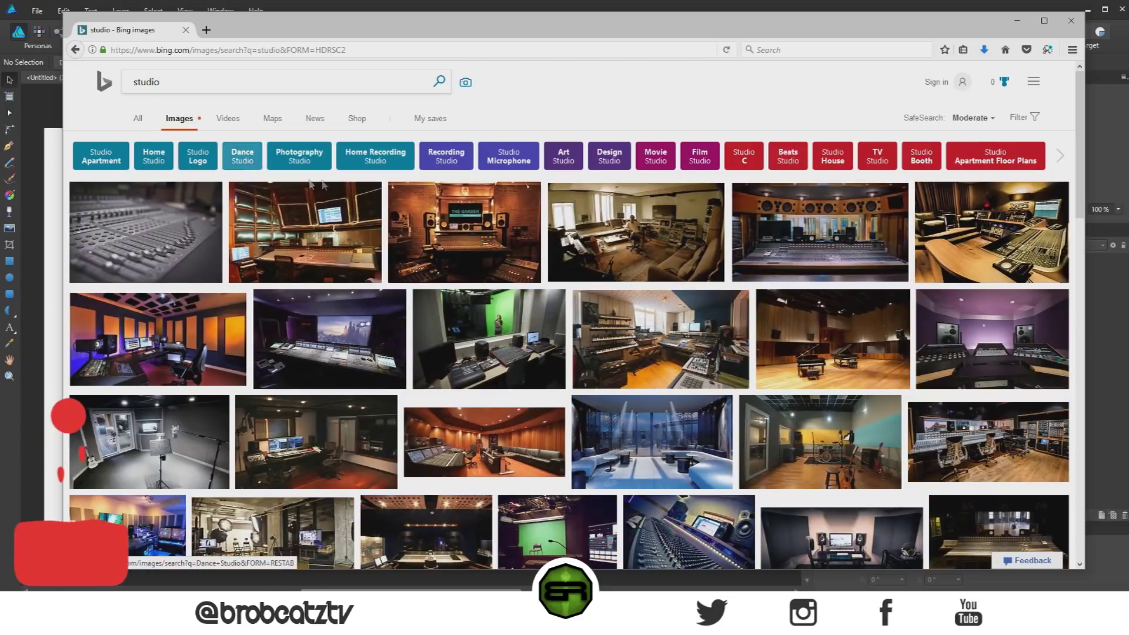
- Narrow the image search to Recording Studio and filter the results to the Extra large image size
left_click(442, 160)
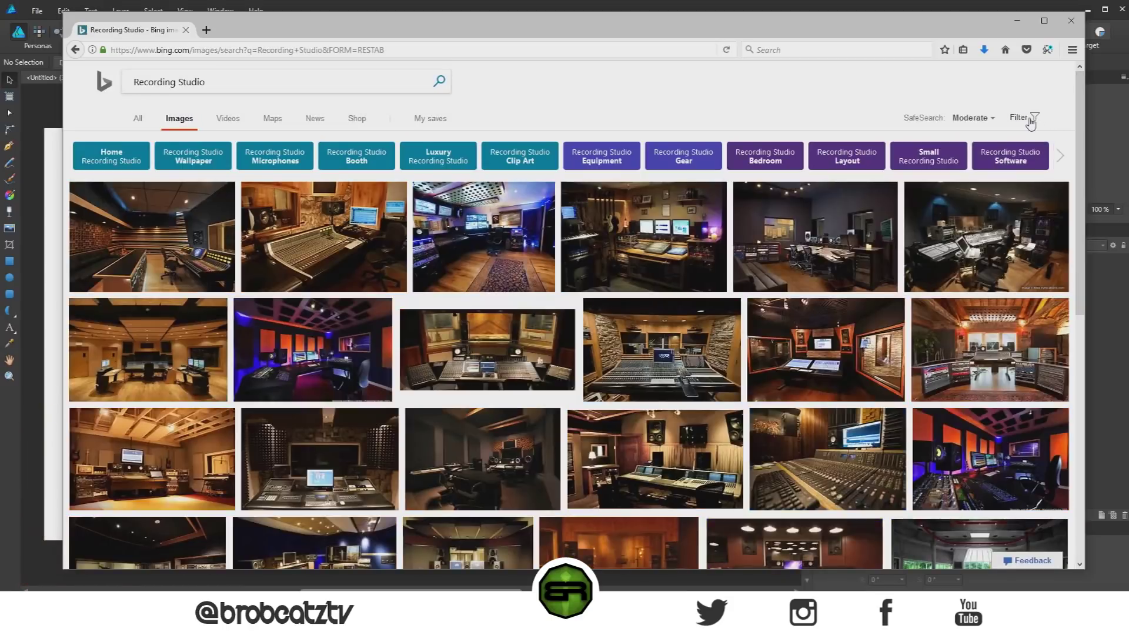
left_click(1028, 119)
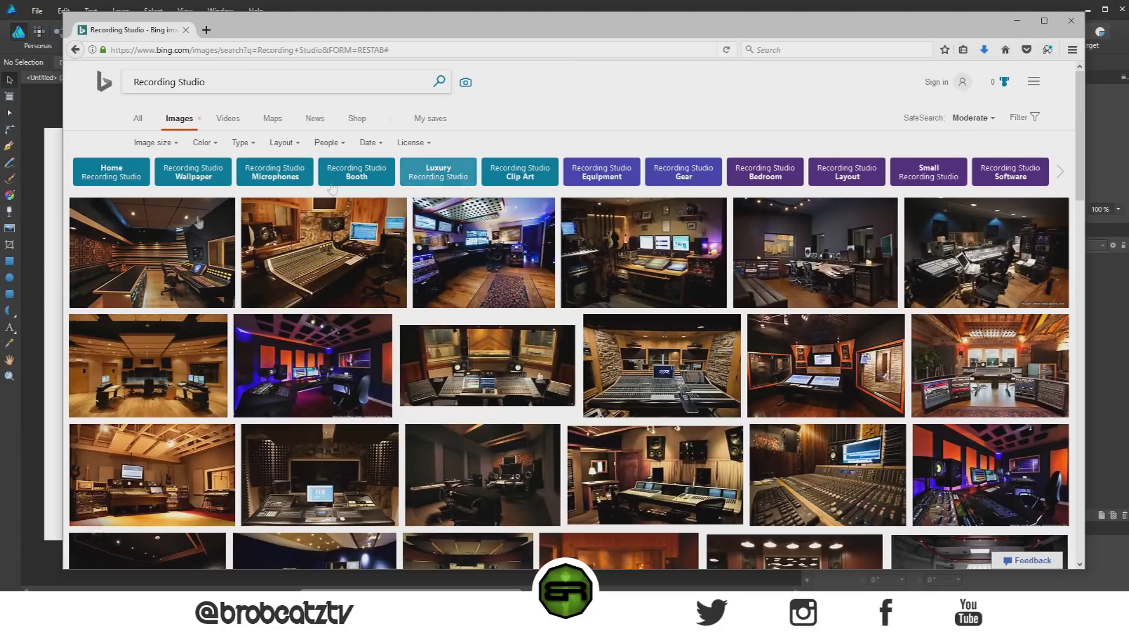
left_click(149, 143)
left_click(151, 235)
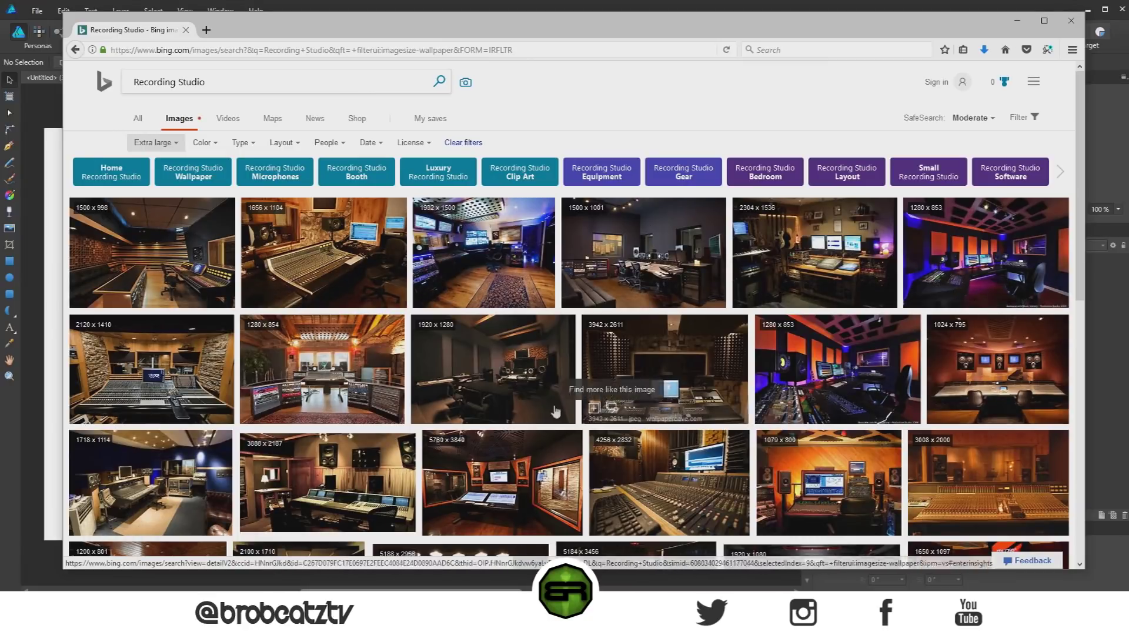
- Browse the recording studio results and open the dark 1920 x 1280 control room photo from breweryrecording.com at full size
scroll(308, 380, "down", 5)
scroll(308, 379, "down", 3)
scroll(310, 380, "down", 3)
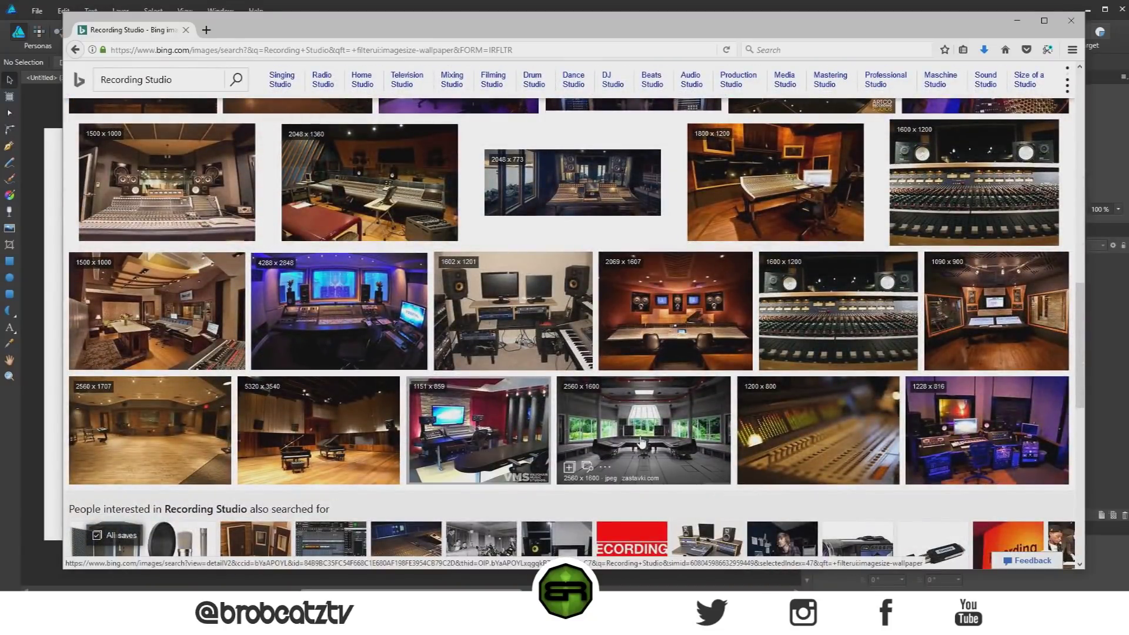
scroll(581, 422, "up", 10)
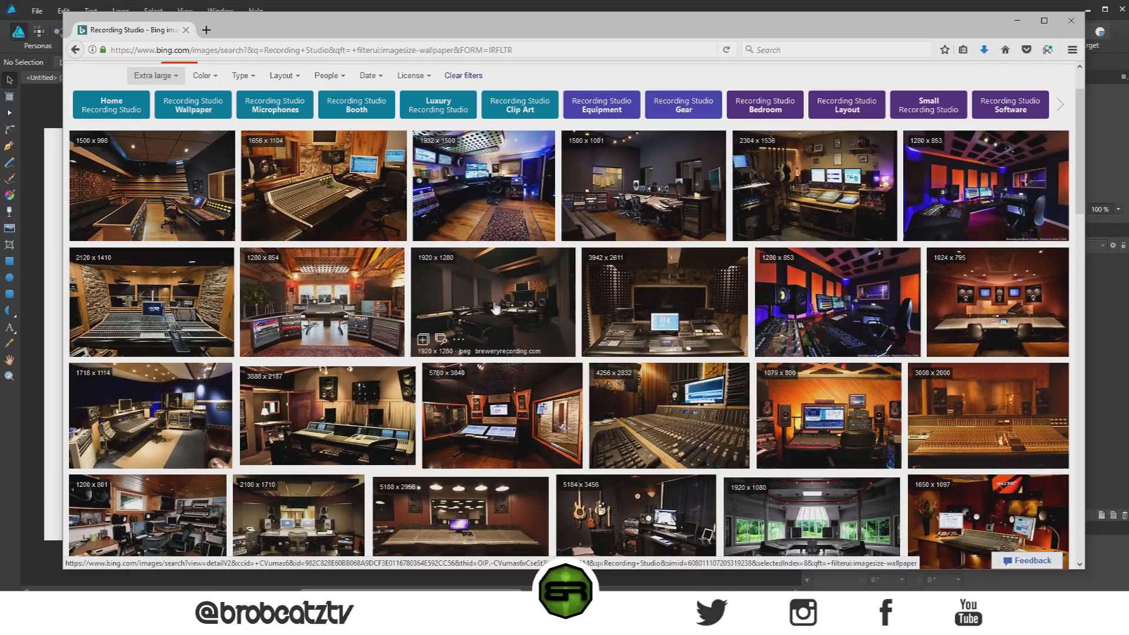
left_click(493, 312)
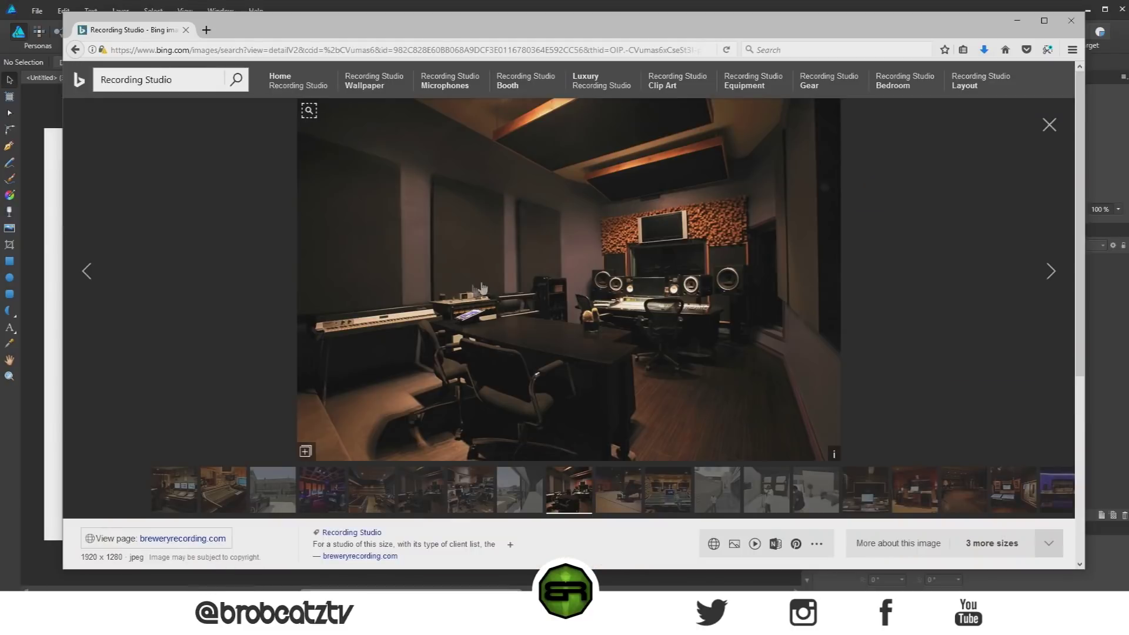
left_click(480, 288)
- Save the studio photo in the Tutorials folder as Studio
right_click(542, 257)
left_click(589, 298)
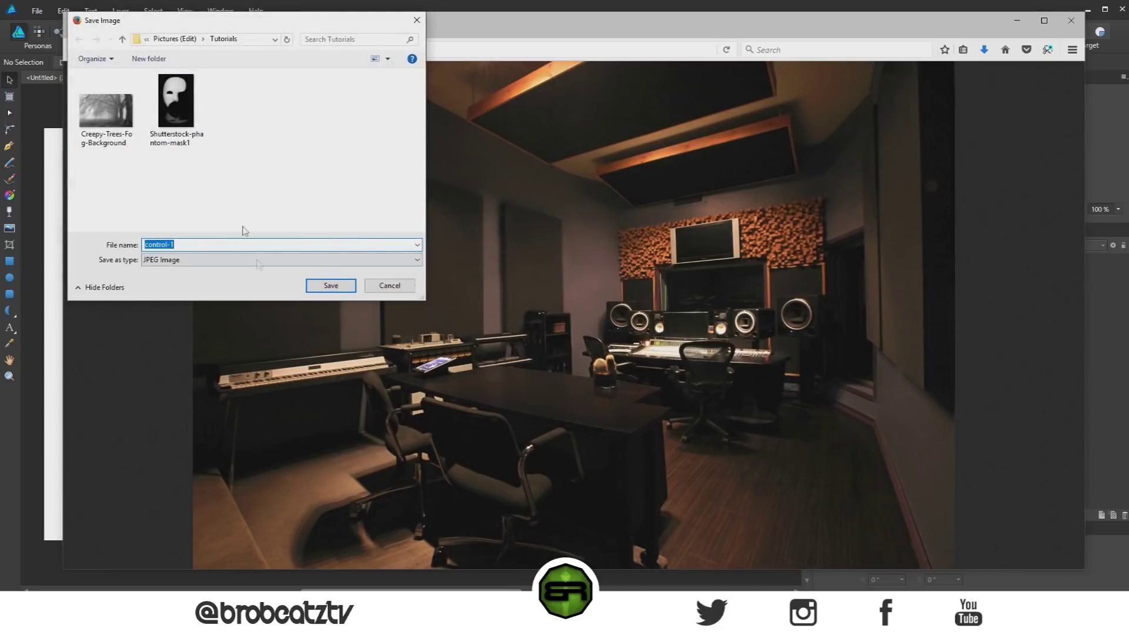
type("Studio")
key("Return")
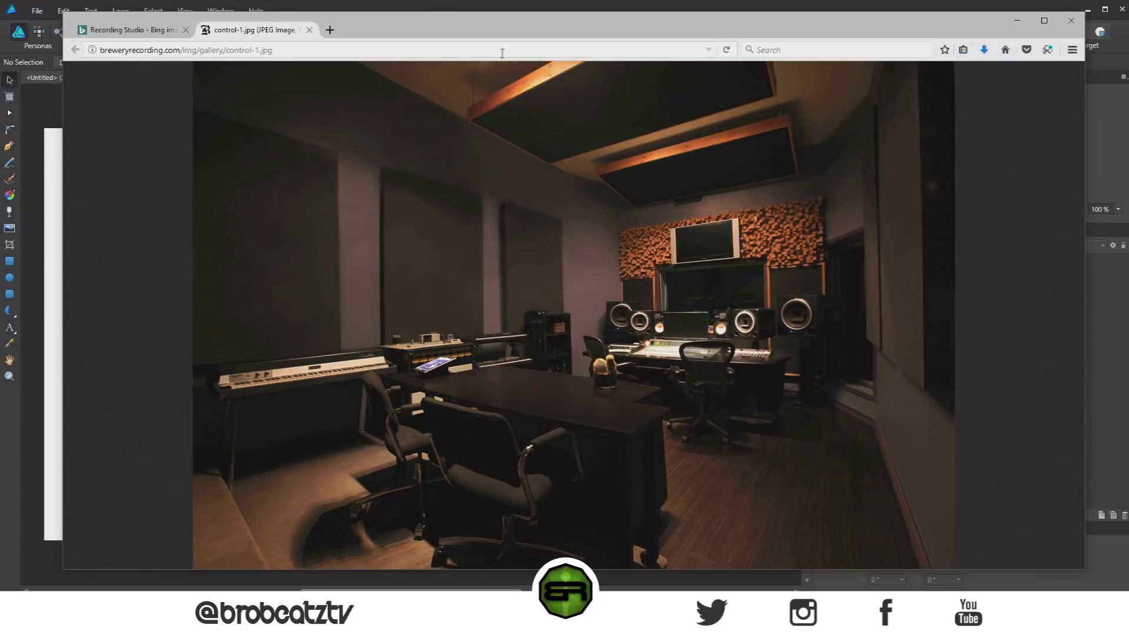
- Close the full-size studio photo and search for images of "samurai sword png"
left_click(308, 31)
left_click(222, 79)
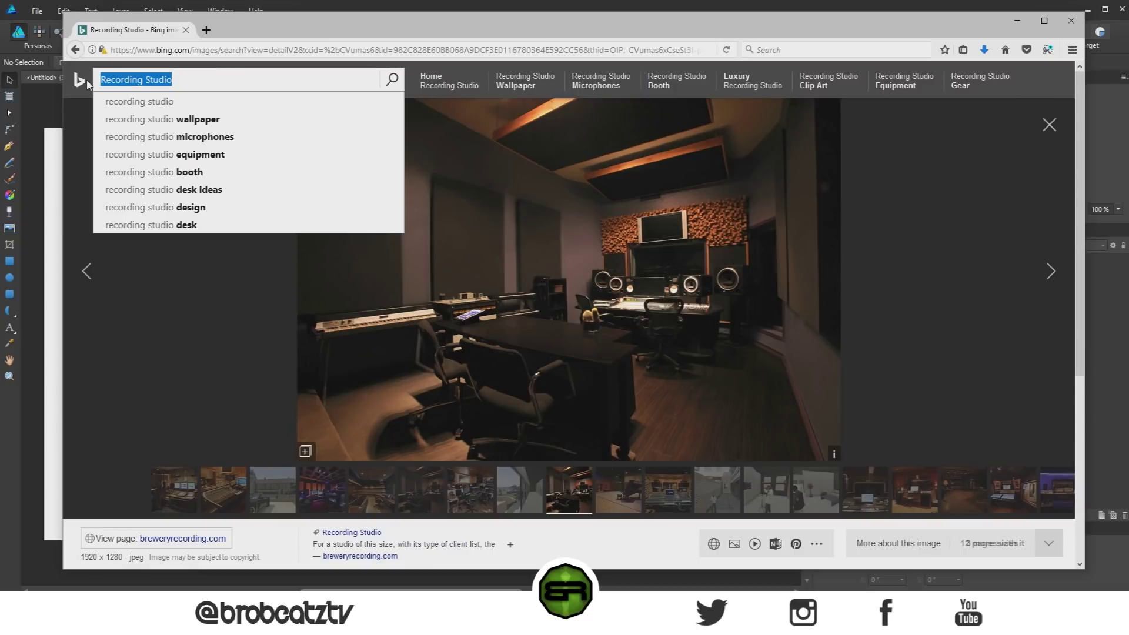
type("samur")
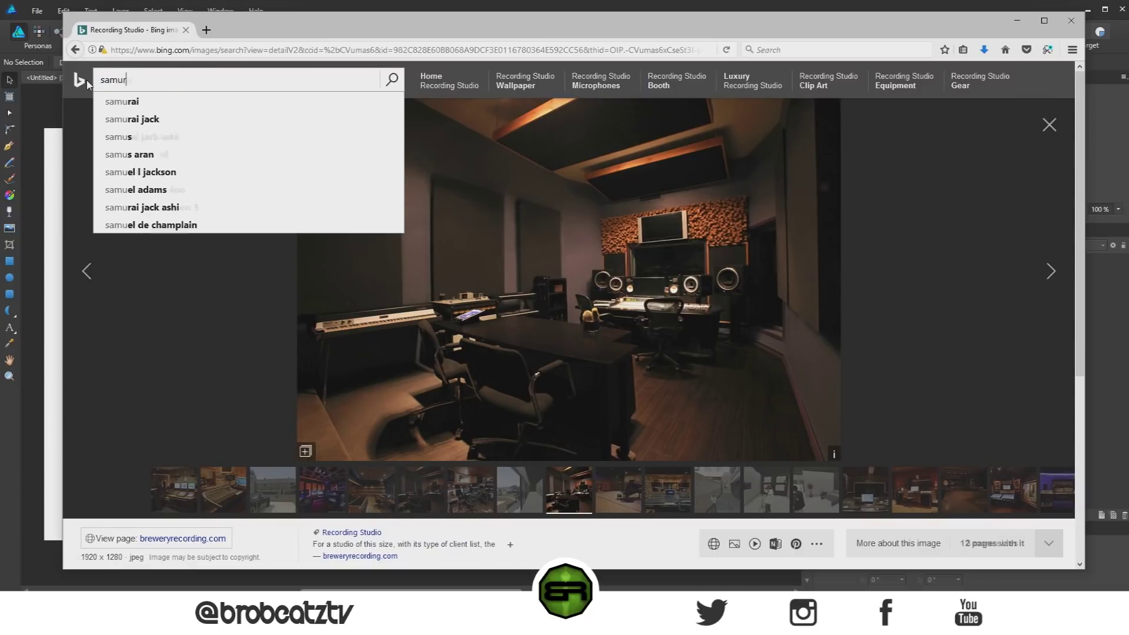
type("ai sw")
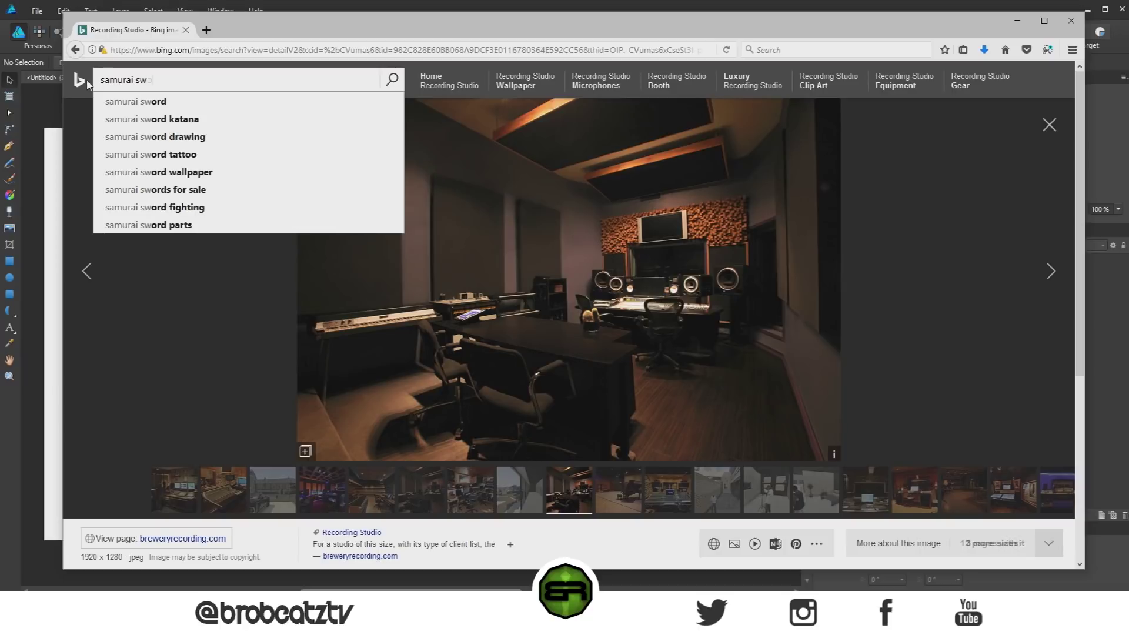
type("ord png")
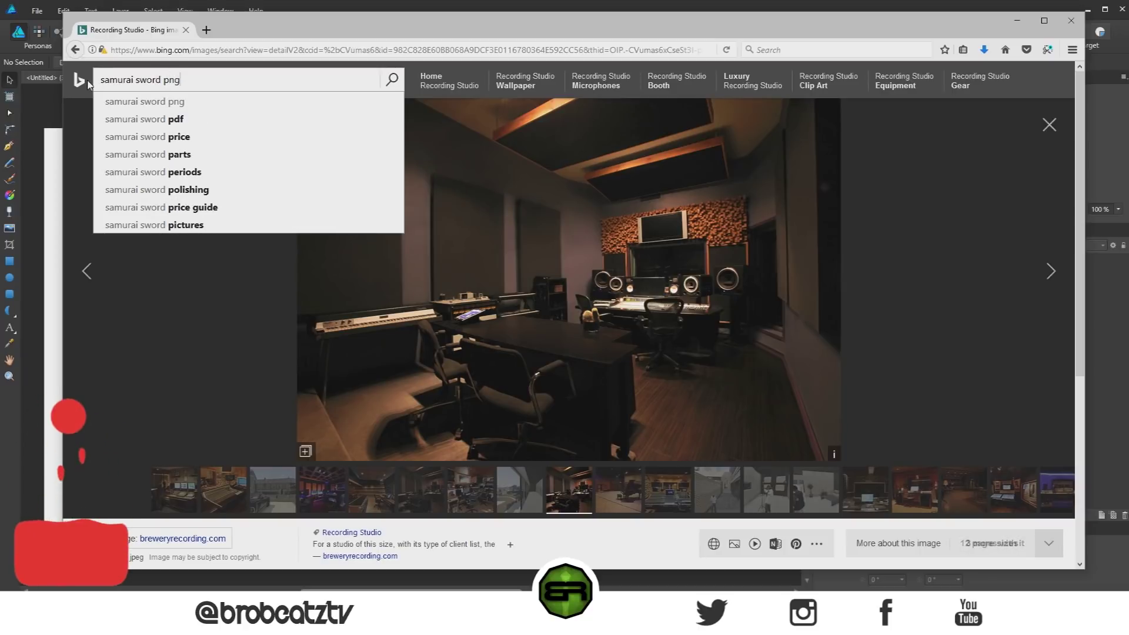
left_click(391, 83)
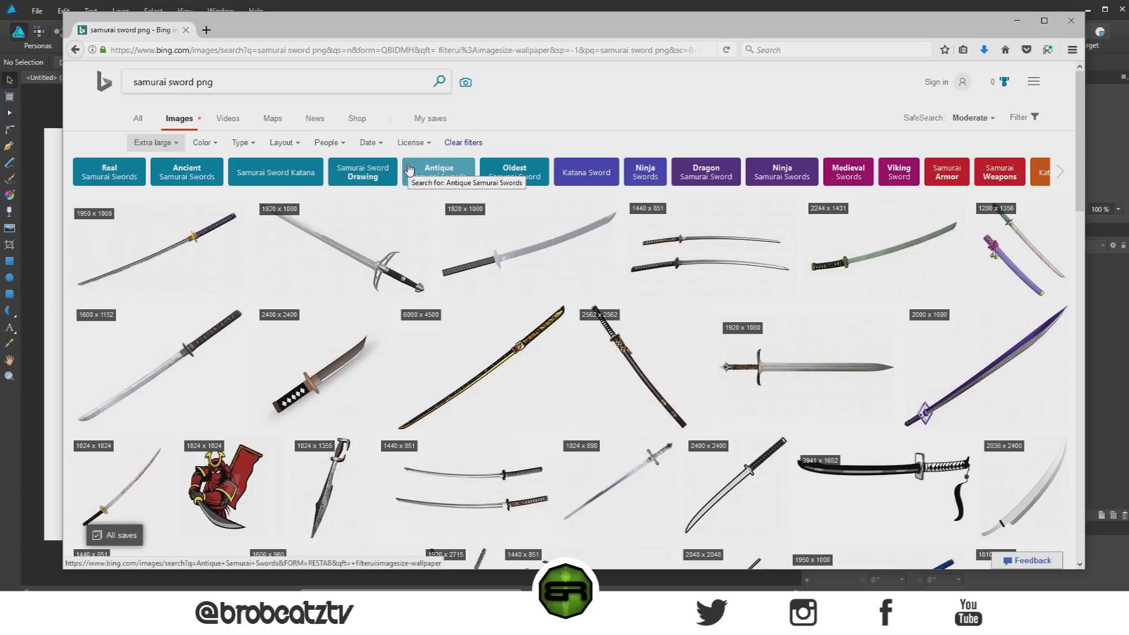
- Look through the samurai sword image results and related suggestions for a suitable sword picture
scroll(477, 199, "down", 4)
scroll(482, 203, "up", 4)
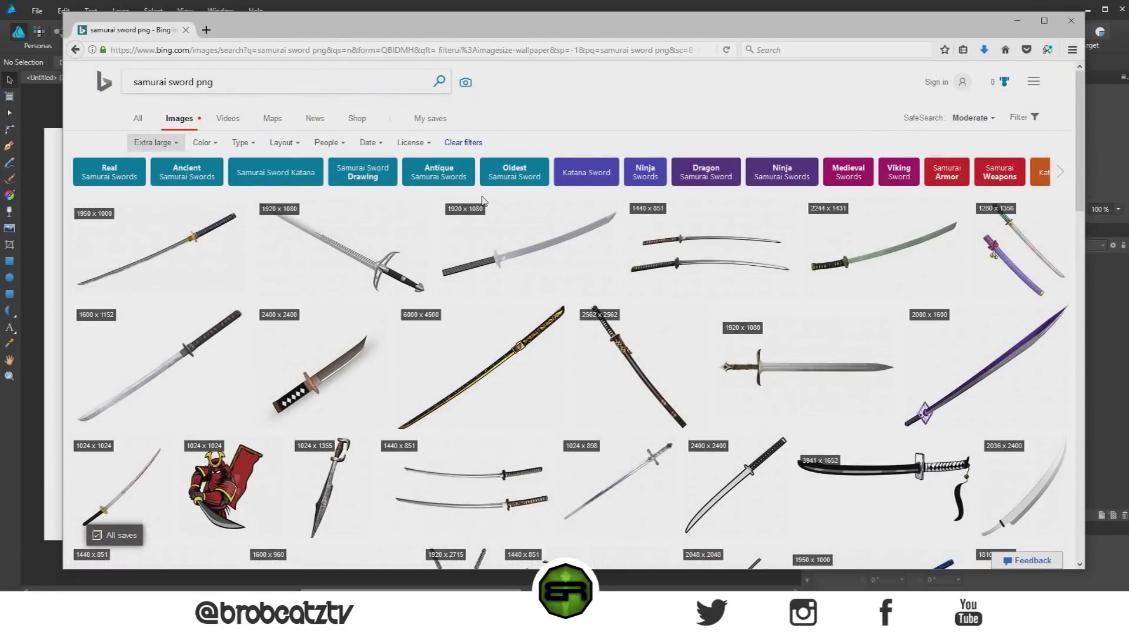
scroll(486, 200, "down", 15)
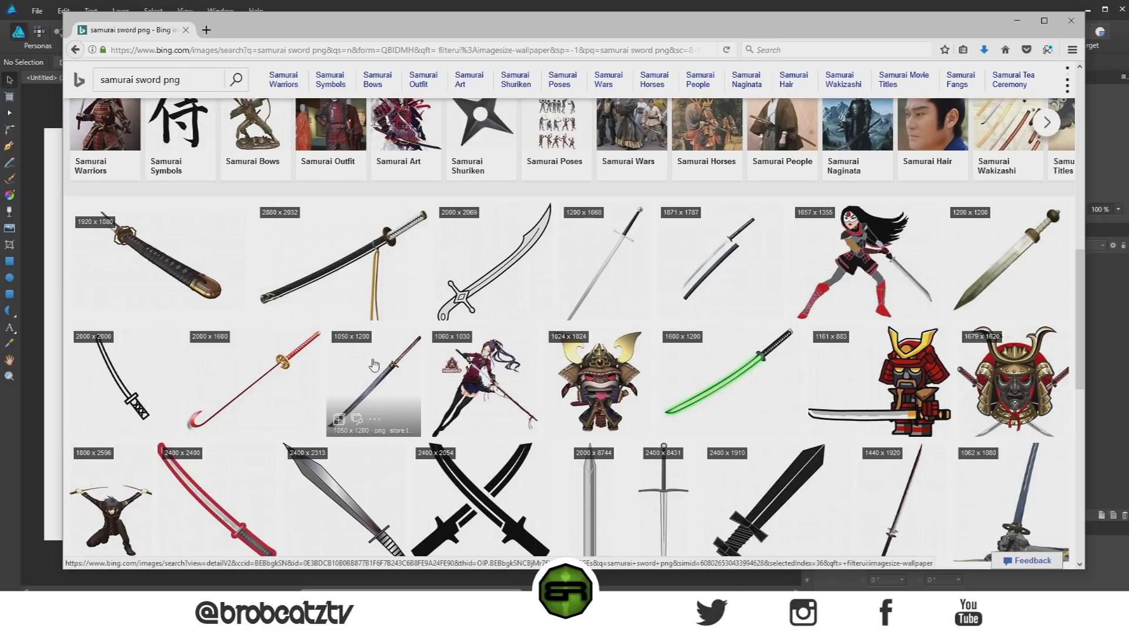
scroll(472, 474, "down", 2)
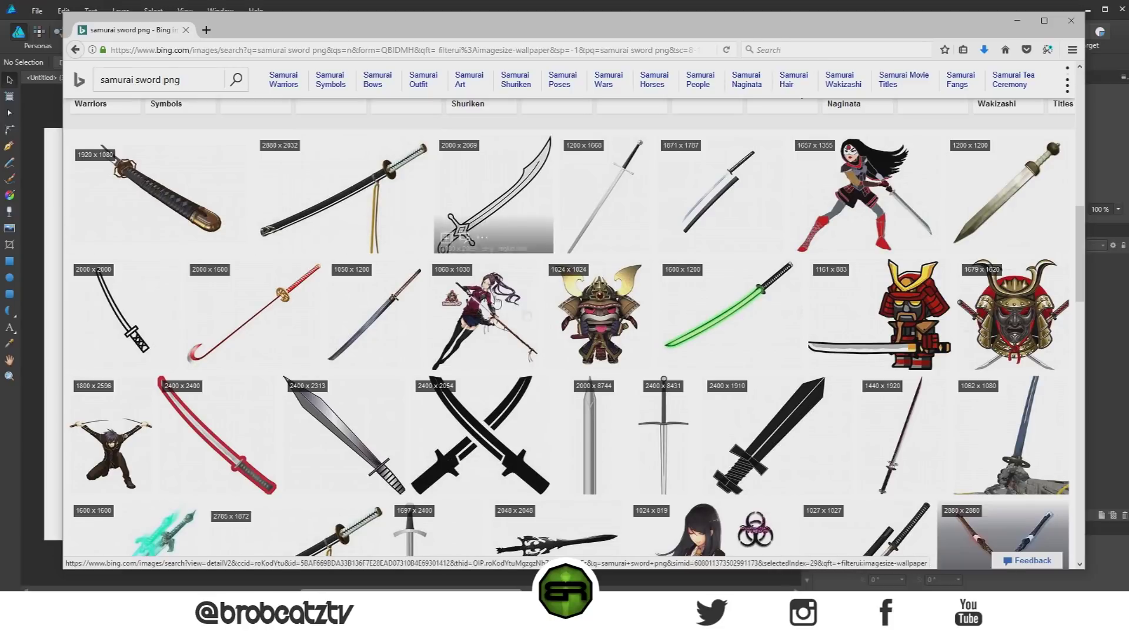
scroll(529, 283, "down", 2)
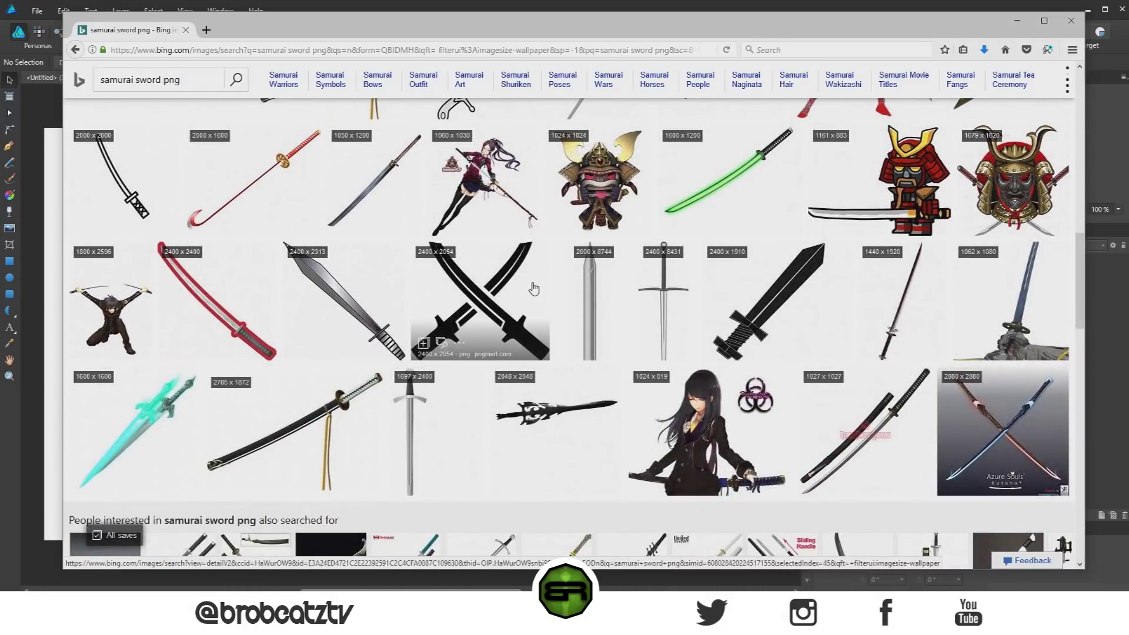
scroll(533, 288, "down", 6)
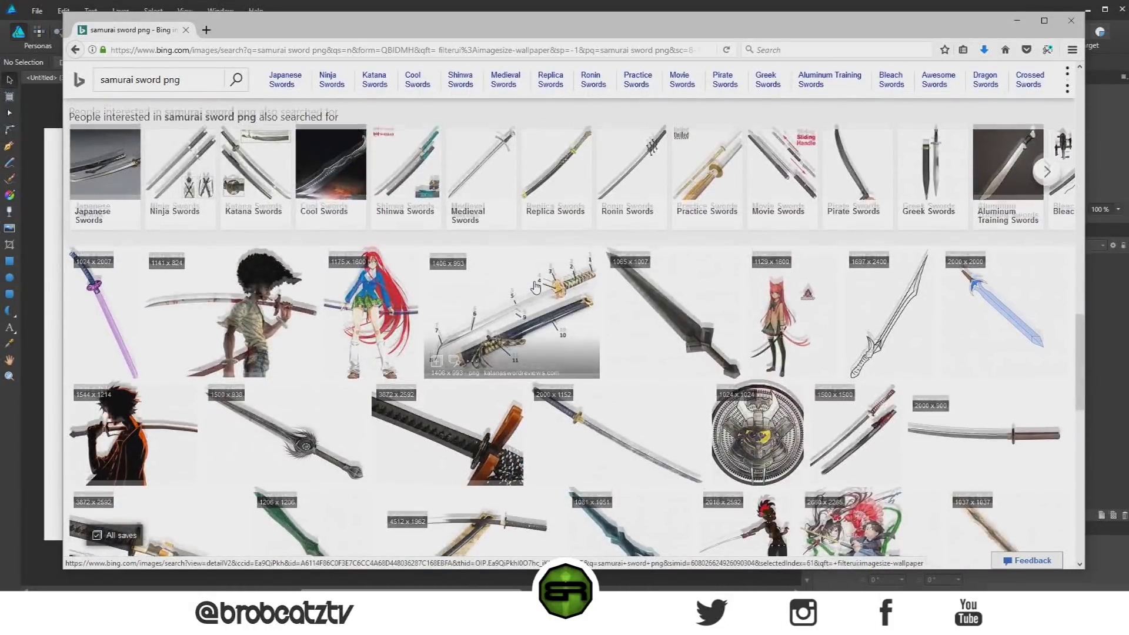
scroll(535, 286, "down", 2)
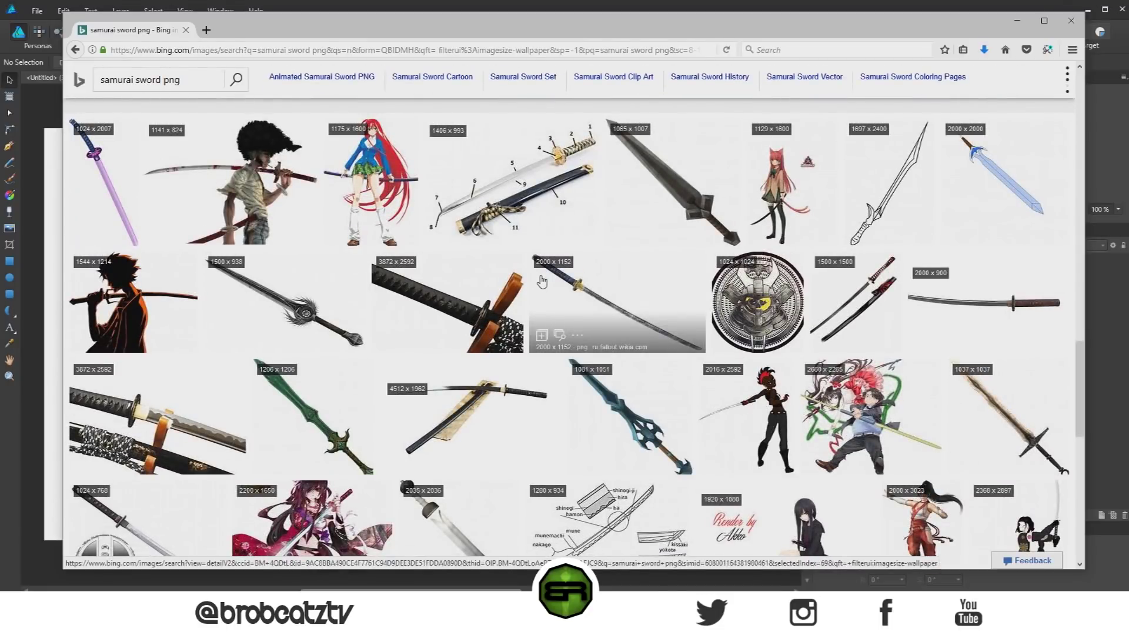
scroll(541, 281, "down", 3)
scroll(541, 281, "down", 5)
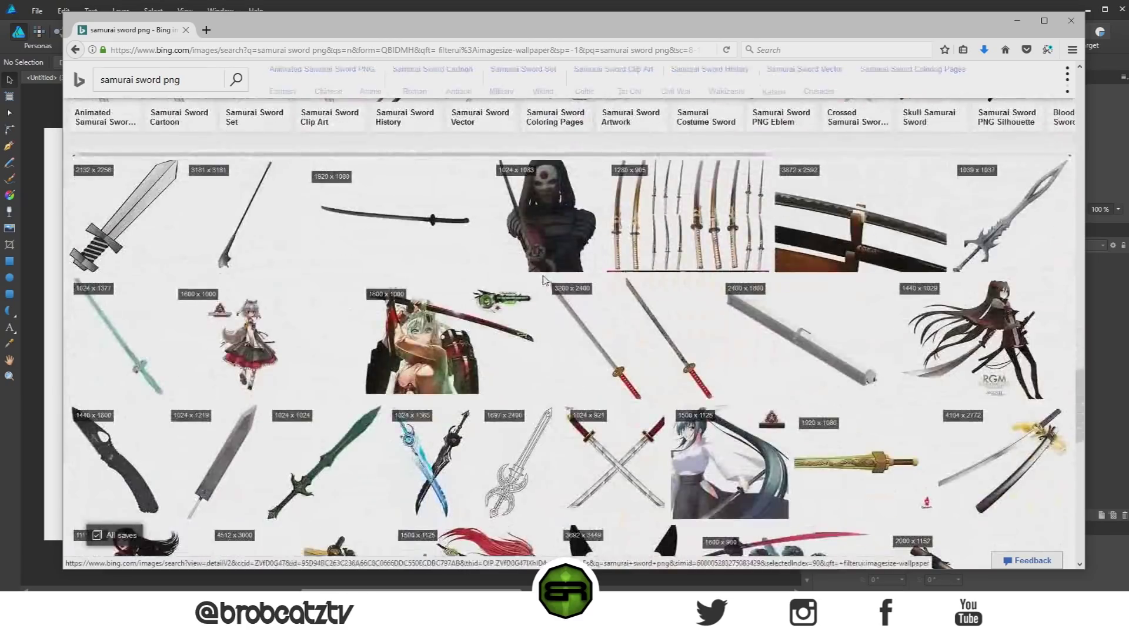
scroll(535, 343, "down", 10)
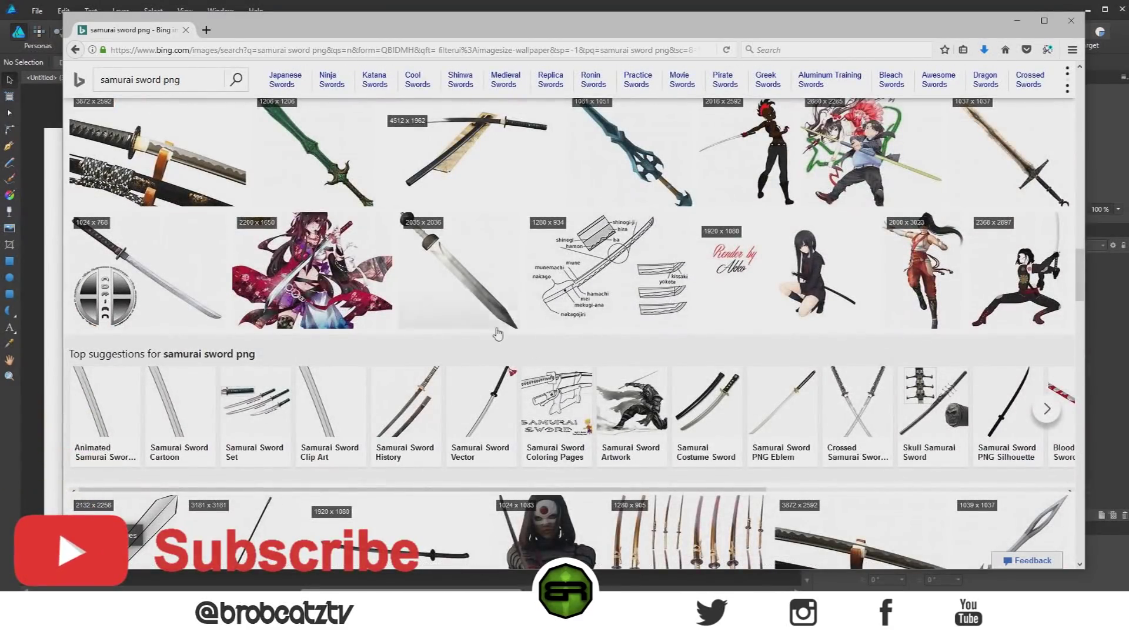
- Switch to the suggested Crossed Samurai Swords PNG search and open the 2244 x 1431 katana image from trappeddead.com at full size
left_click(838, 397)
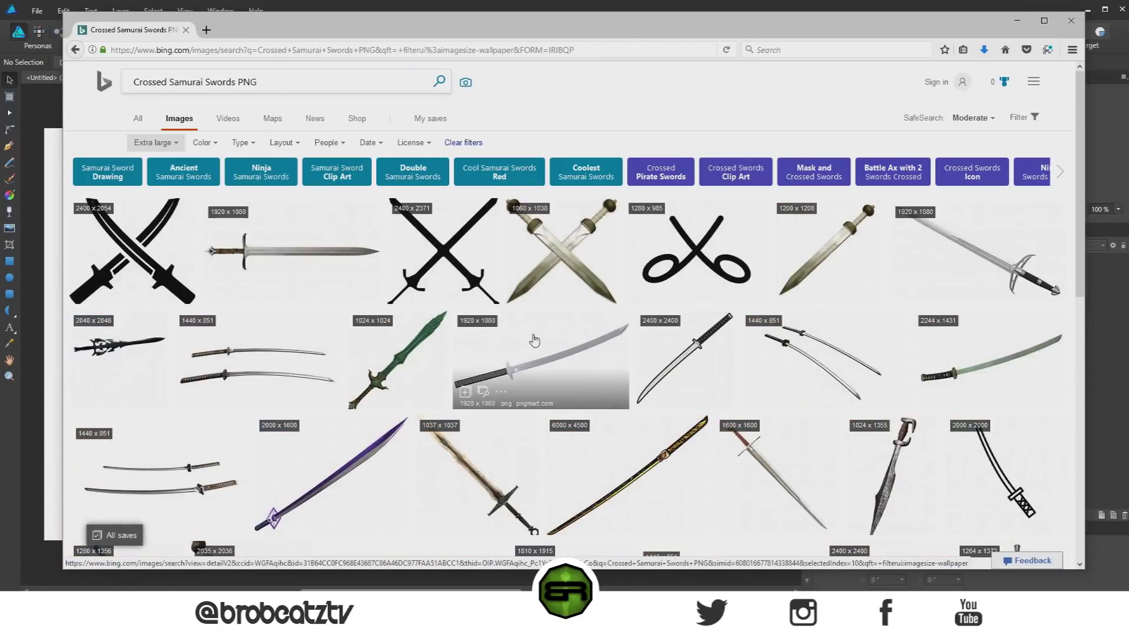
scroll(544, 335, "down", 10)
scroll(929, 280, "up", 9)
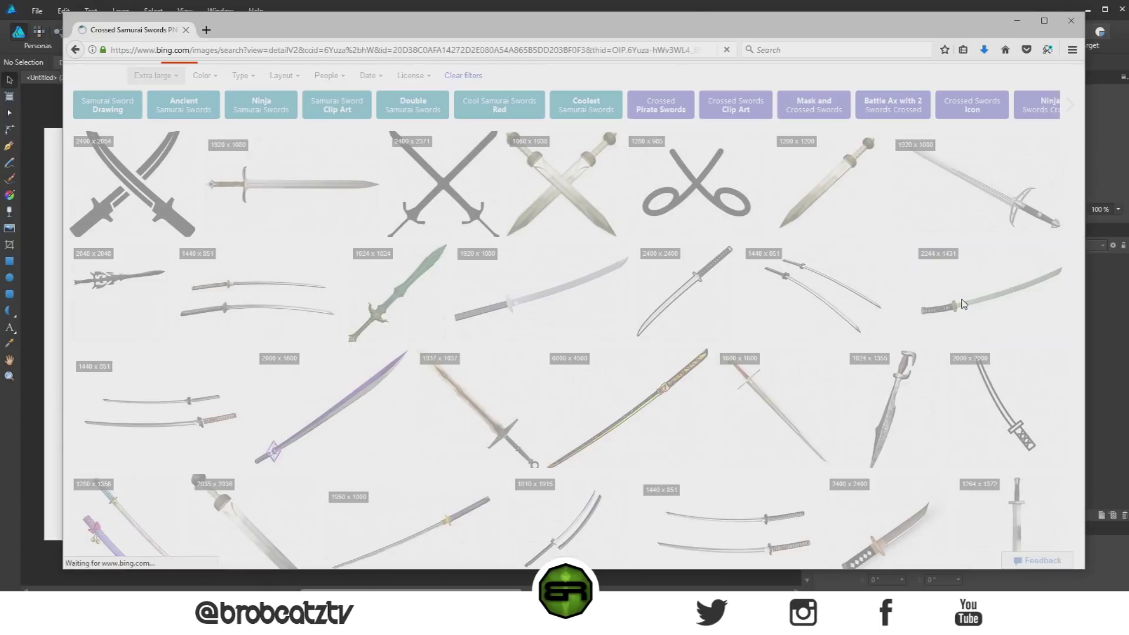
left_click(962, 304)
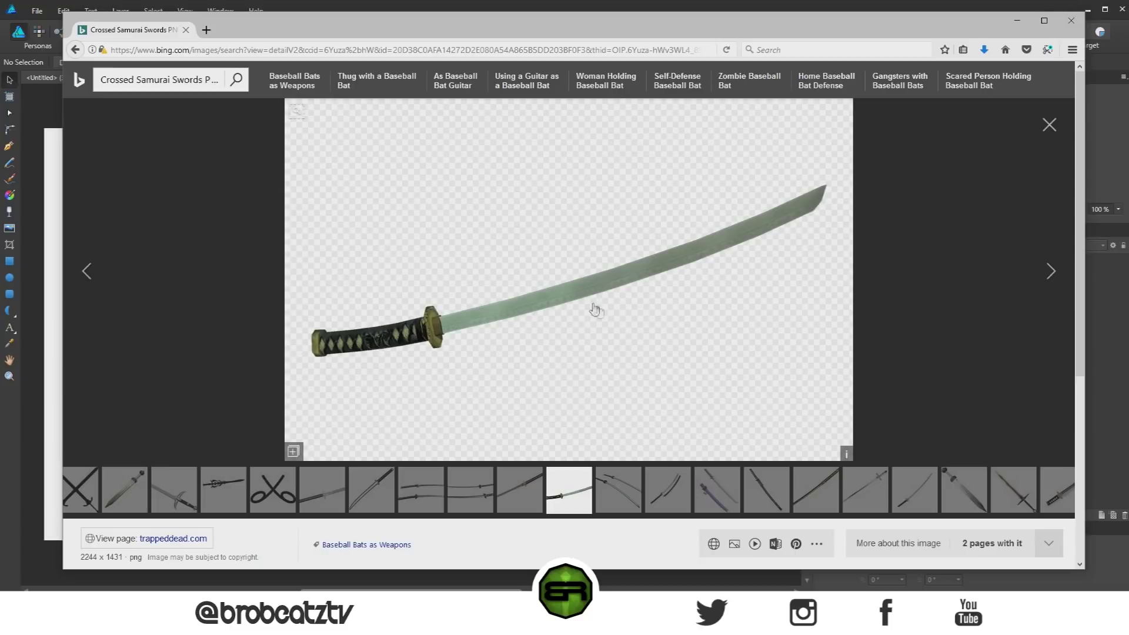
left_click(572, 299)
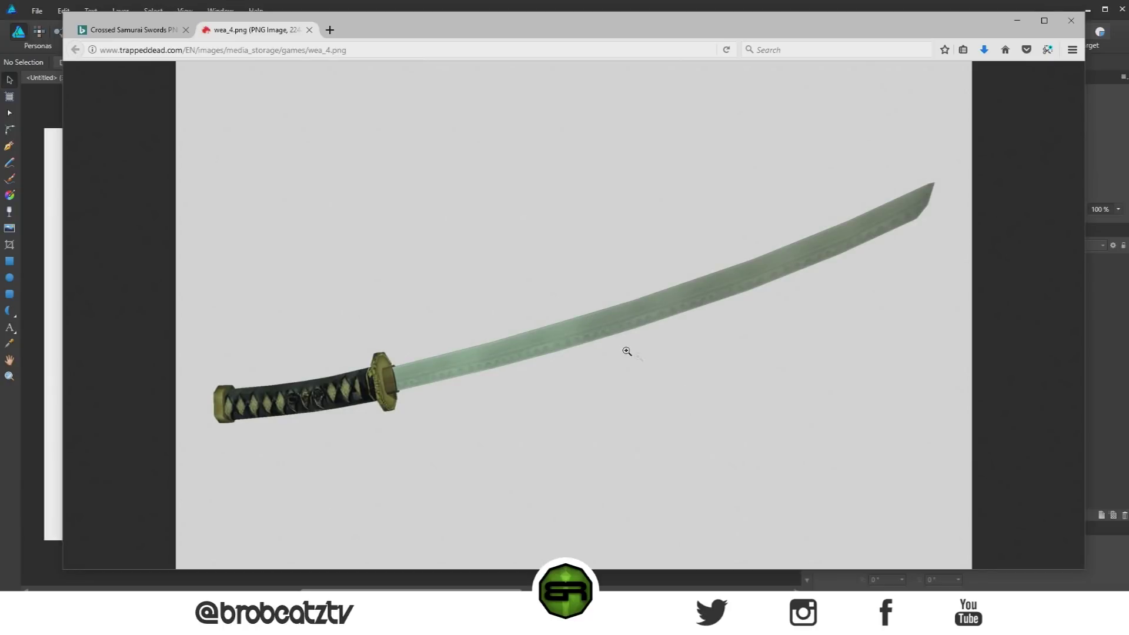
- Save the full-size katana image in the Tutorials folder as s
right_click(611, 332)
left_click(644, 368)
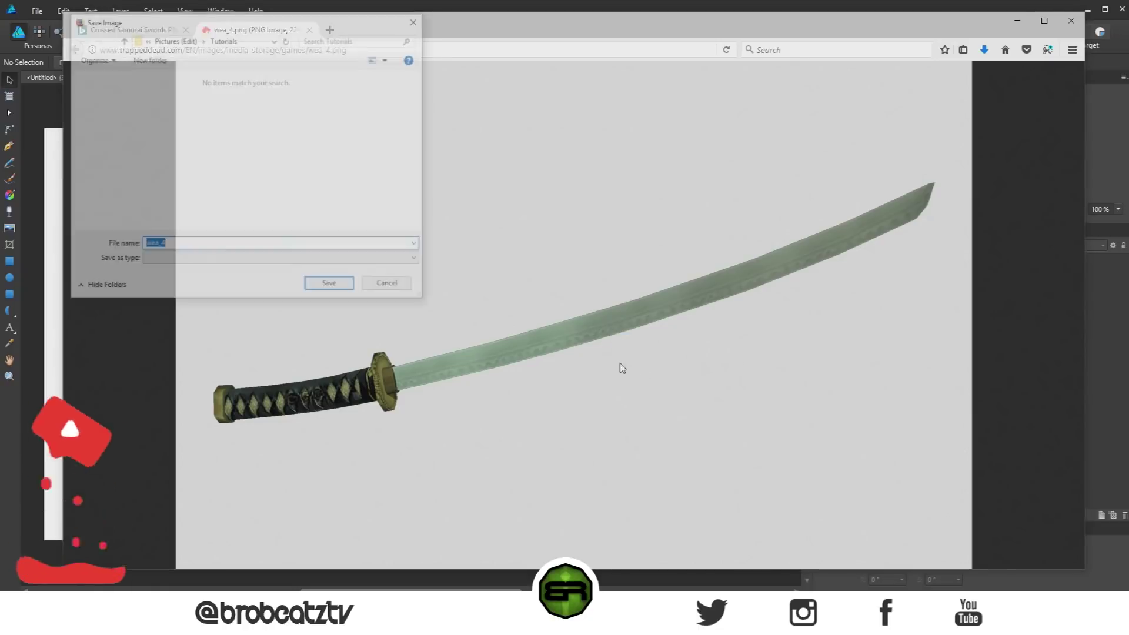
left_click(330, 286)
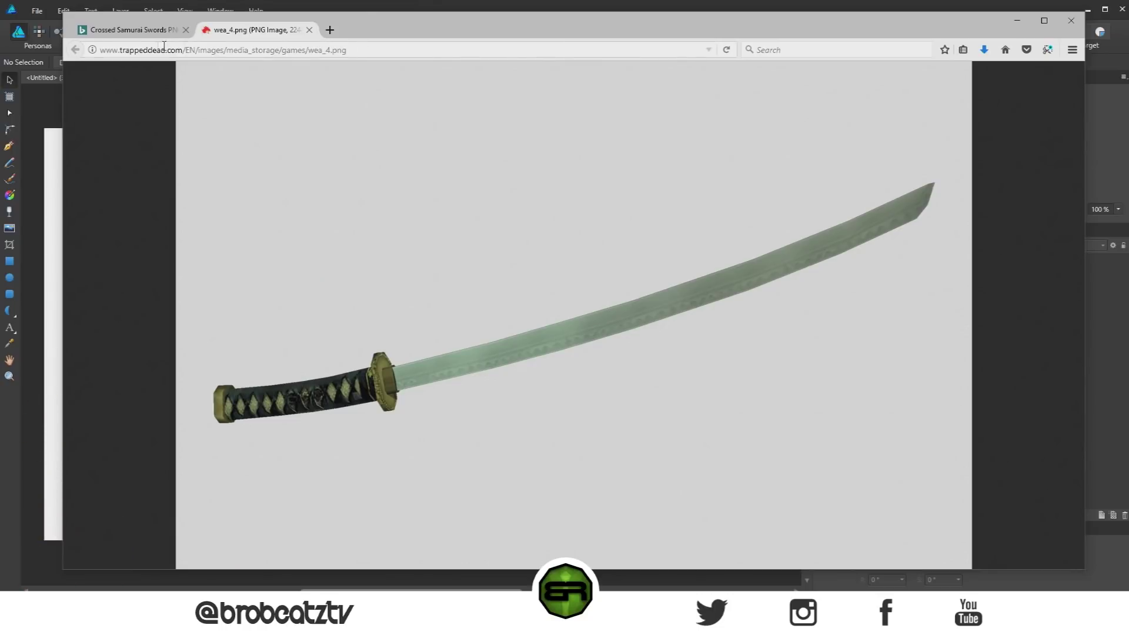
- Save the katana from the Bing image preview in the Tutorials folder as wea_4 and return to Affinity Designer
left_click(141, 30)
right_click(446, 318)
left_click(459, 369)
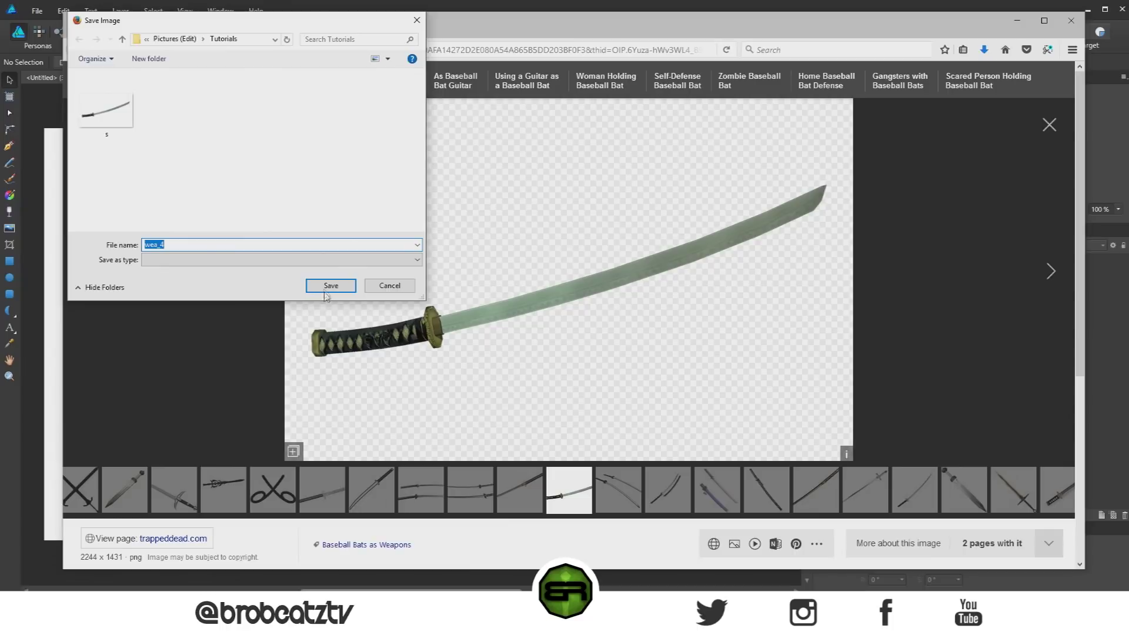
left_click(329, 286)
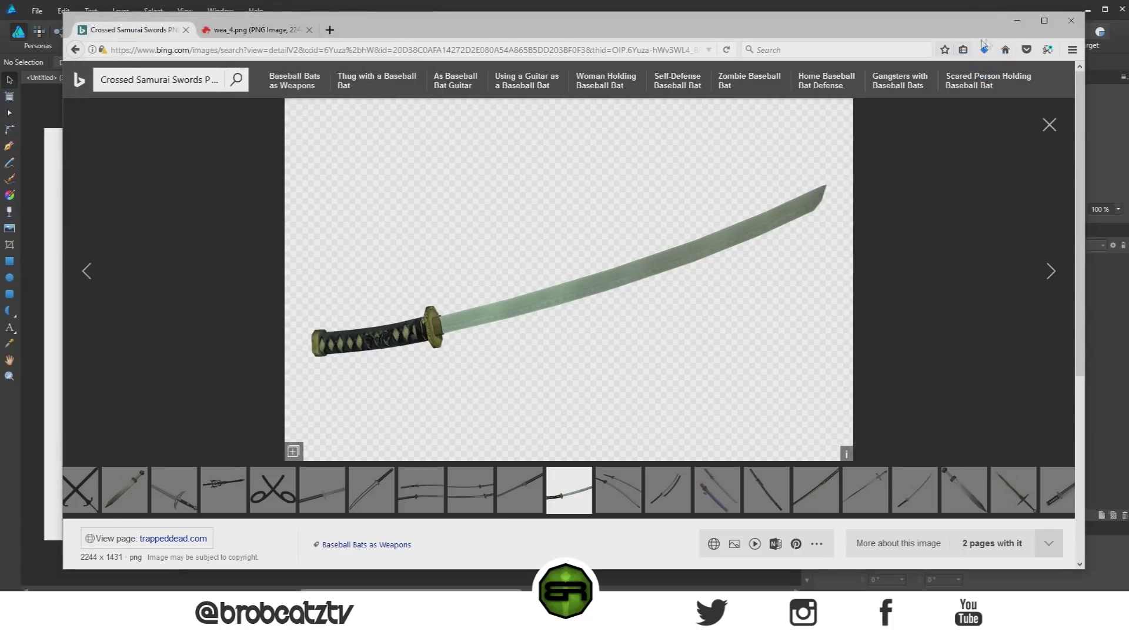
left_click(1016, 20)
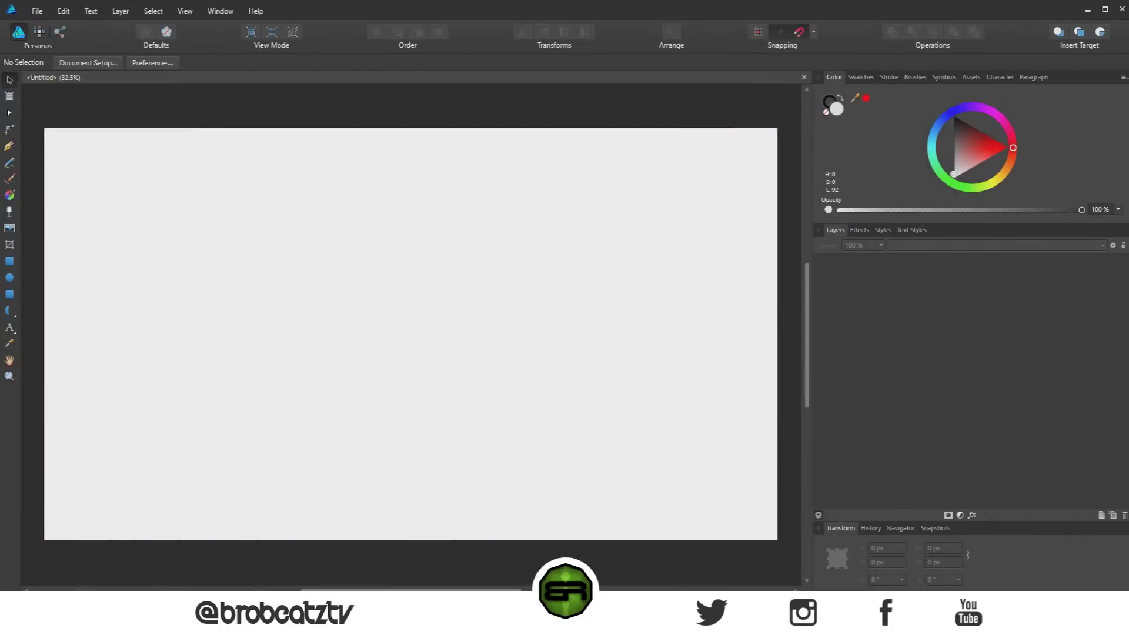
- Open the sword image s and the studio photo Stew from the Tutorials folder as separate documents
left_click(37, 10)
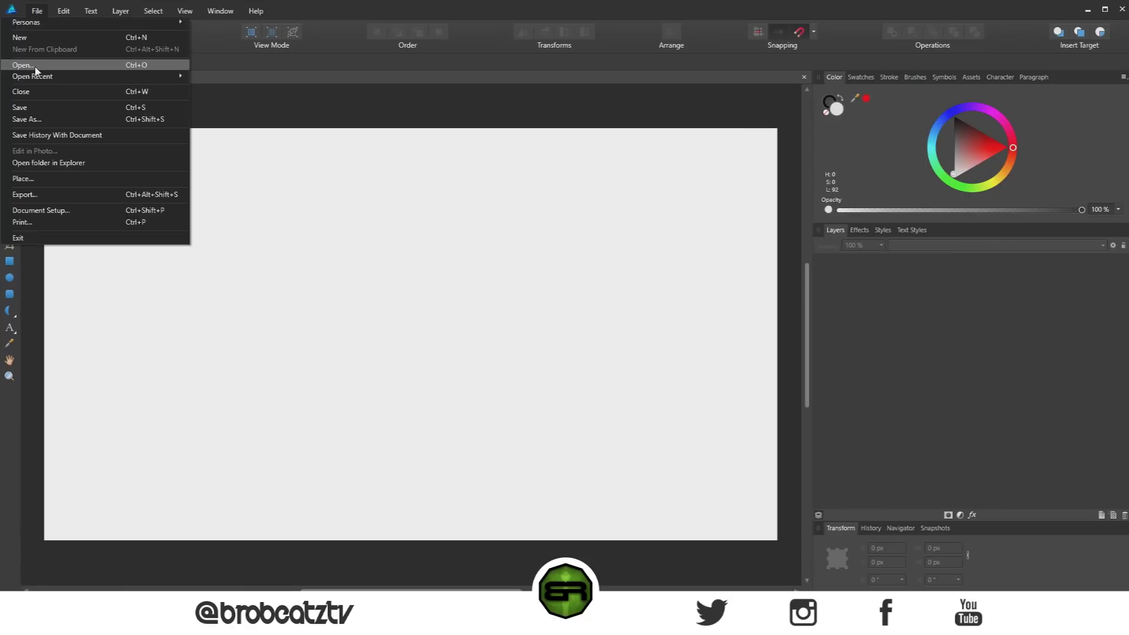
left_click(35, 69)
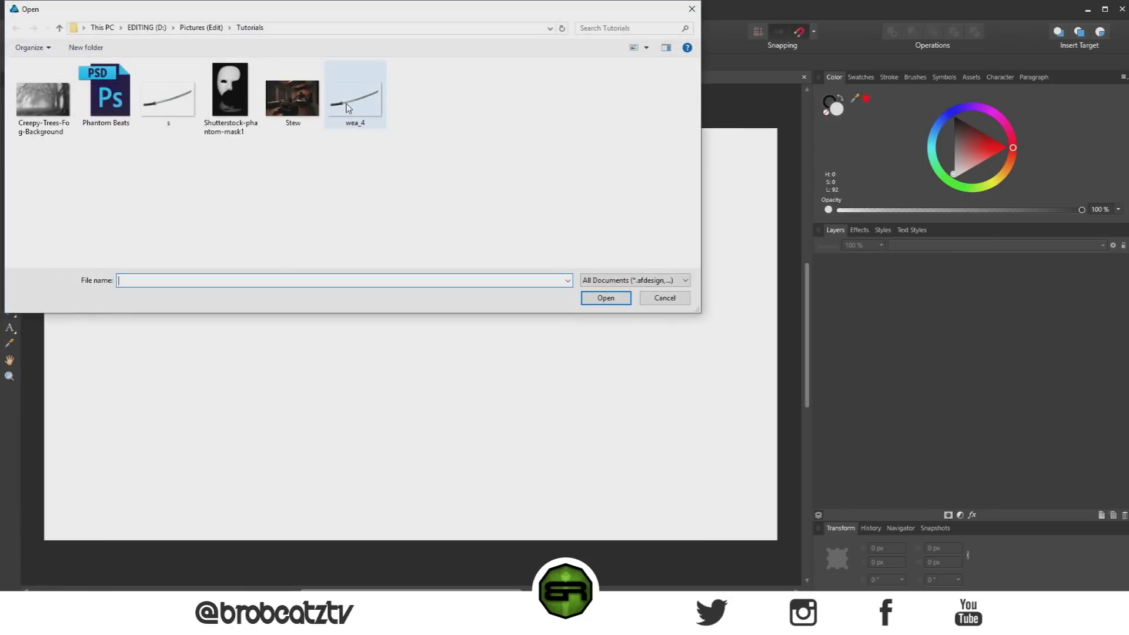
left_click(164, 98)
left_click(68, 131, "ctrl")
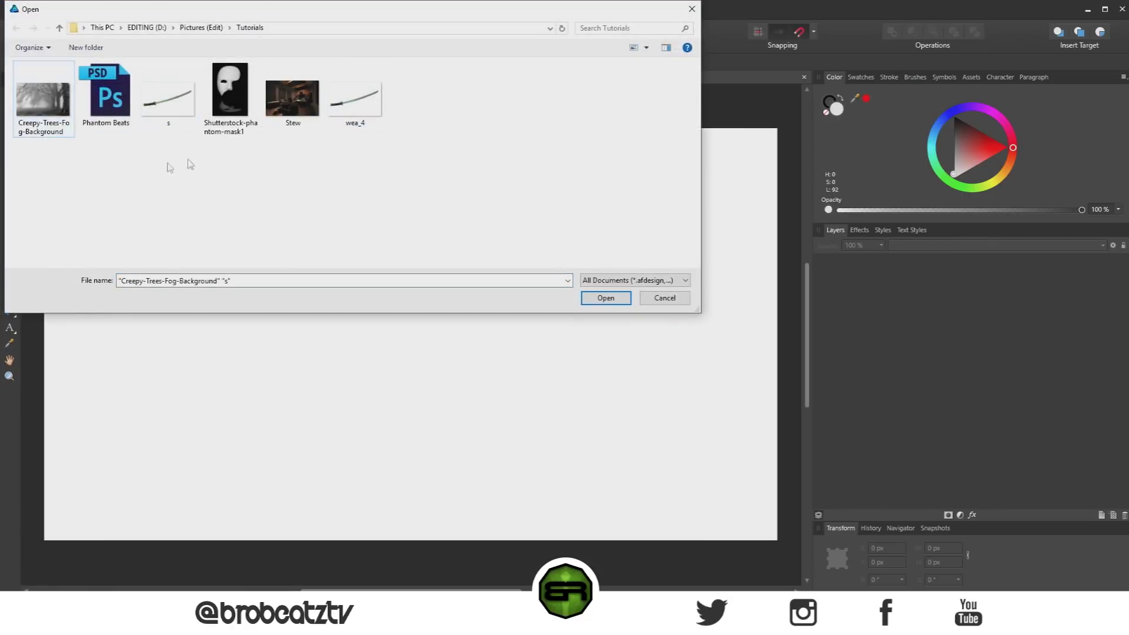
left_click(284, 109)
left_click(167, 97, "ctrl")
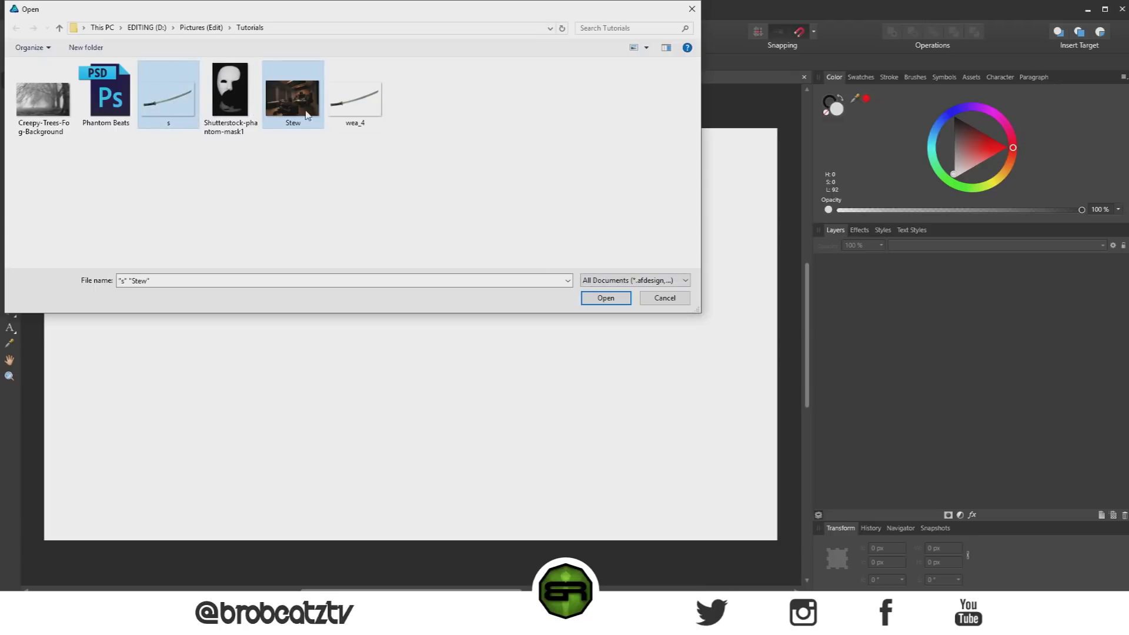
left_click(597, 298)
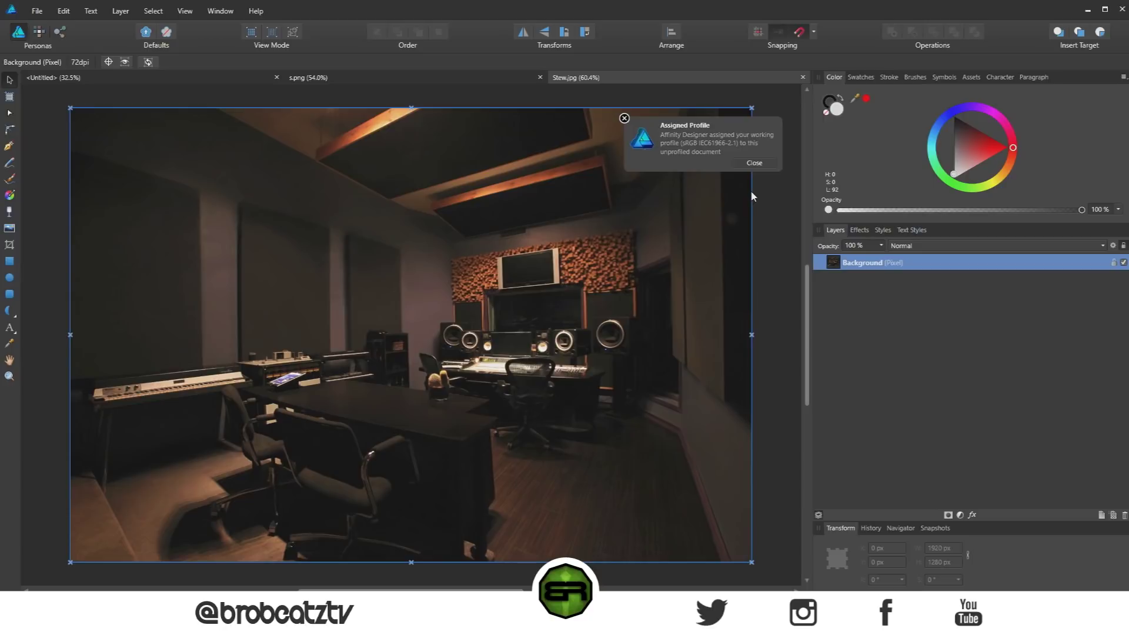
left_click(754, 164)
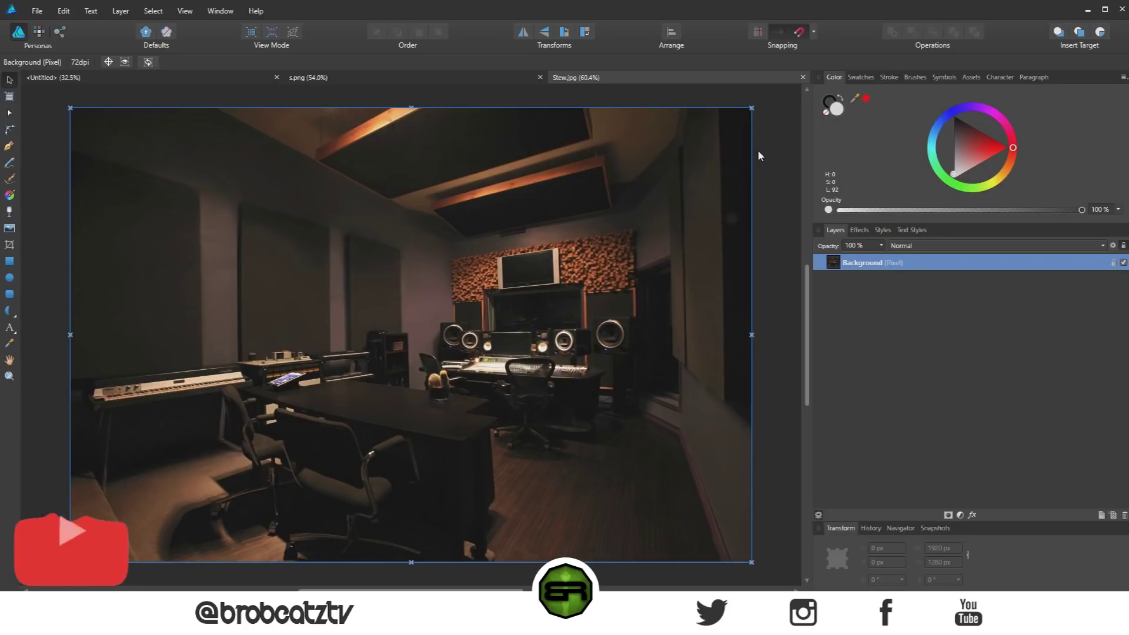
- Unlock the Background layer of Stew.jpg and copy the studio photo into the untitled document
left_click(1110, 266)
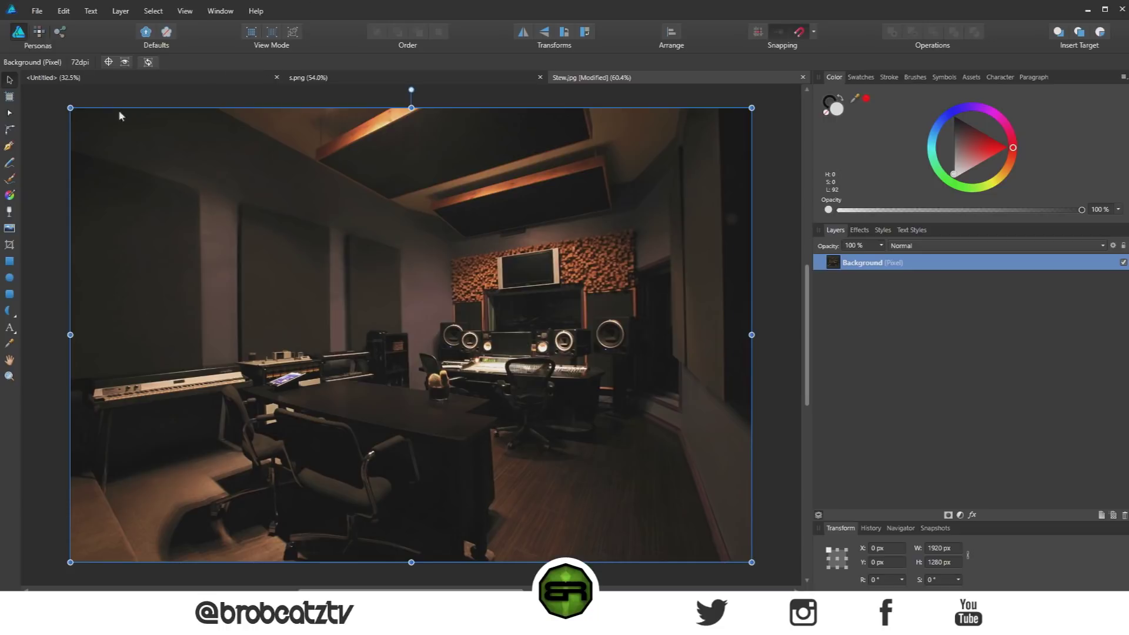
left_click(121, 82)
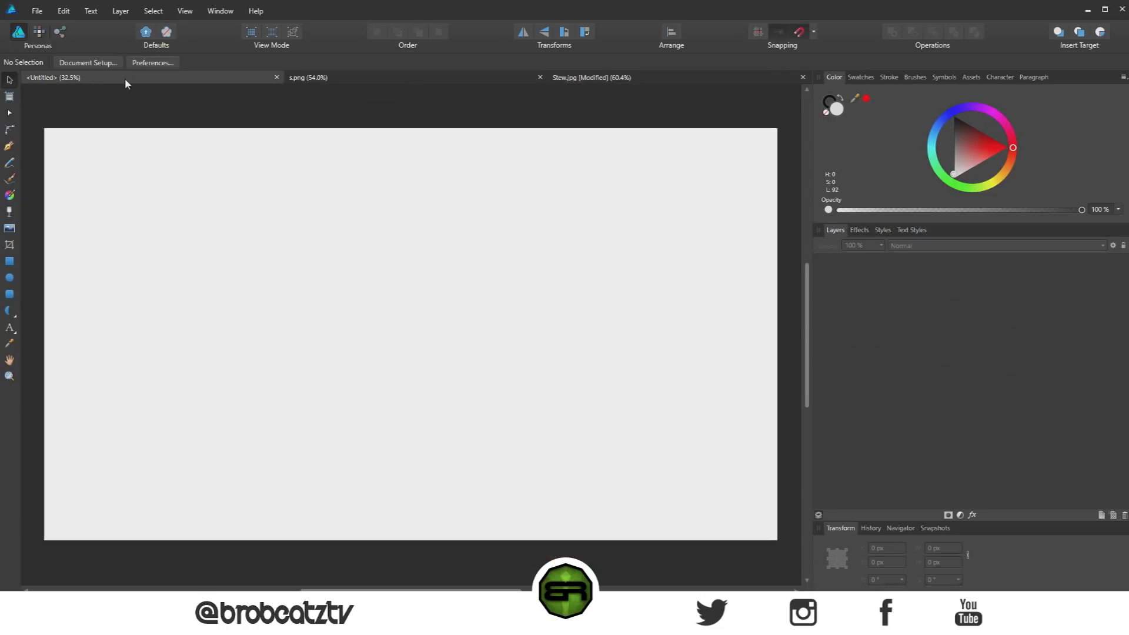
key("ctrl+v")
left_click_drag(319, 258, 504, 338)
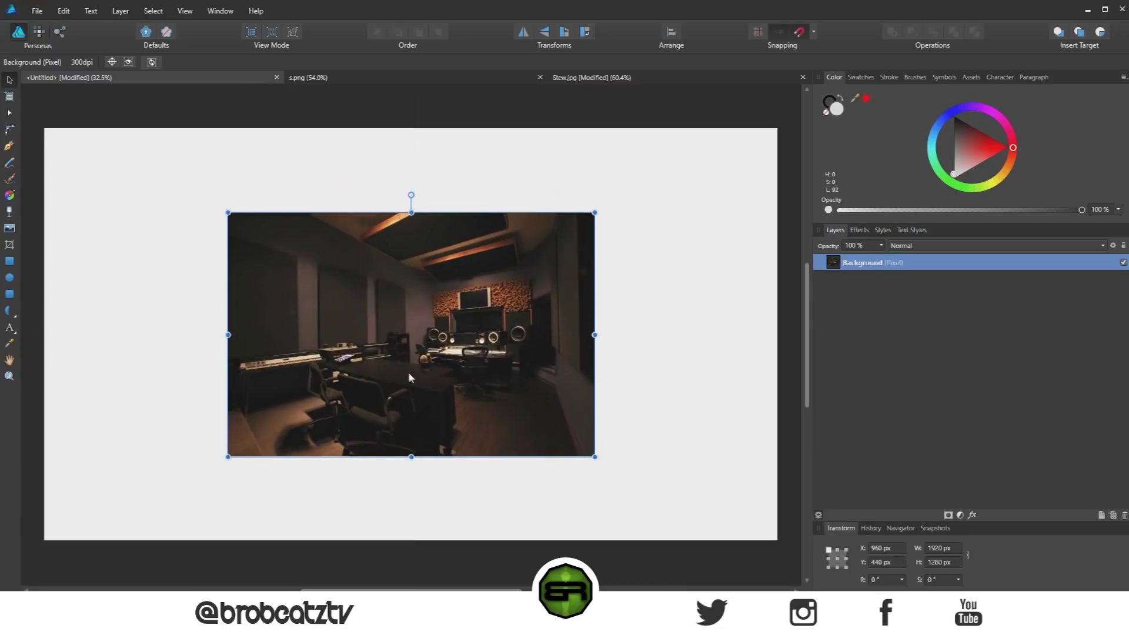
- Enlarge the pasted studio photo to about 3920 x 2614 px so that it covers the whole canvas
left_click_drag(234, 458, 107, 562)
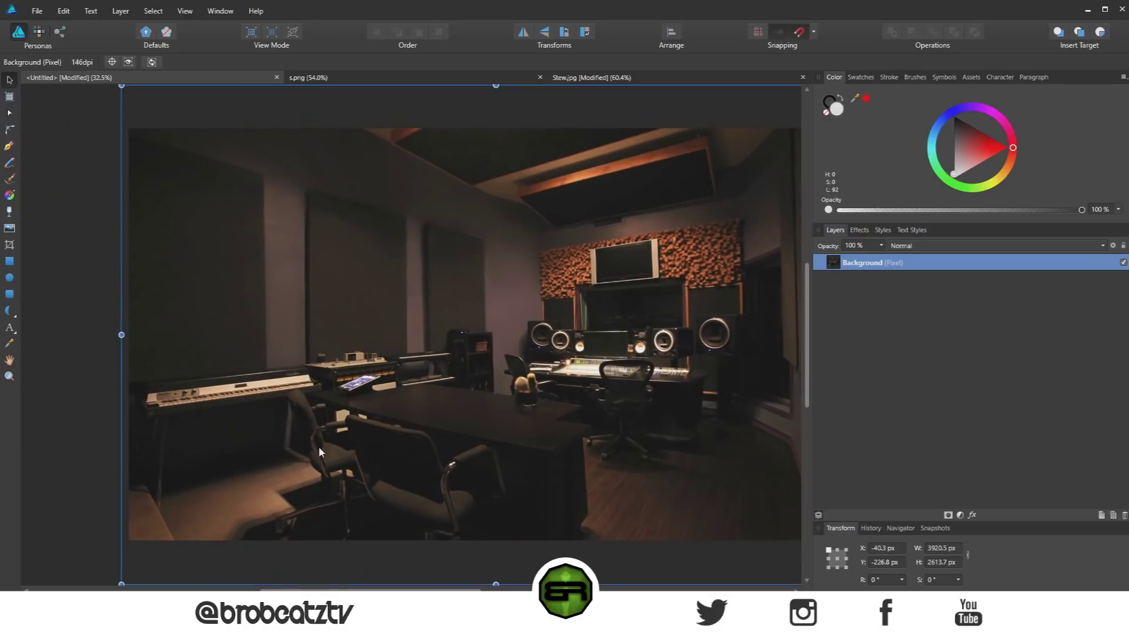
scroll(478, 339, "down", 1)
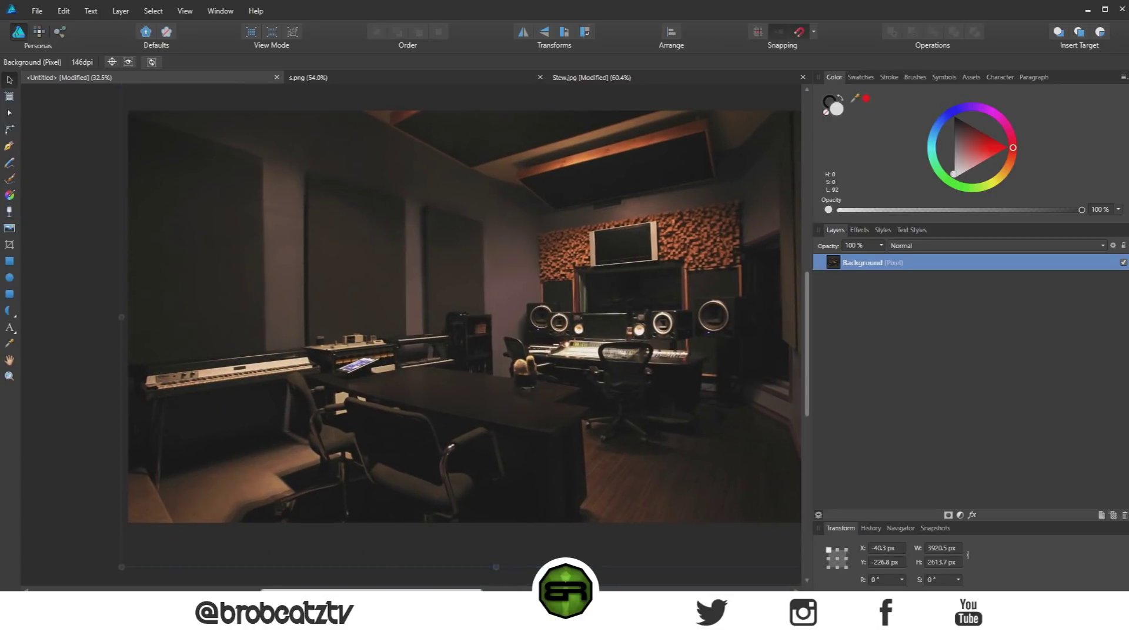
left_click_drag(416, 590, 451, 588)
scroll(690, 329, "down", 1)
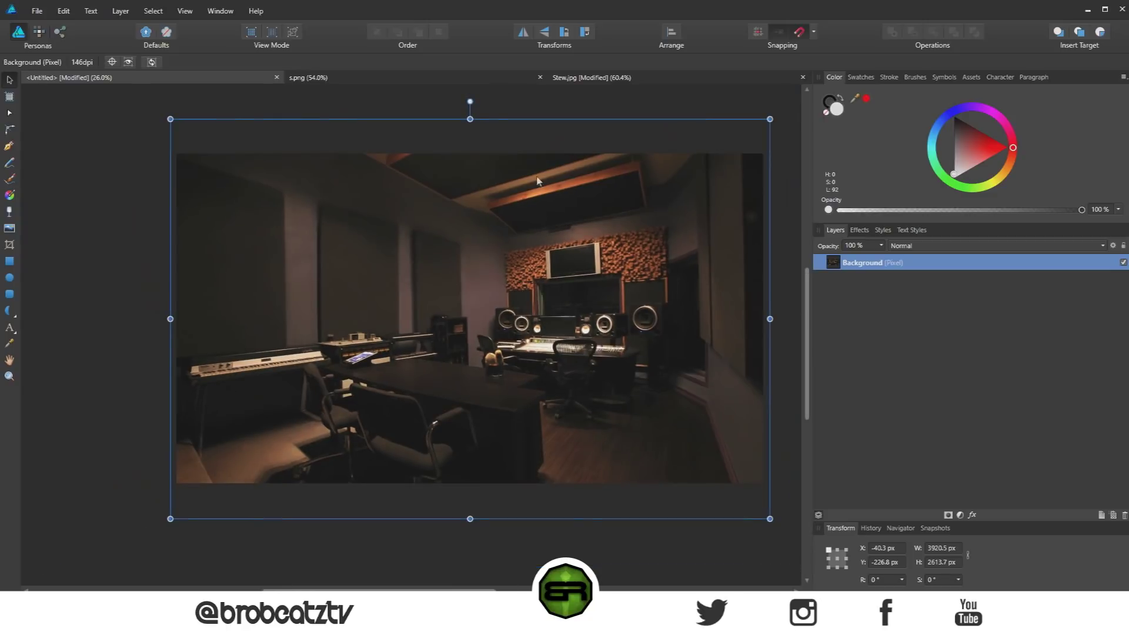
left_click(576, 77)
left_click(457, 77)
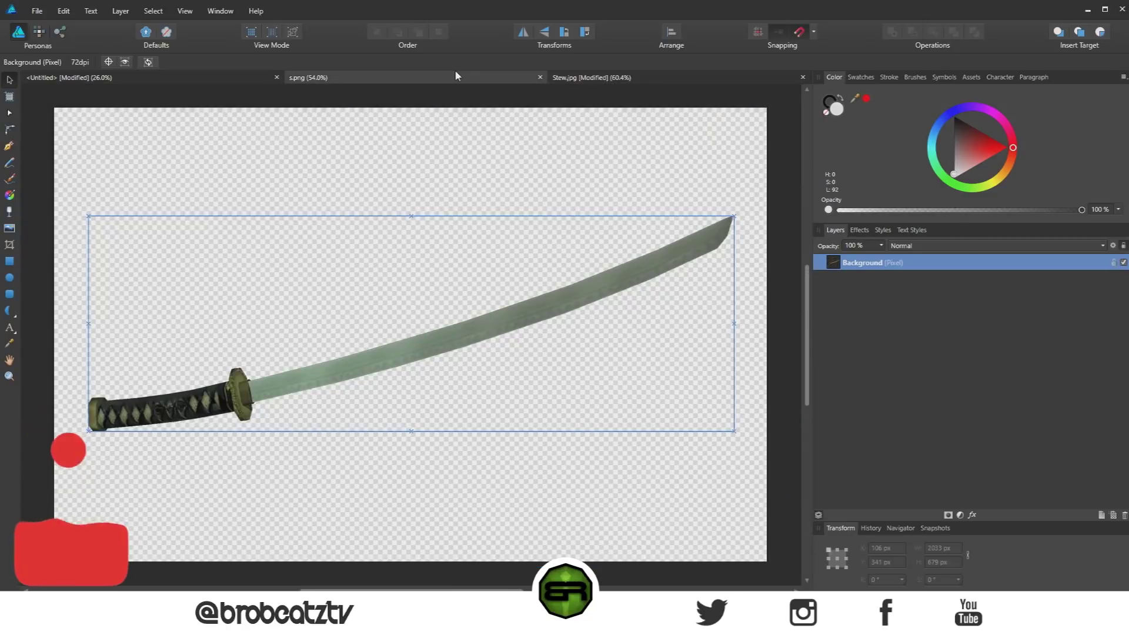
left_click(205, 78)
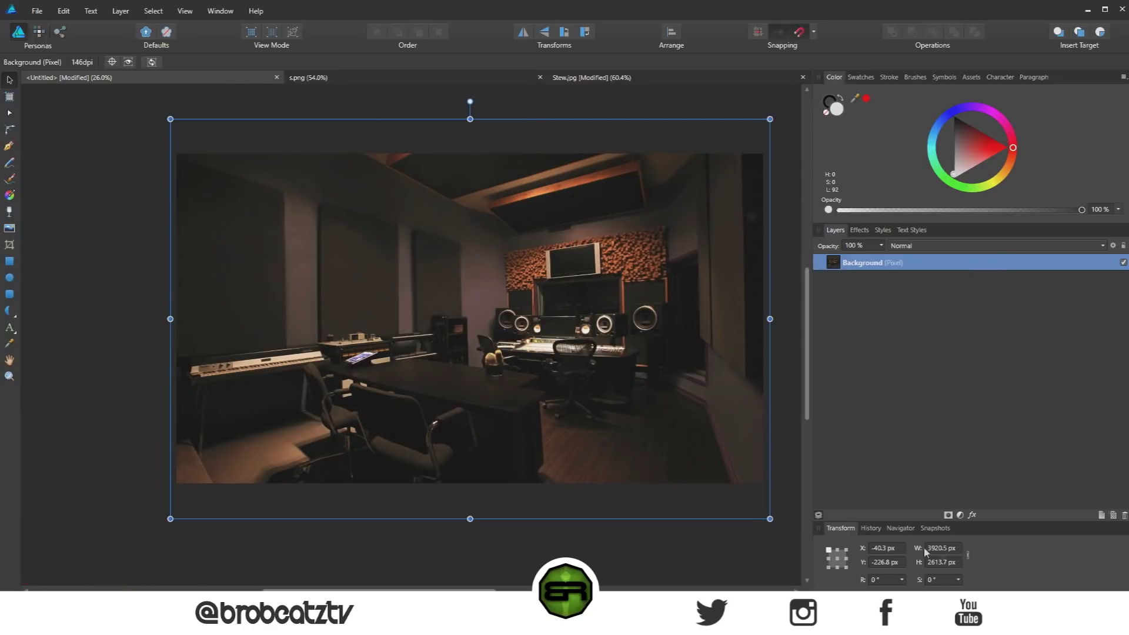
- Apply a Black and White adjustment to the studio photo with Red at about 166 %
left_click(961, 515)
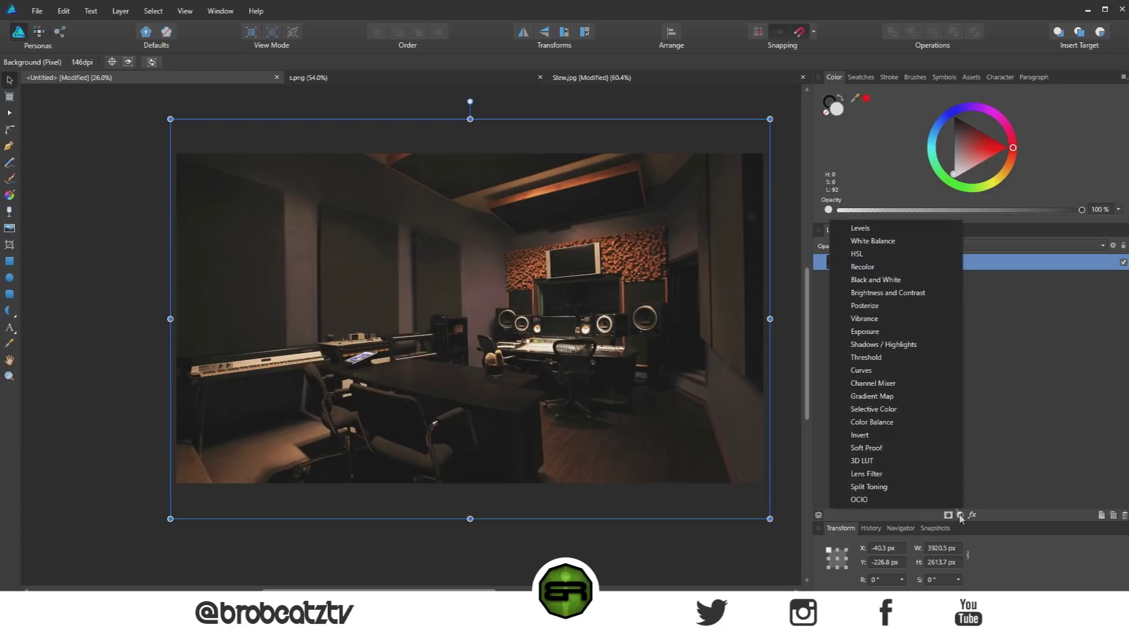
left_click(895, 280)
left_click_drag(661, 379, 693, 386)
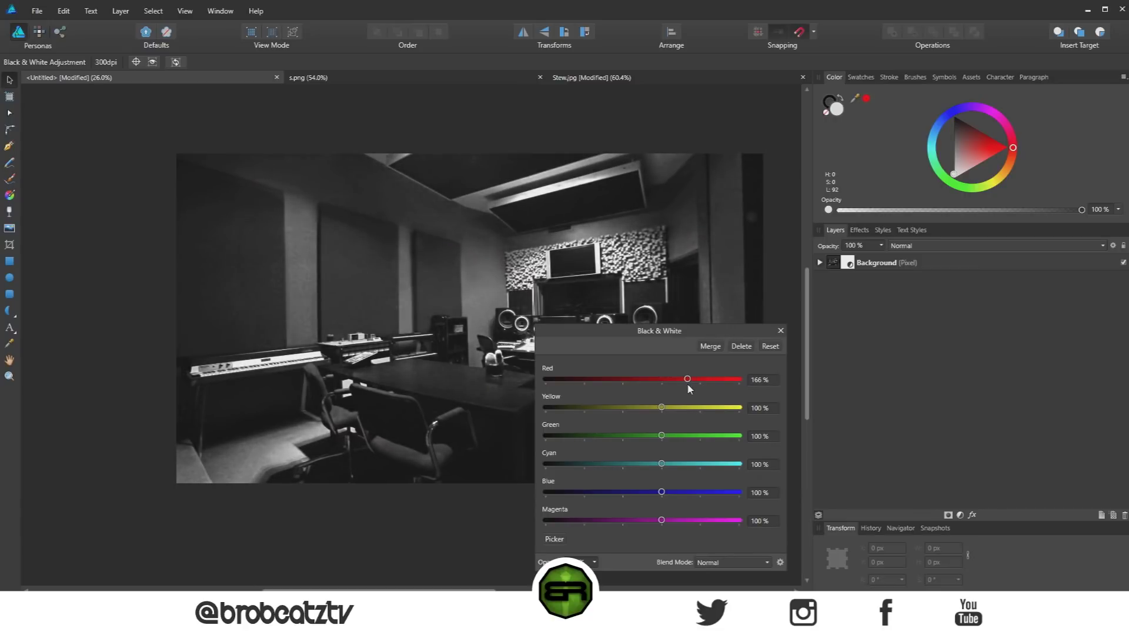
left_click(780, 330)
- Add a Shadows / Highlights adjustment with Shadows at about 124 % and Highlights at about -57 %
left_click(961, 515)
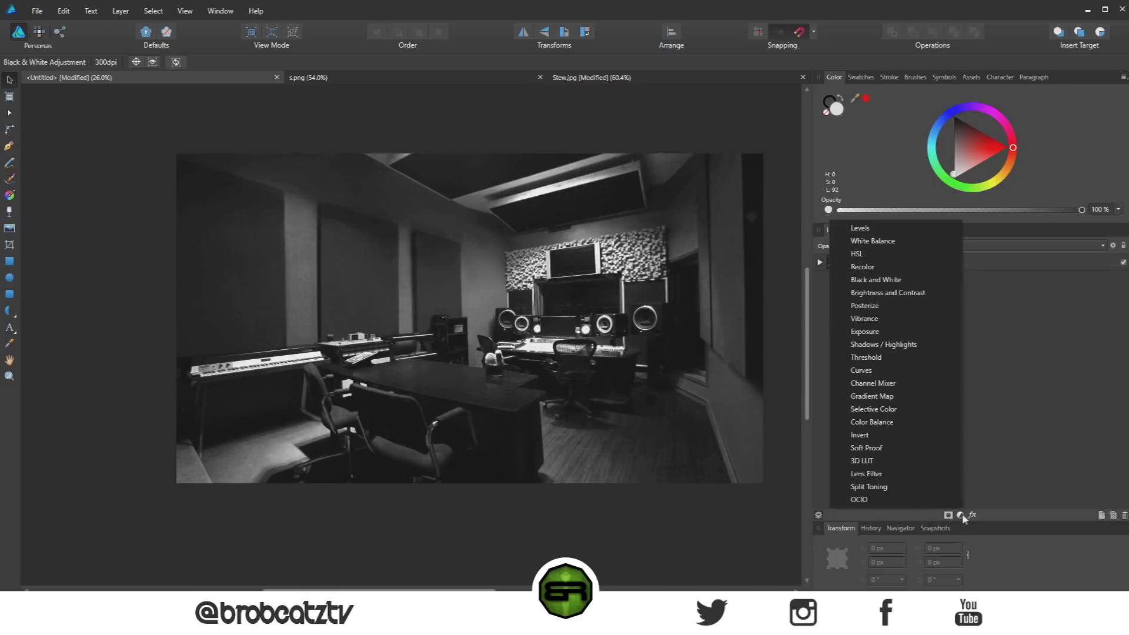
left_click(868, 345)
left_click_drag(647, 517, 718, 521)
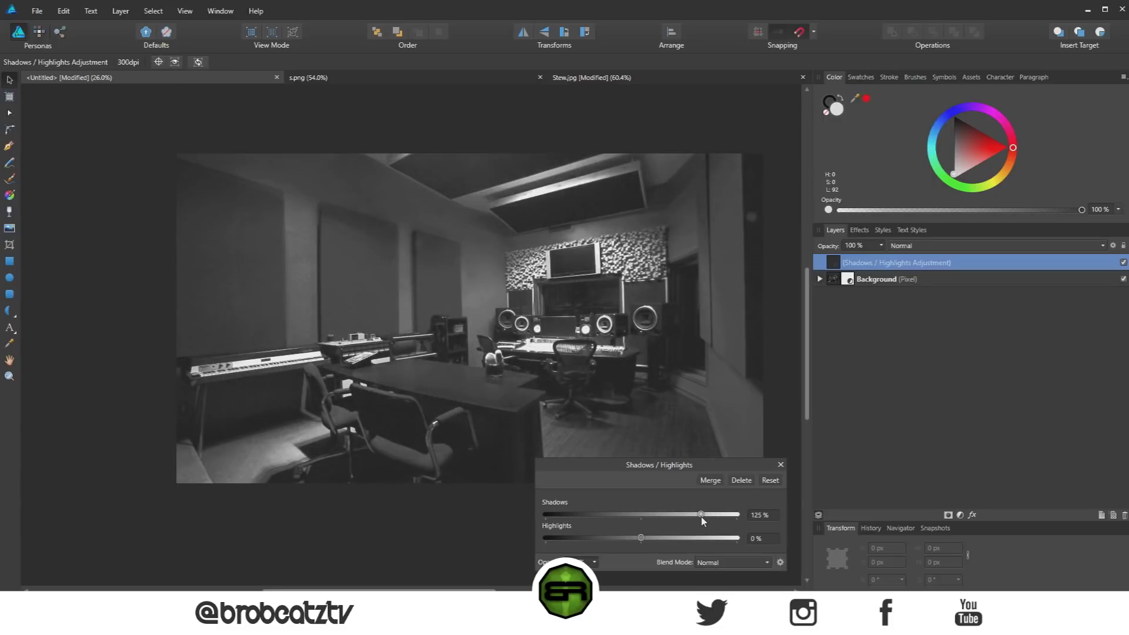
left_click_drag(668, 537, 614, 537)
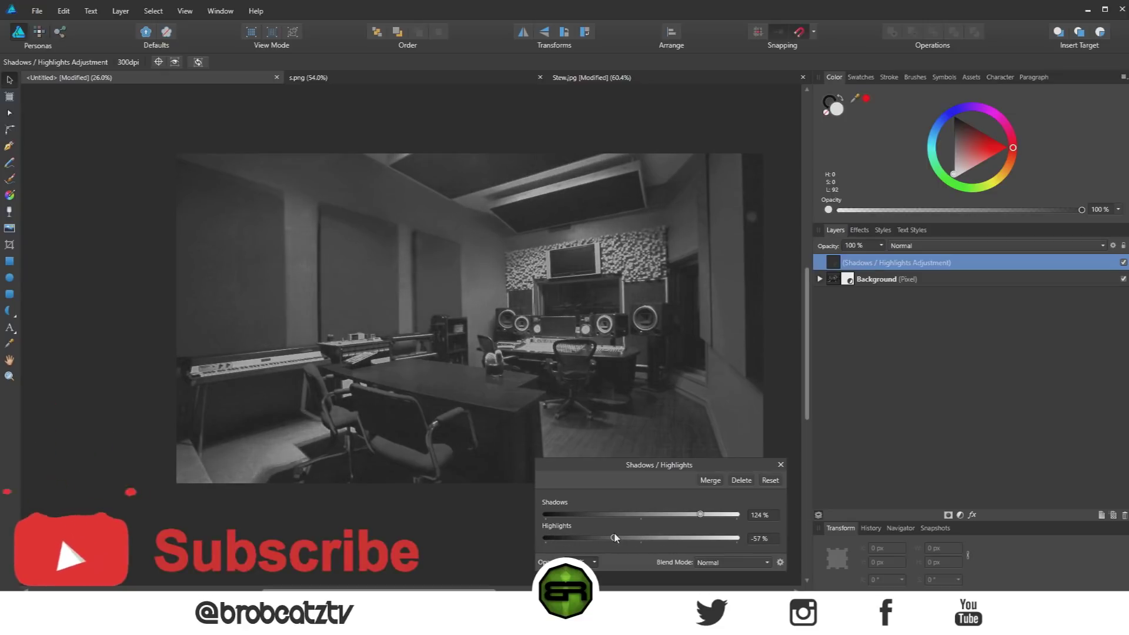
left_click(779, 466)
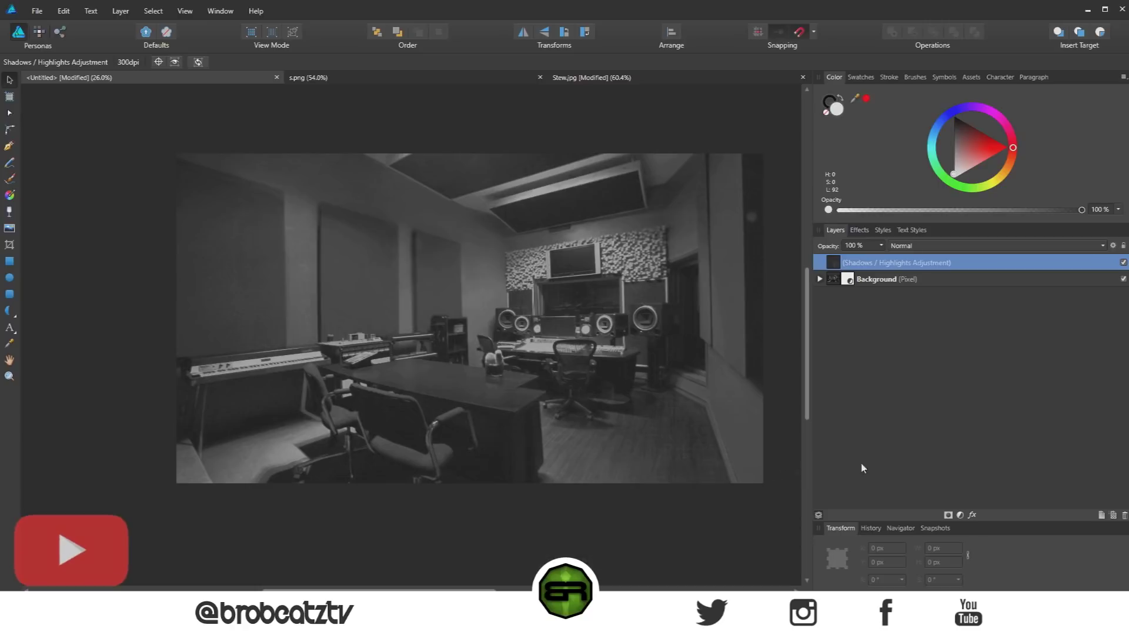
- Group the Shadows / Highlights adjustment with the Background layer and rasterize the group into one pixel layer
left_click(919, 277, "shift")
right_click(919, 277)
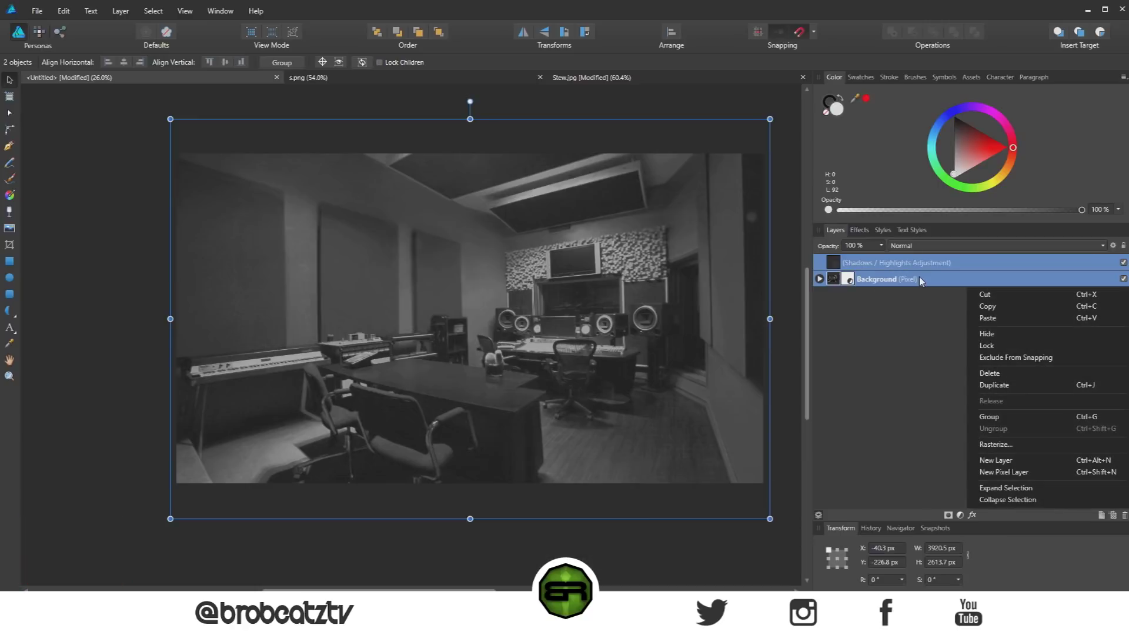
left_click(1006, 416)
right_click(965, 268)
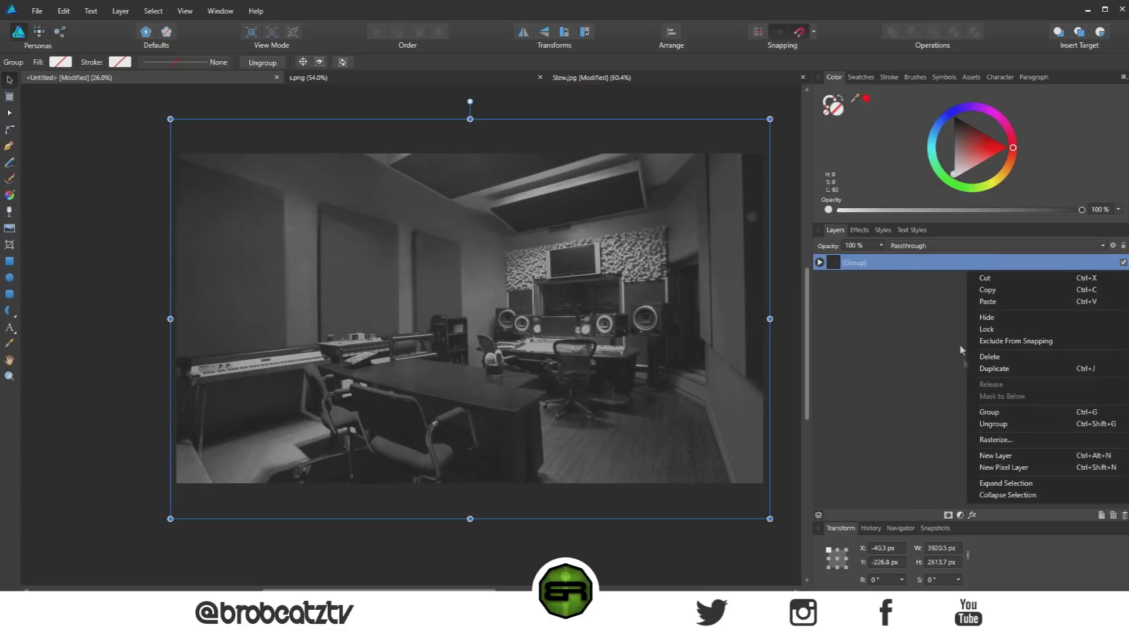
left_click(994, 438)
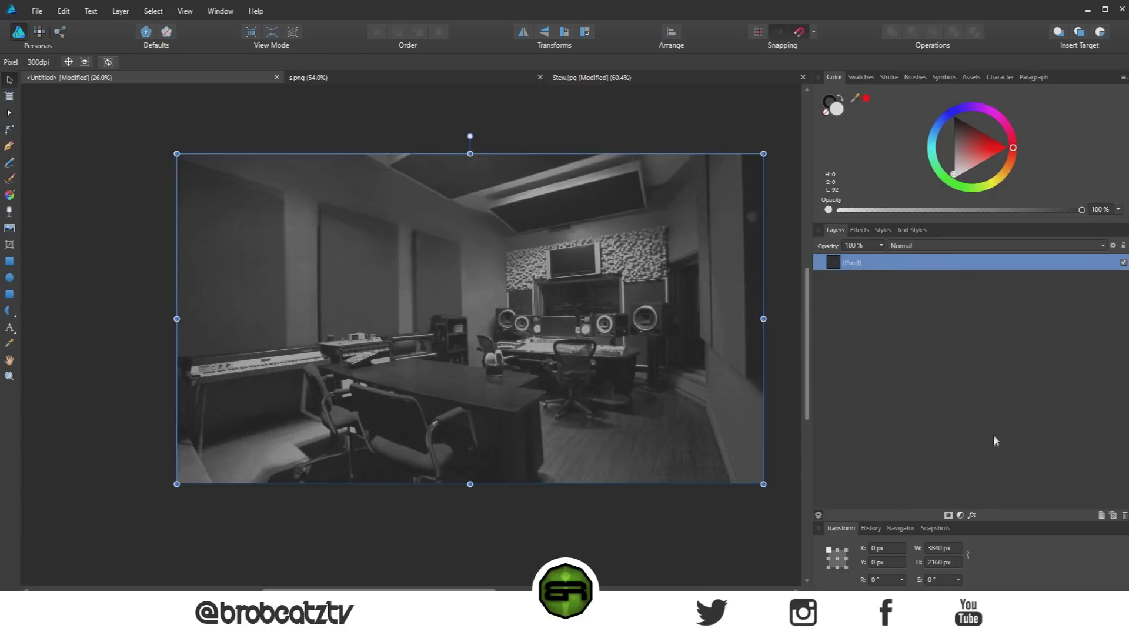
- Rename the rasterized layer BG and add a new empty layer above it
double_click(867, 263)
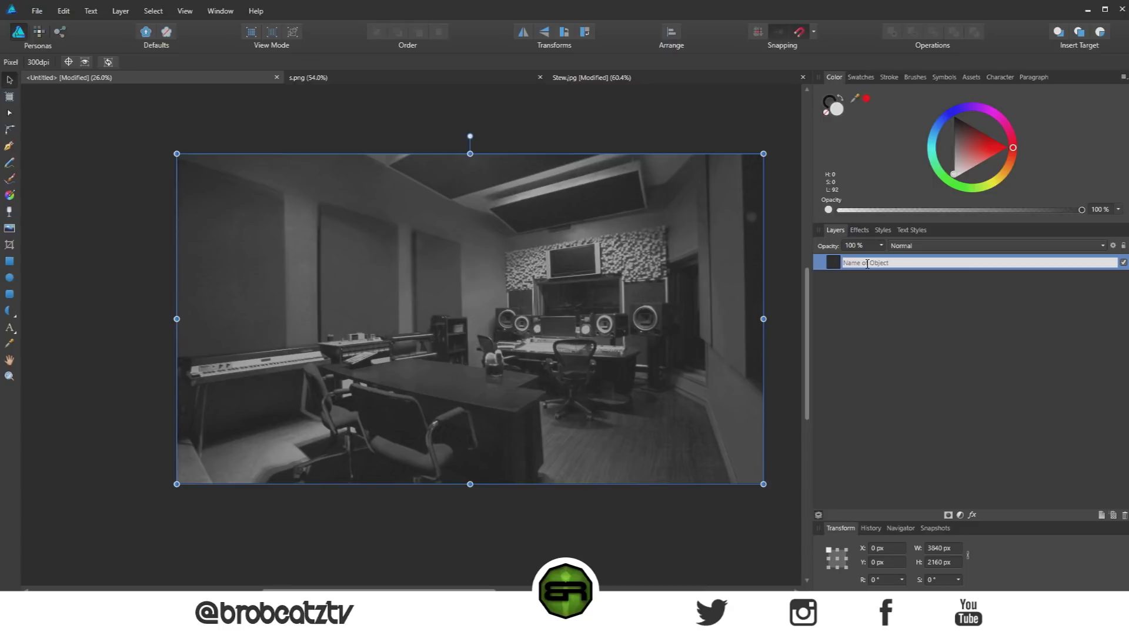
type("BG")
key("Return")
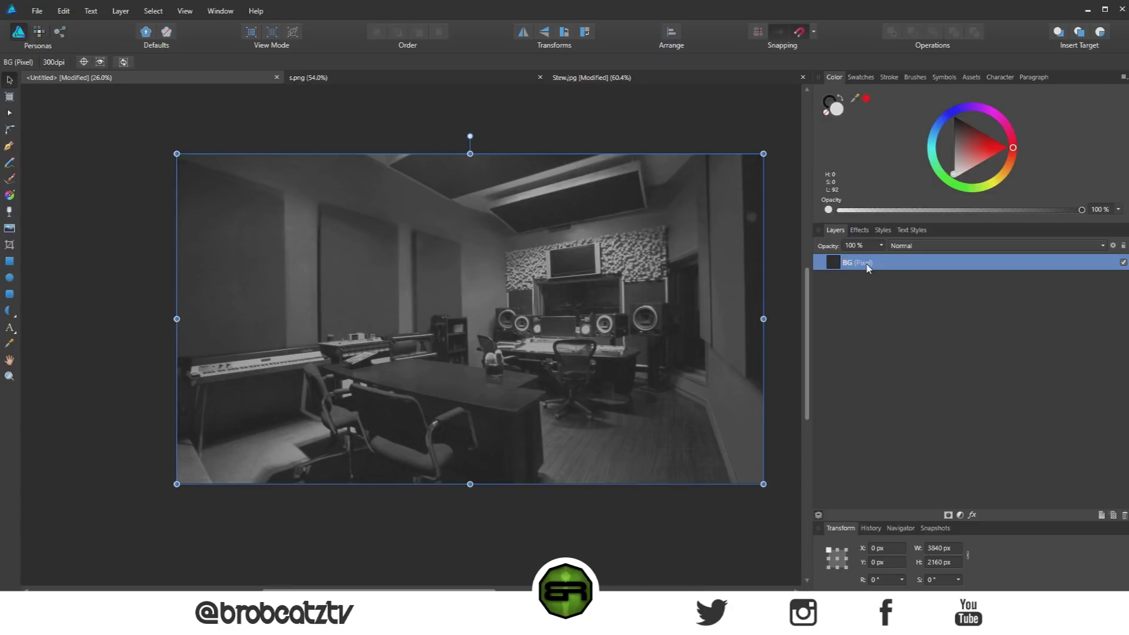
left_click(1101, 516)
- Enlarge the BG layer slightly past the canvas edges, to about 3960 x 2227 px
left_click(878, 279)
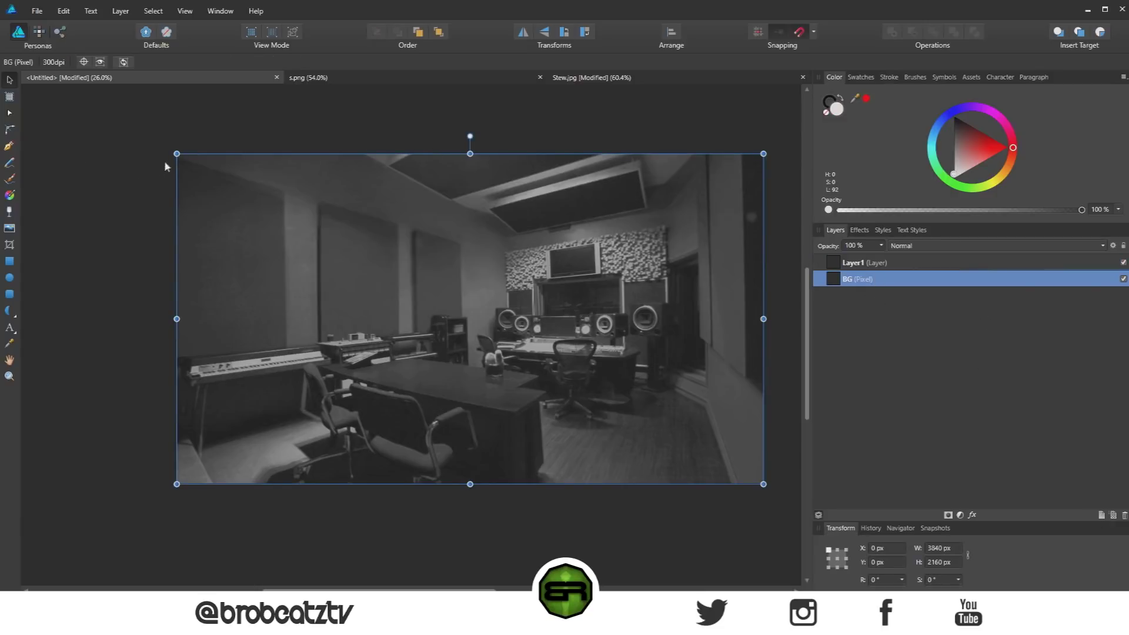
left_click_drag(176, 154, 167, 148)
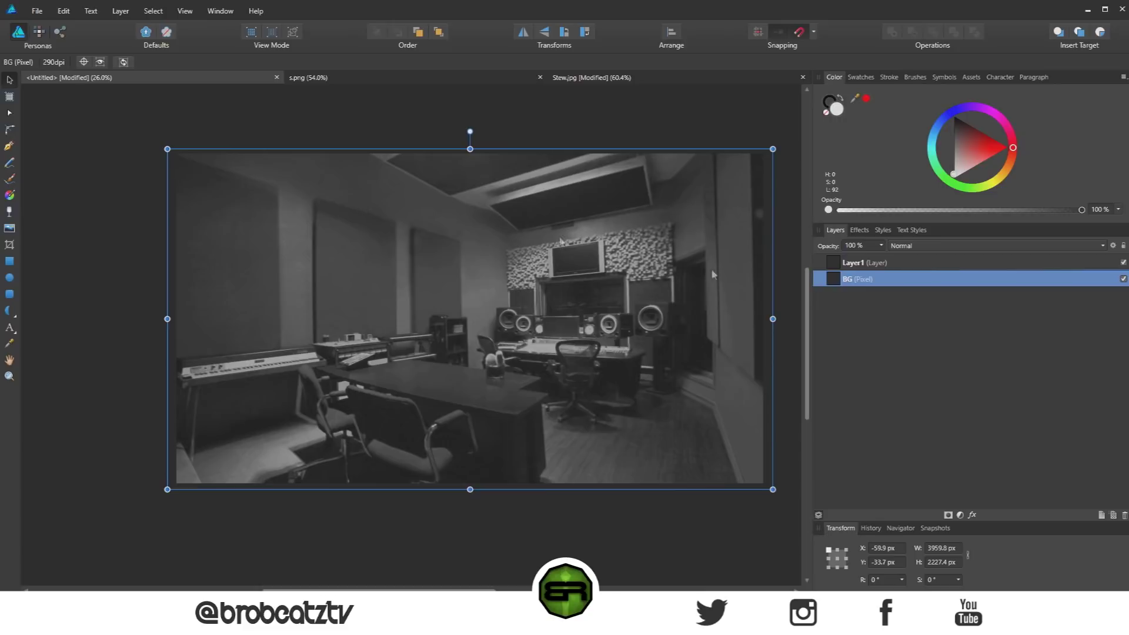
left_click(884, 267)
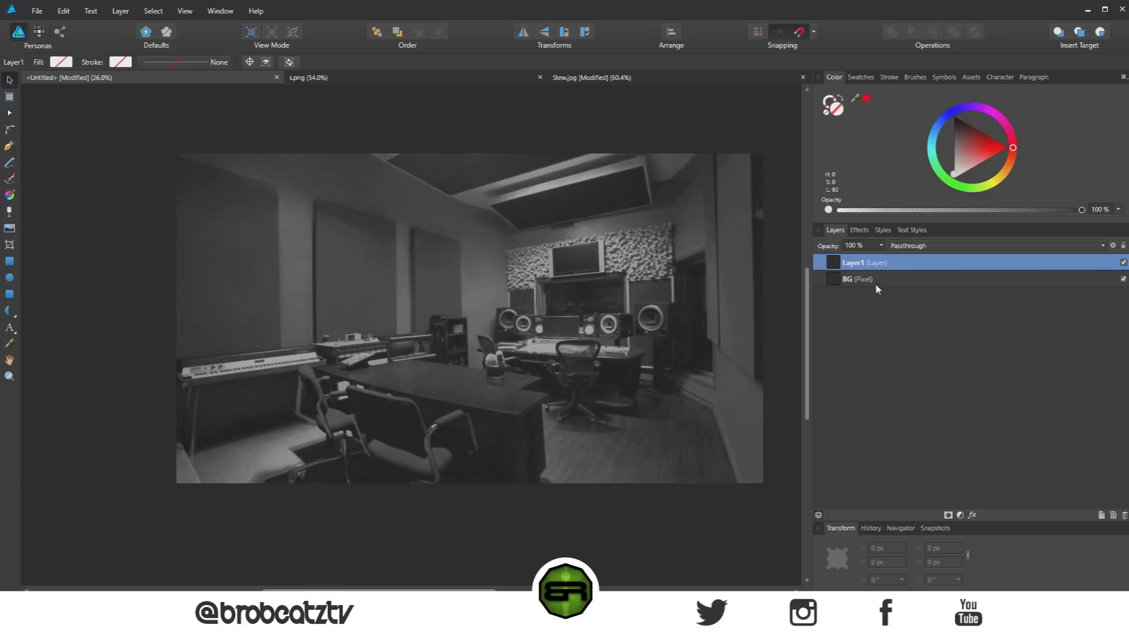
- Add a Color Overlay effect to the BG layer and set its colour to white
left_click(891, 279)
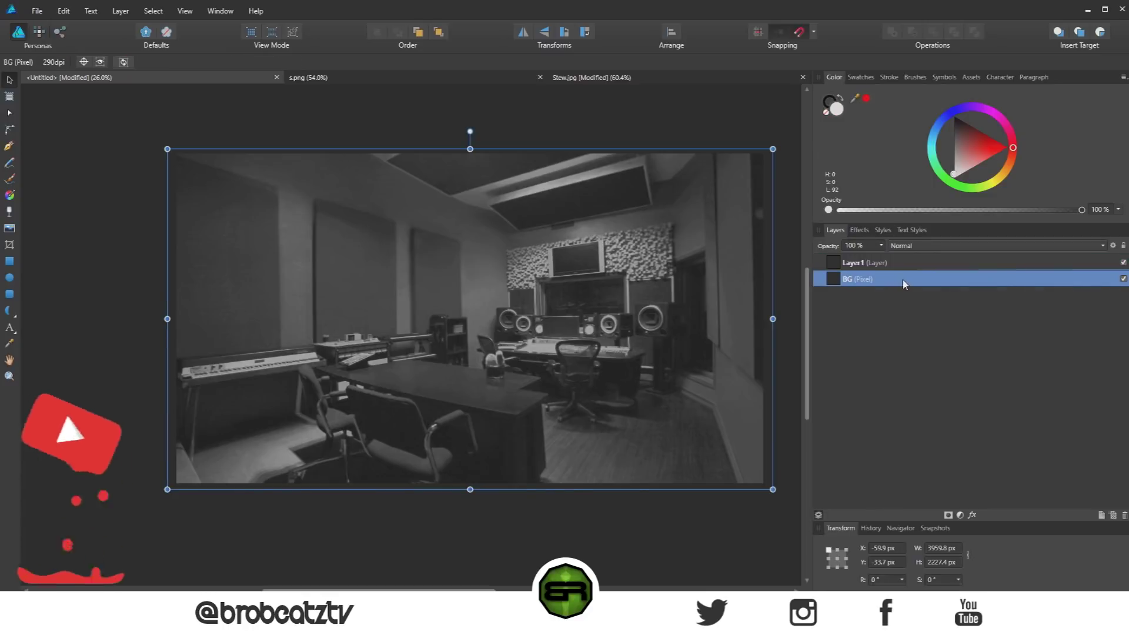
left_click(859, 229)
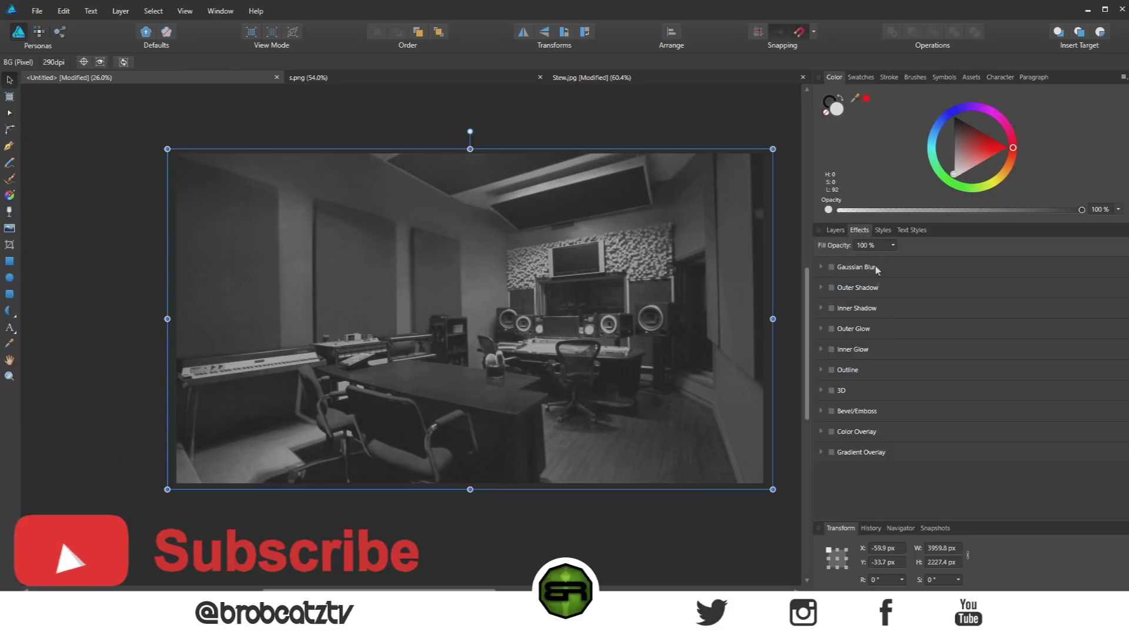
left_click(831, 432)
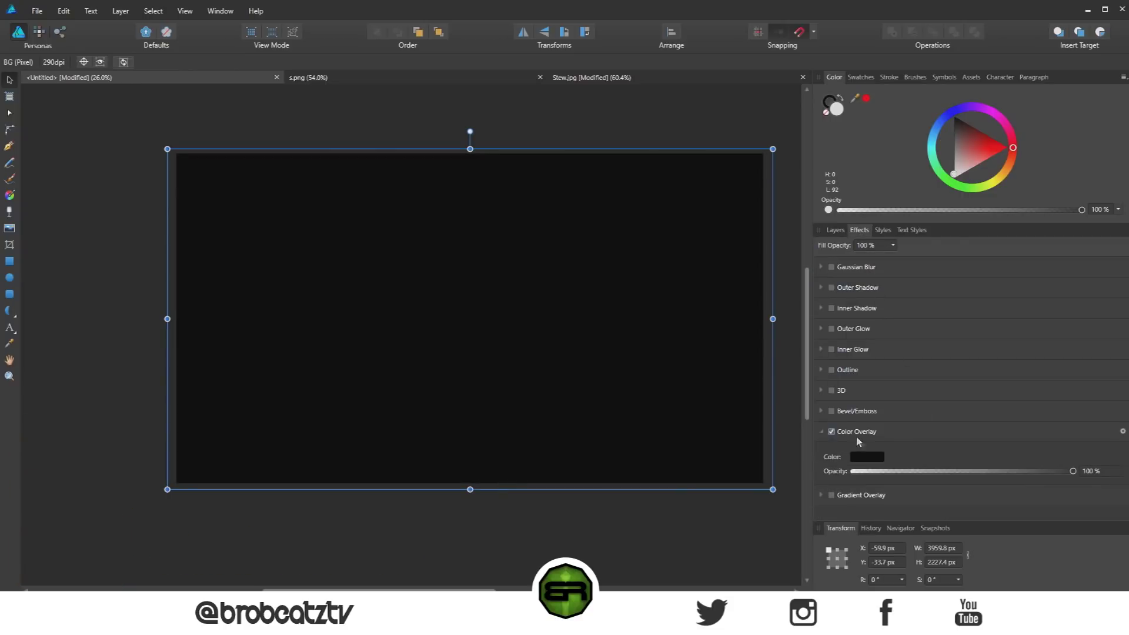
left_click(1122, 432)
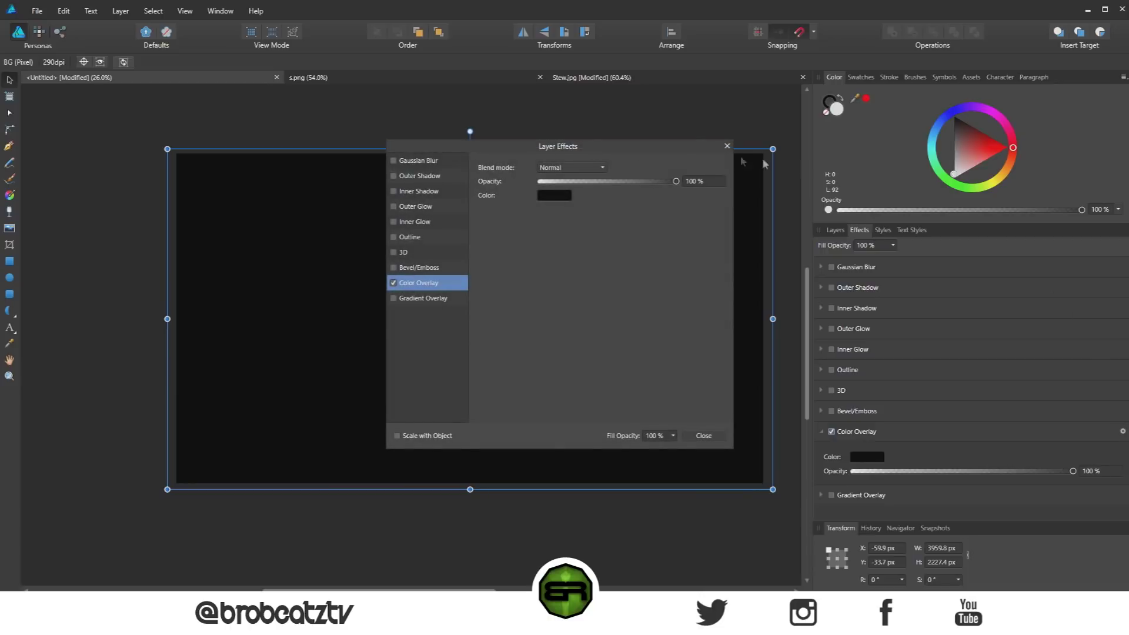
left_click(554, 197)
left_click_drag(561, 275, 479, 395)
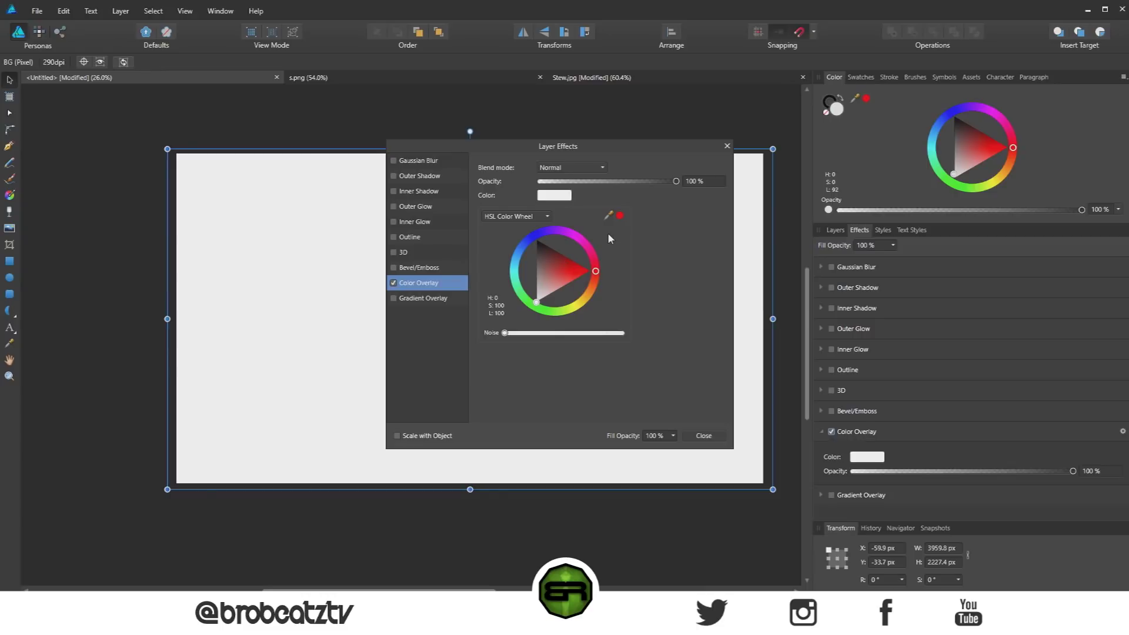
- Lower the Color Overlay opacity to 86 % and move the Layer Effects dialog aside to uncover the photo
left_click(647, 197)
mouse_move(676, 181)
left_mouse_down()
mouse_move(641, 183)
mouse_move(658, 187)
left_mouse_up()
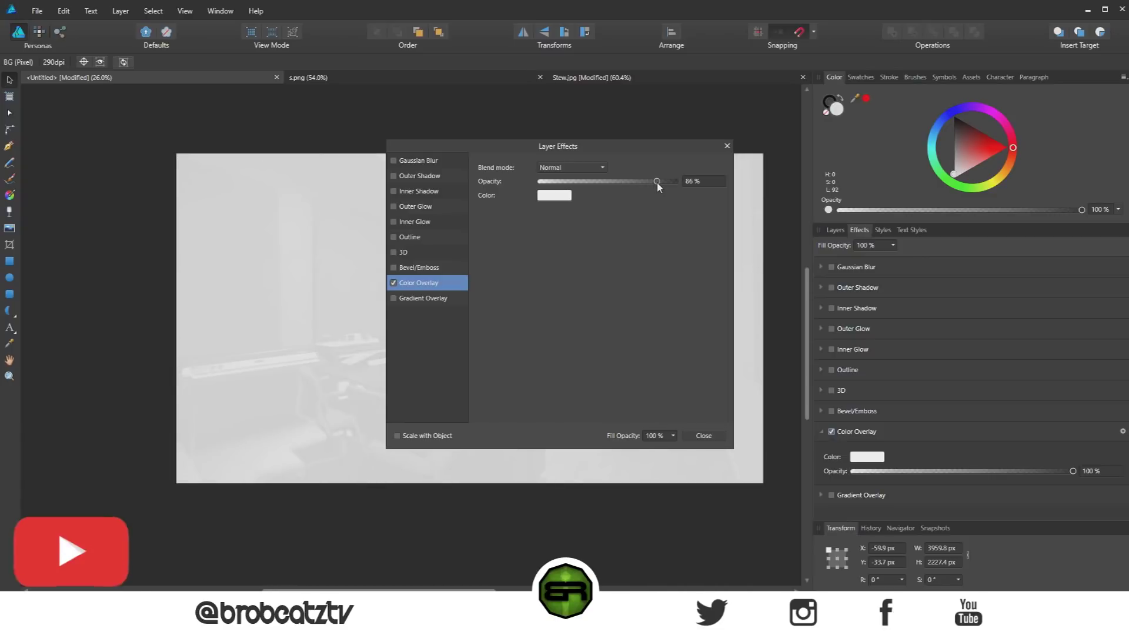
left_click_drag(619, 151, 826, 153)
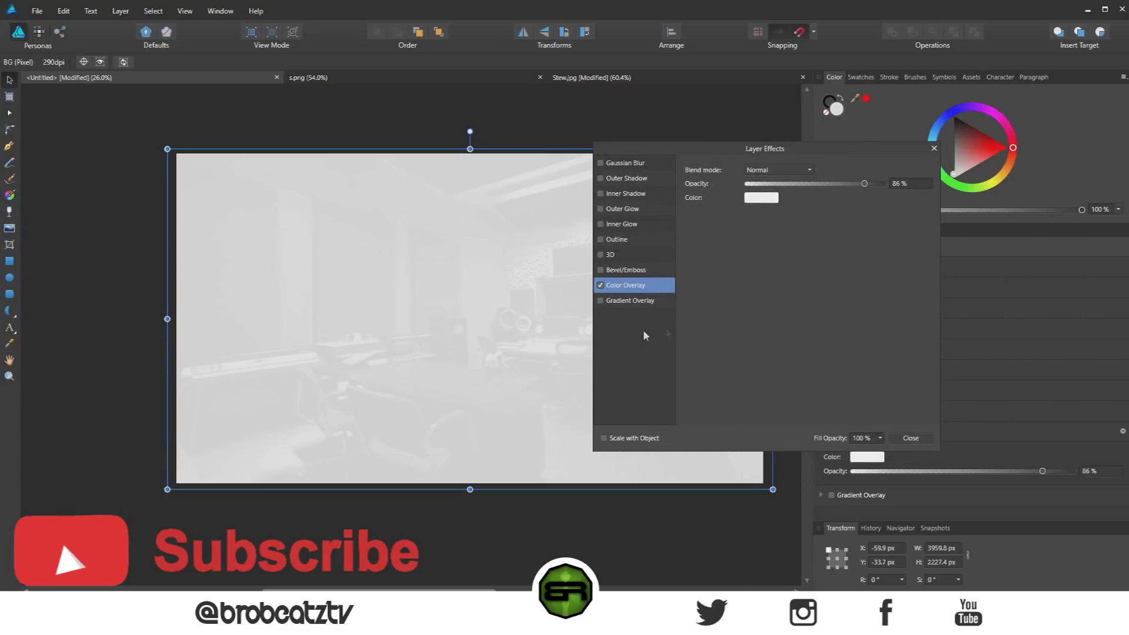
- Add a radial Gradient Overlay at 48 % opacity to the BG layer and close the layer effects
left_click(600, 301)
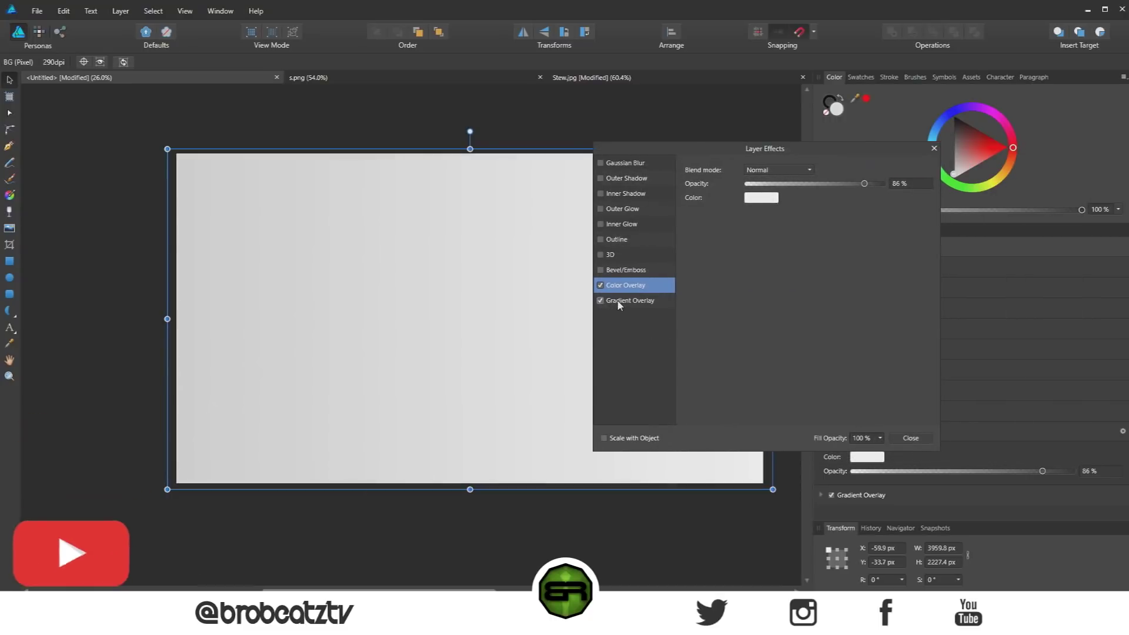
left_click(755, 199)
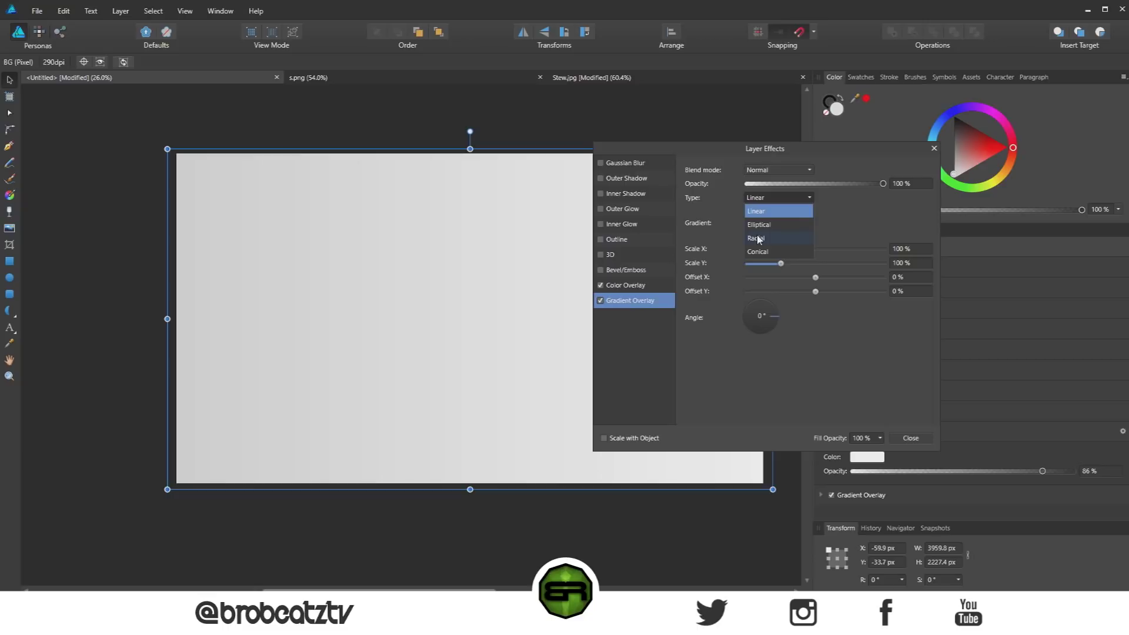
left_click(768, 222)
left_click_drag(881, 184, 813, 184)
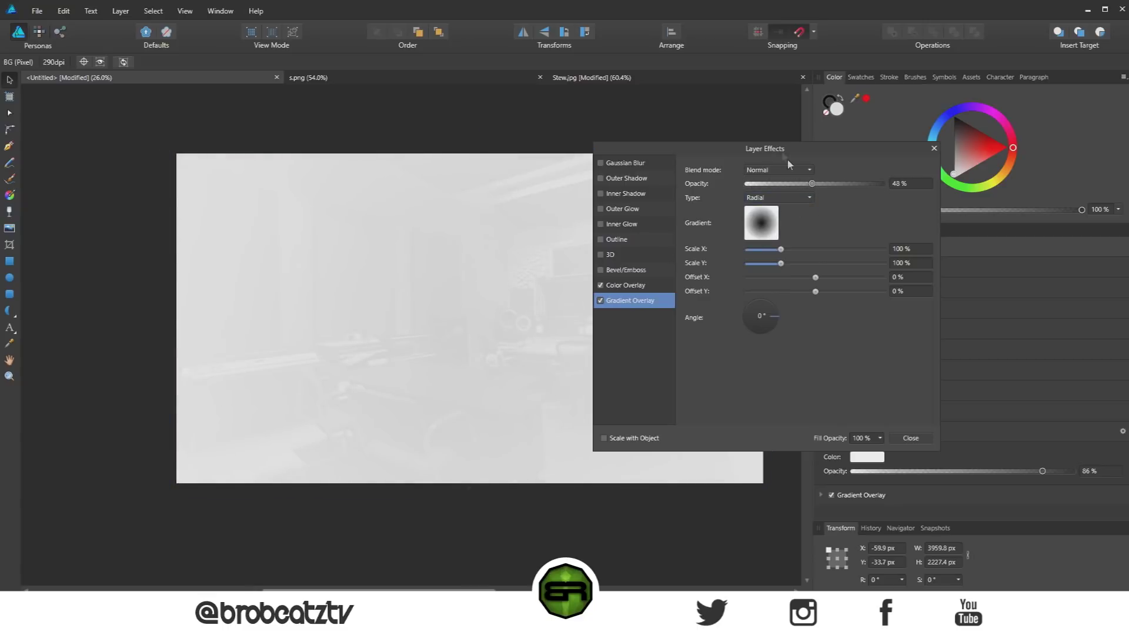
left_click_drag(776, 148, 884, 142)
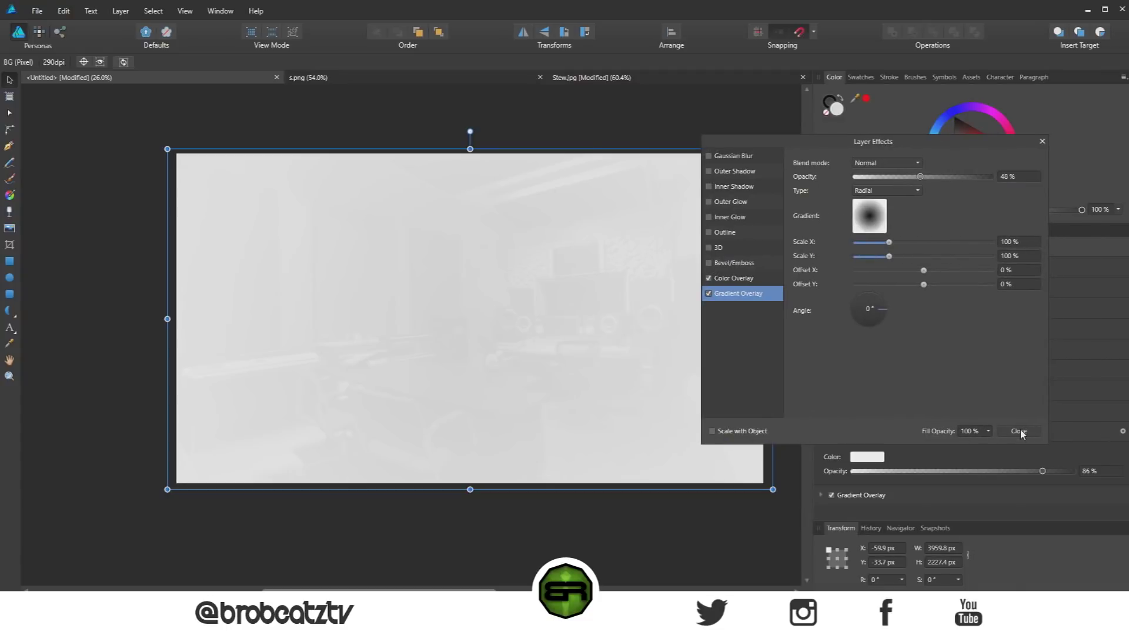
left_click(753, 279)
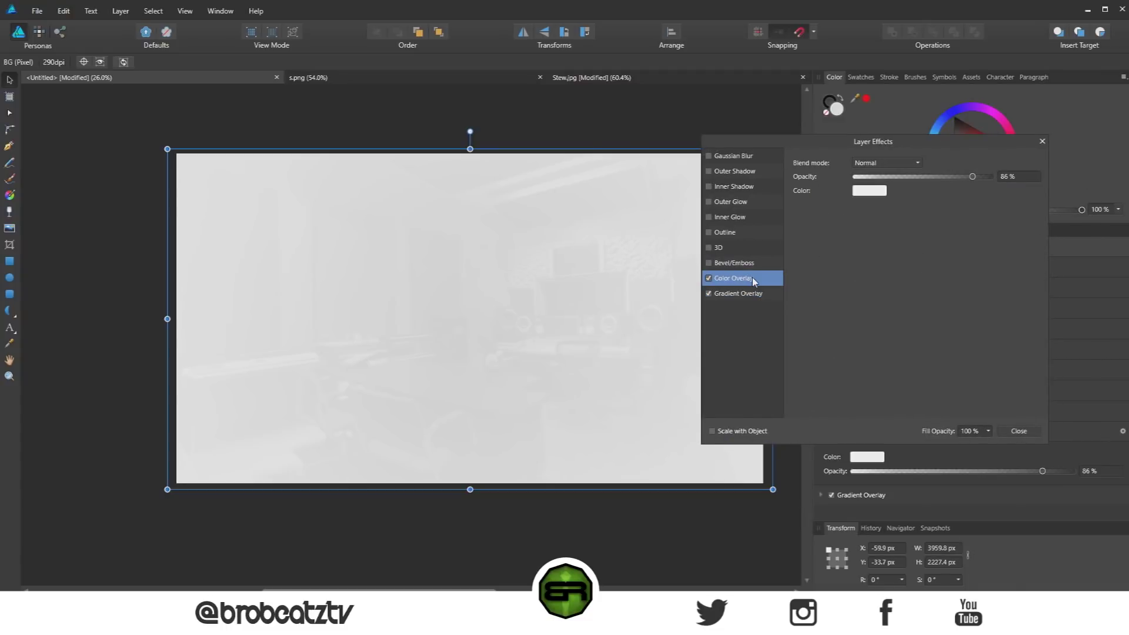
left_click(752, 293)
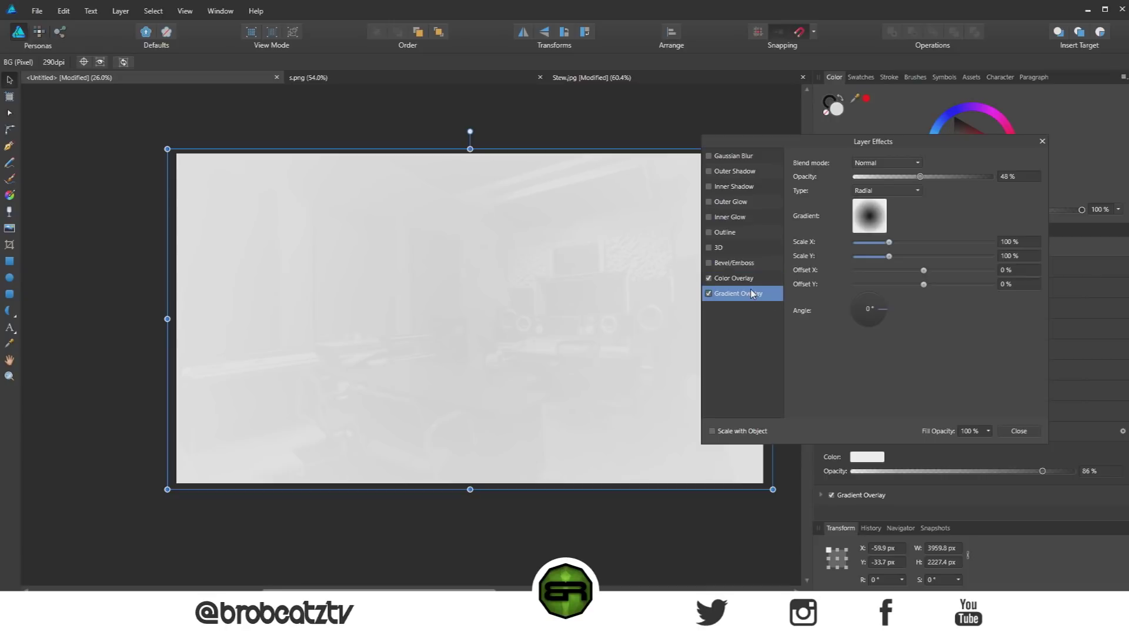
left_click(1018, 430)
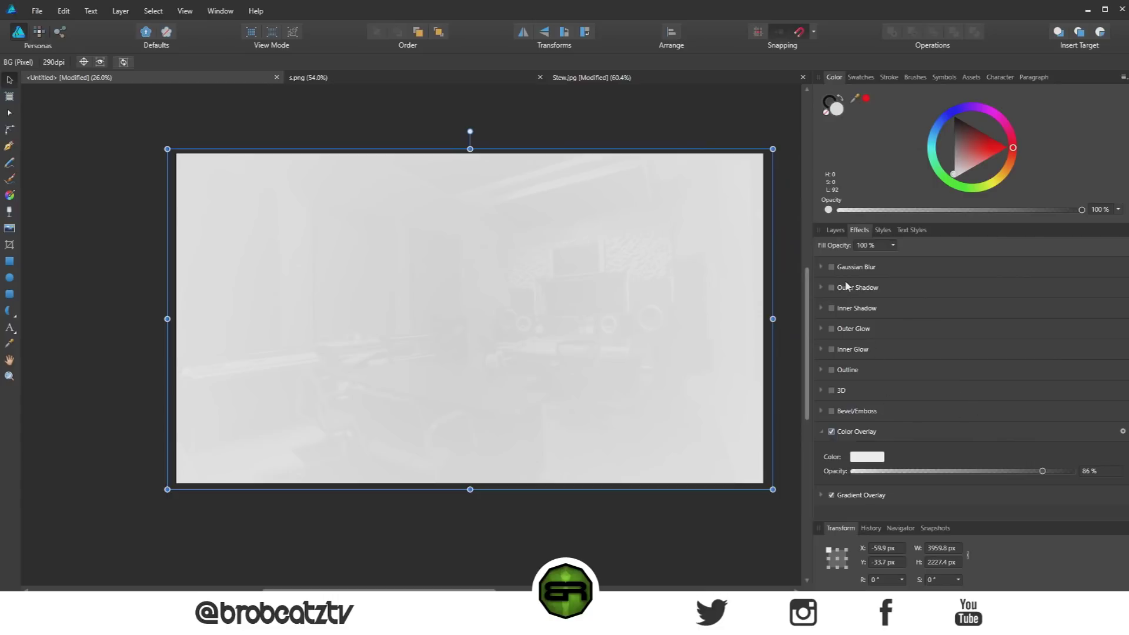
- Add a Posterize adjustment to the BG layer and lower its levels until the photo breaks into a few flat tones
left_click(834, 232)
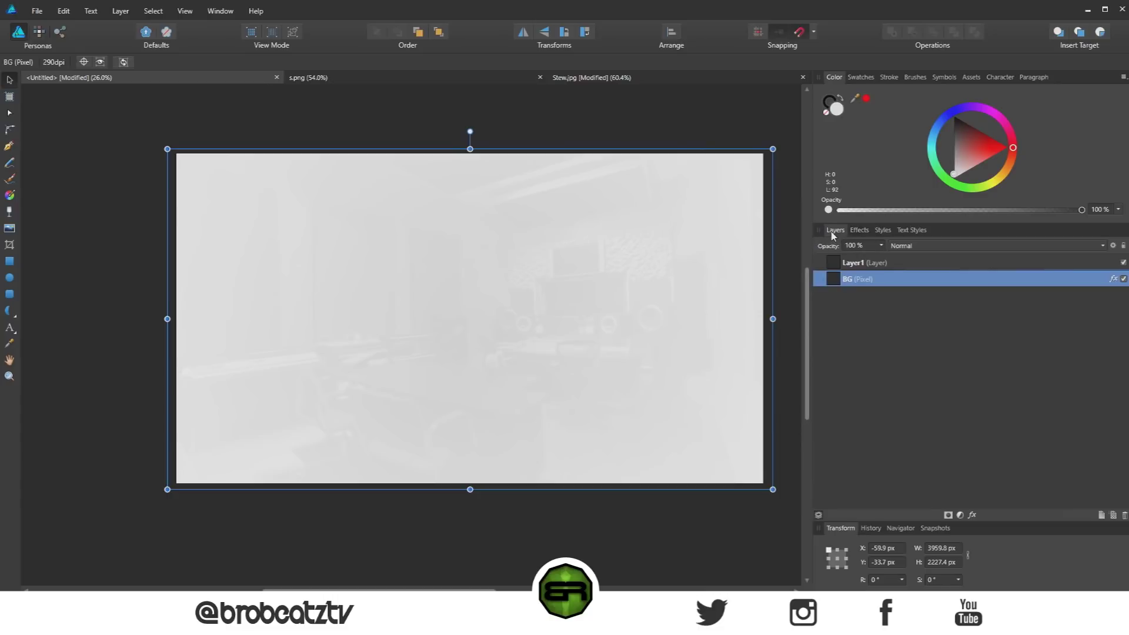
left_click(960, 515)
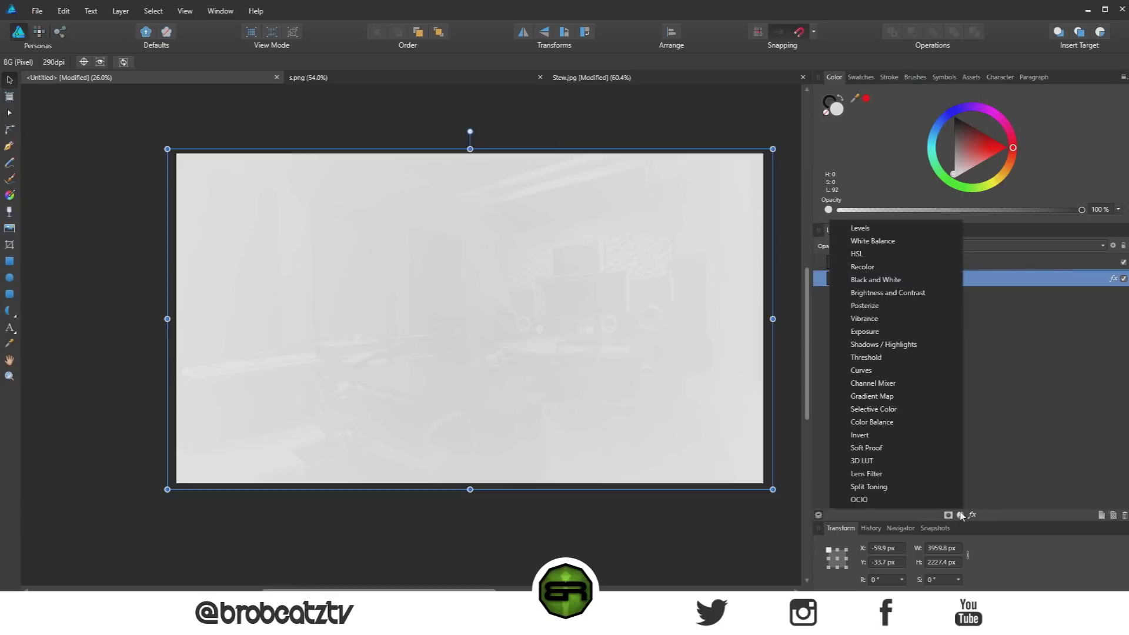
left_click(873, 306)
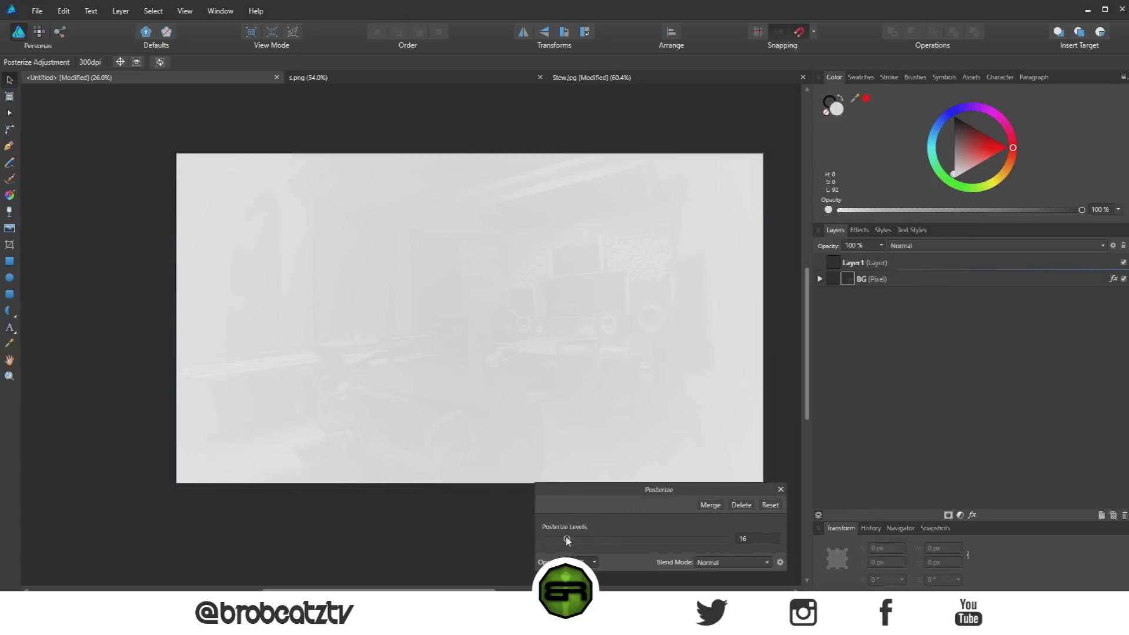
left_click_drag(546, 540, 550, 540)
left_click_drag(548, 539, 547, 539)
left_click_drag(550, 539, 552, 540)
left_click(780, 490)
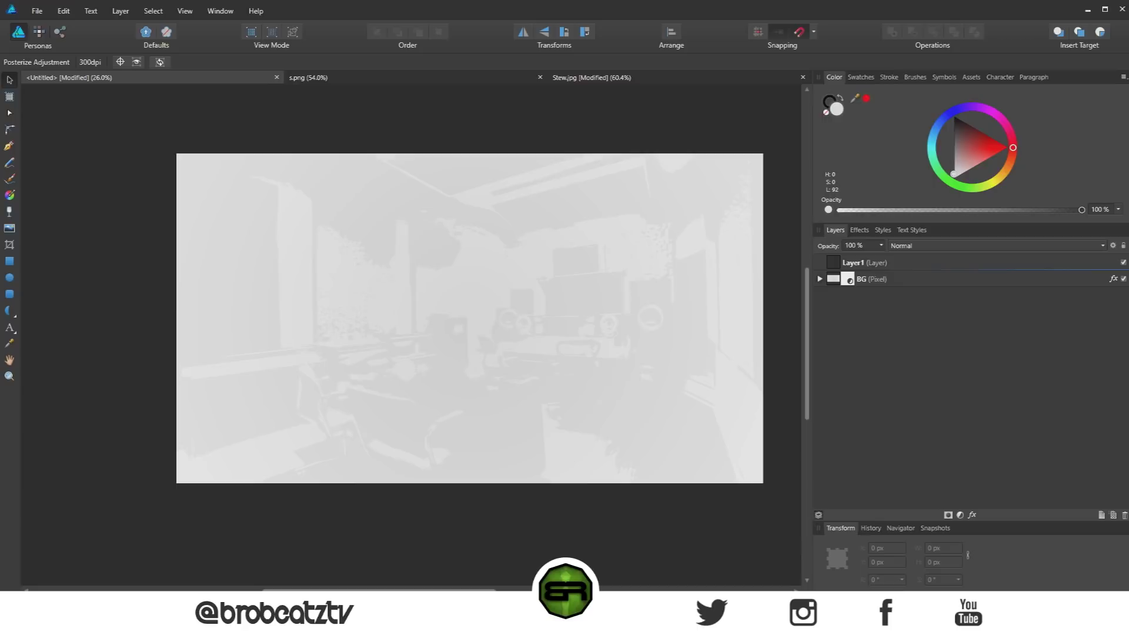
- Add the artistic text SAMURAI at about 133 pt across the middle of the canvas
left_click(10, 328)
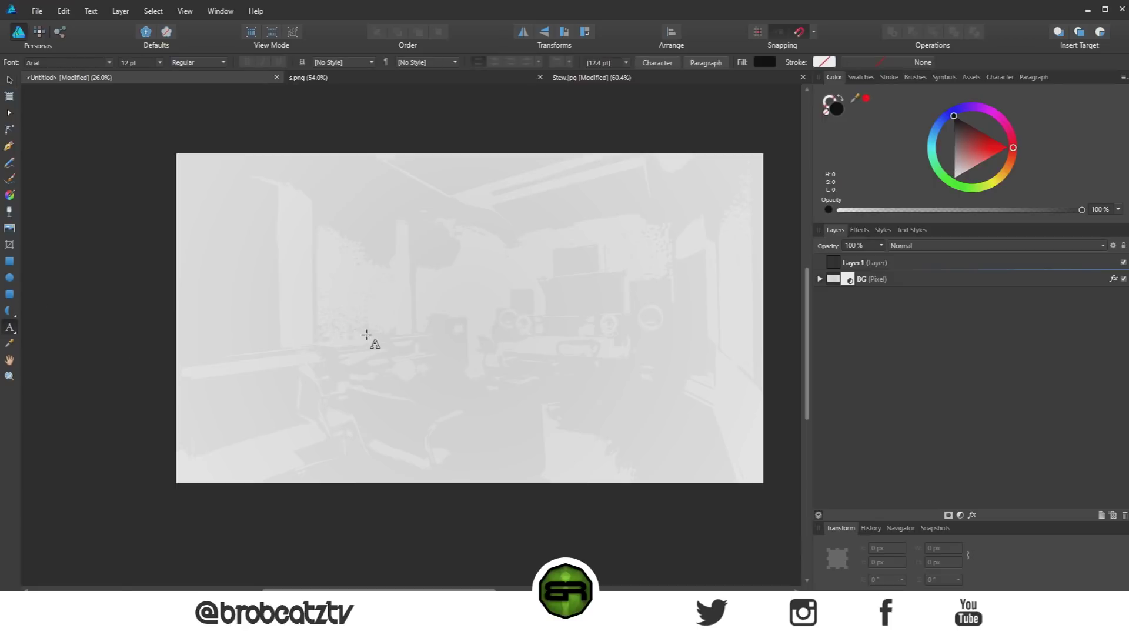
left_click_drag(418, 357, 554, 385)
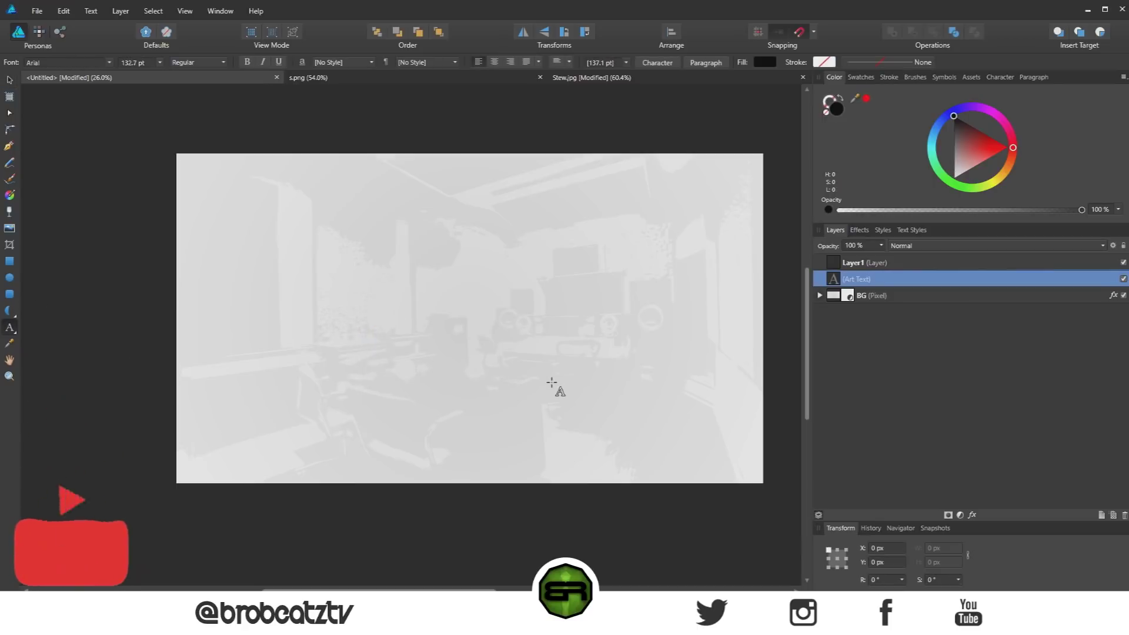
type("SAMURAI")
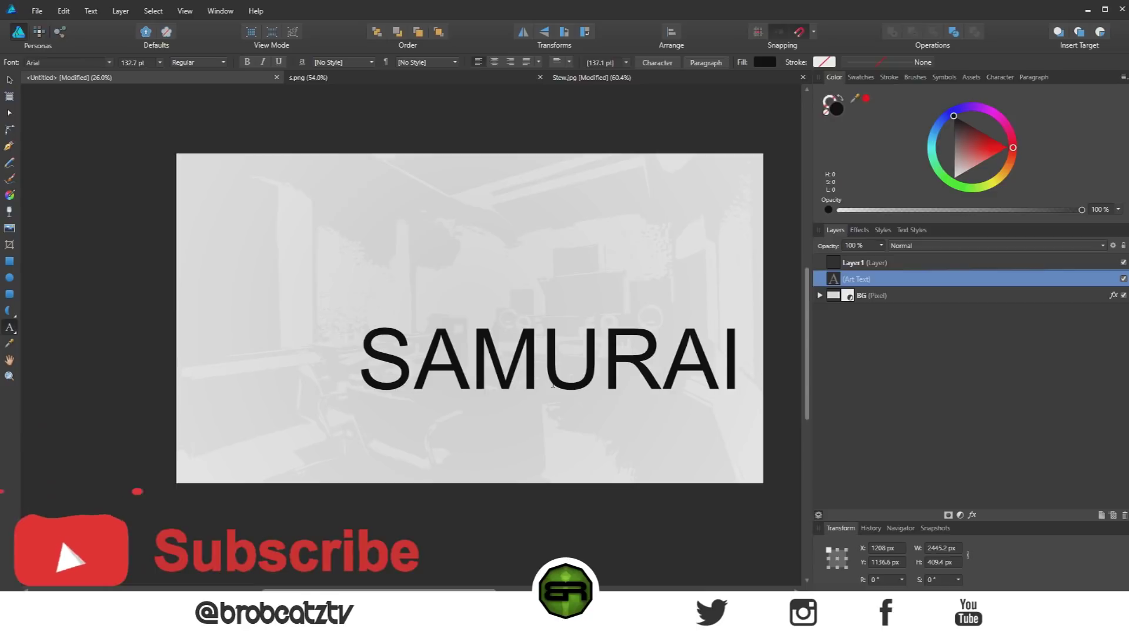
- Search the fonts for "brush" and set the SAMURAI text in DHF Story Brush Slanted
key("ctrl+a")
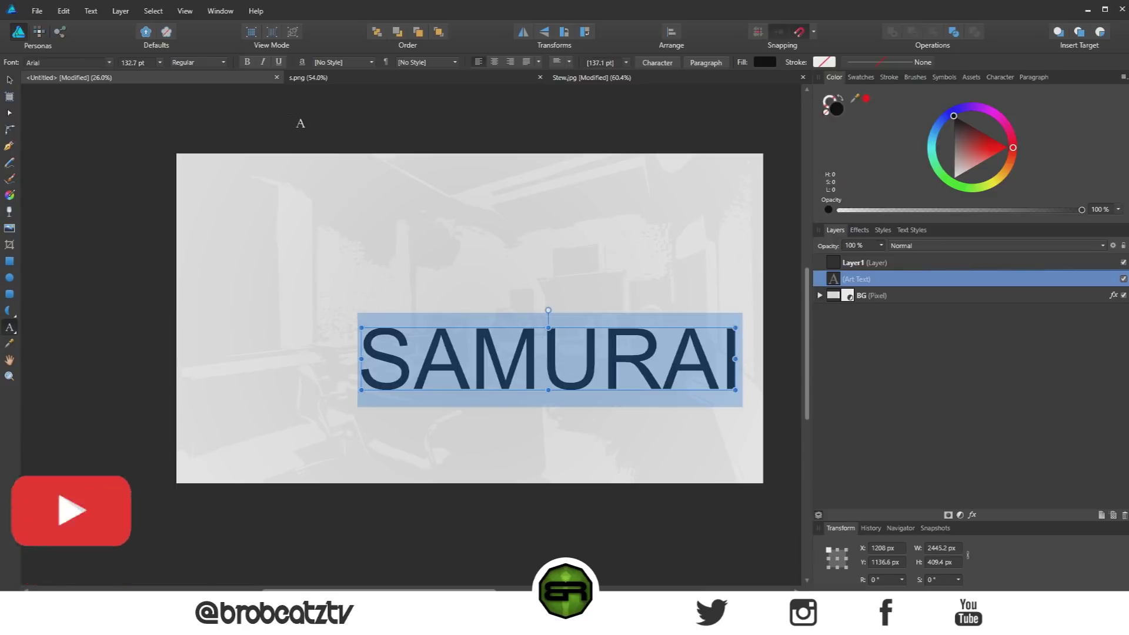
left_click(97, 63)
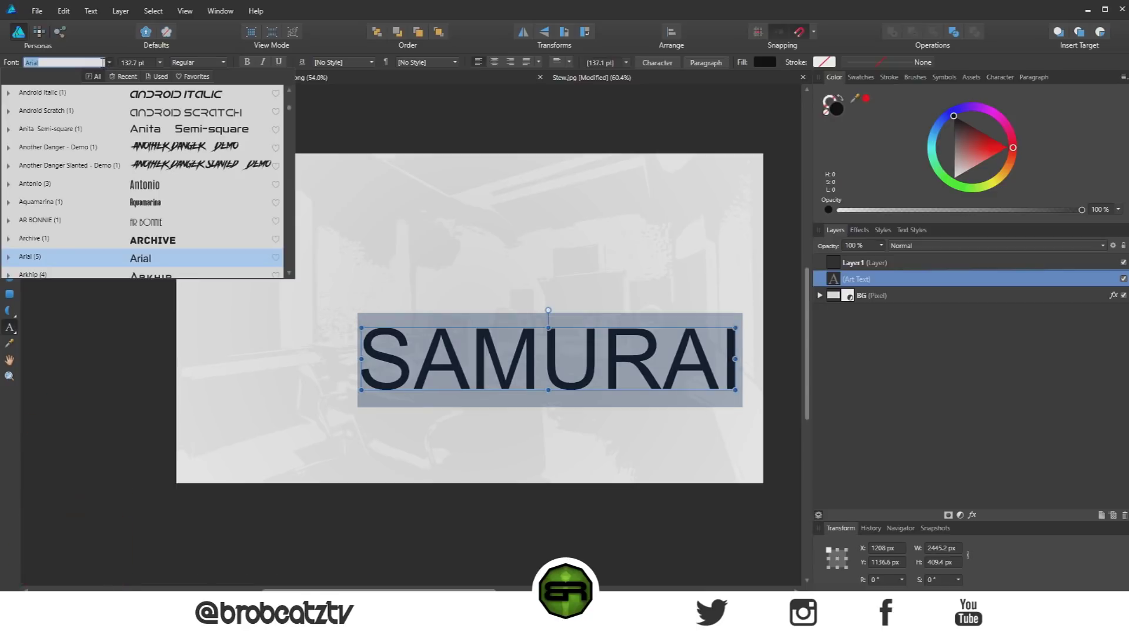
type("brush")
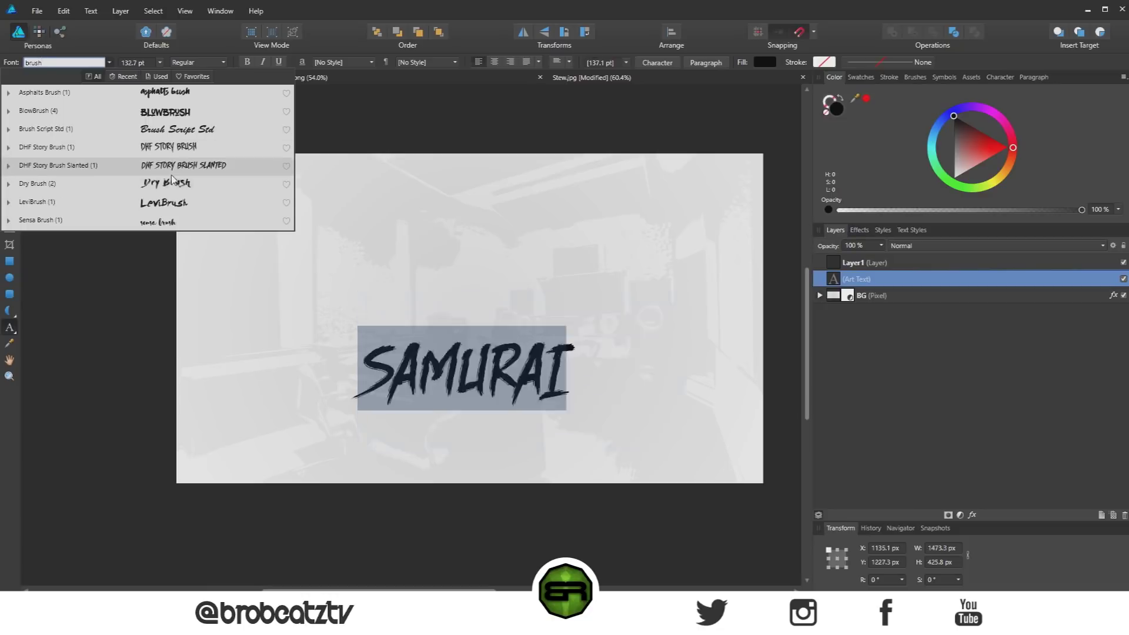
left_click(173, 170)
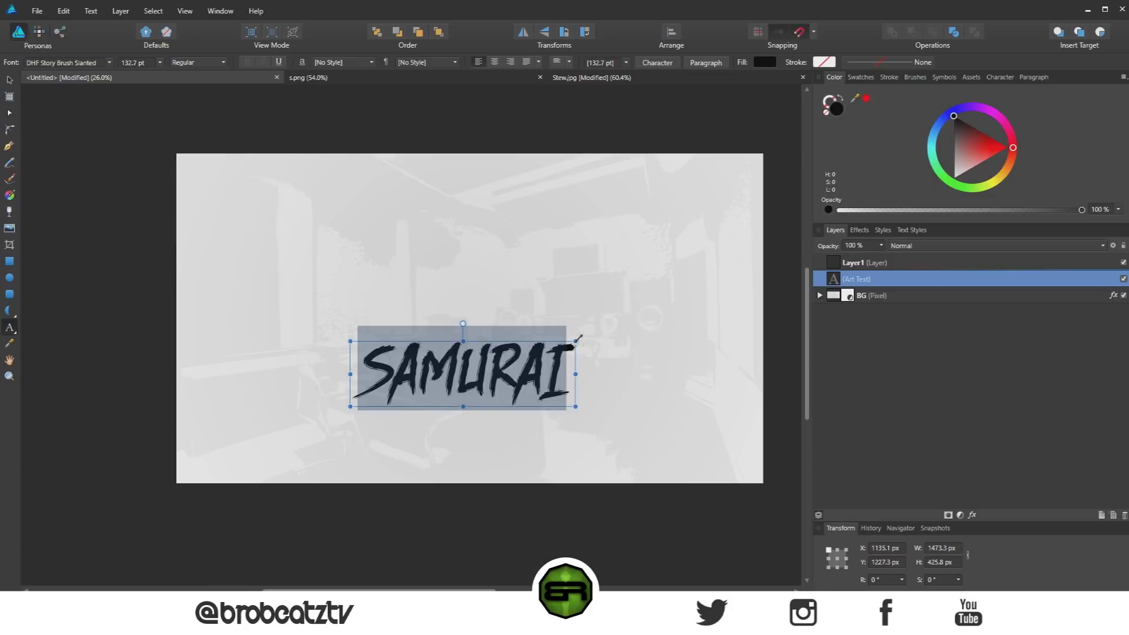
- Enlarge the SAMURAI text to about 1683 x 487 px and shift it slightly up and left
key("Escape")
left_click_drag(576, 341, 625, 323)
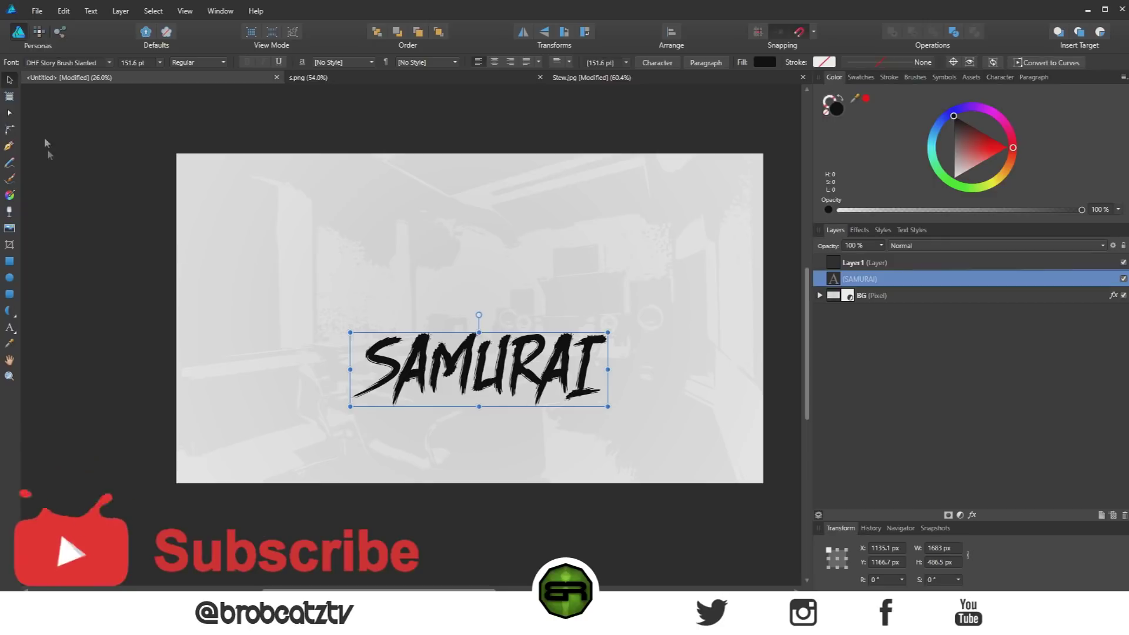
left_click_drag(445, 369, 435, 347)
left_click(429, 290)
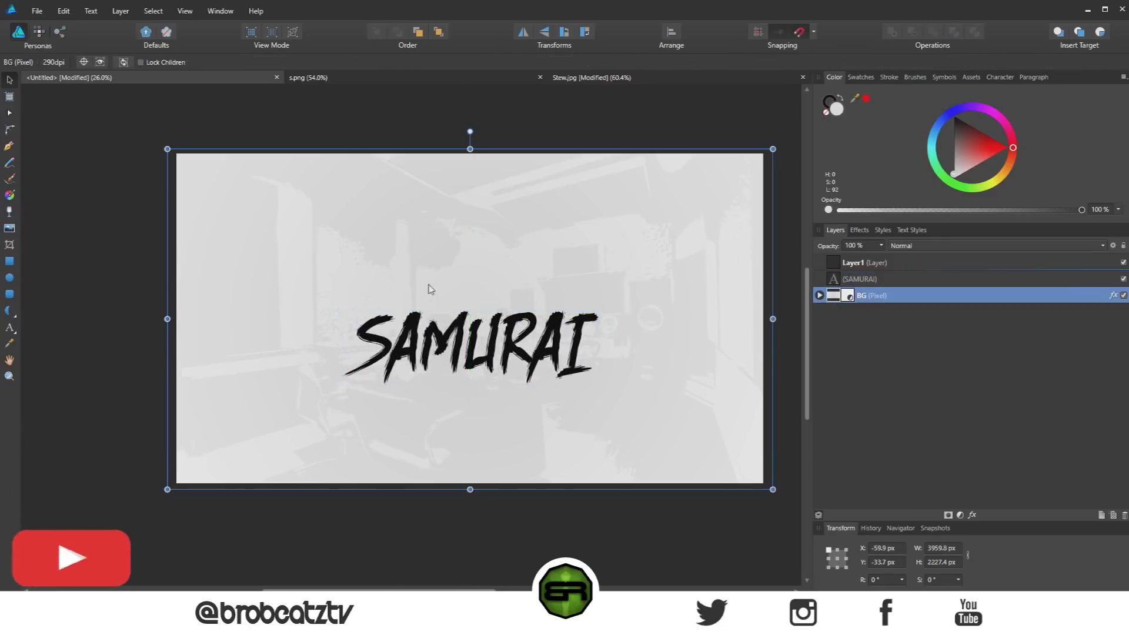
- Add the artistic text "beats" at about 110 pt below SAMURAI
left_click(9, 327)
left_click_drag(394, 391, 445, 451)
type("beats")
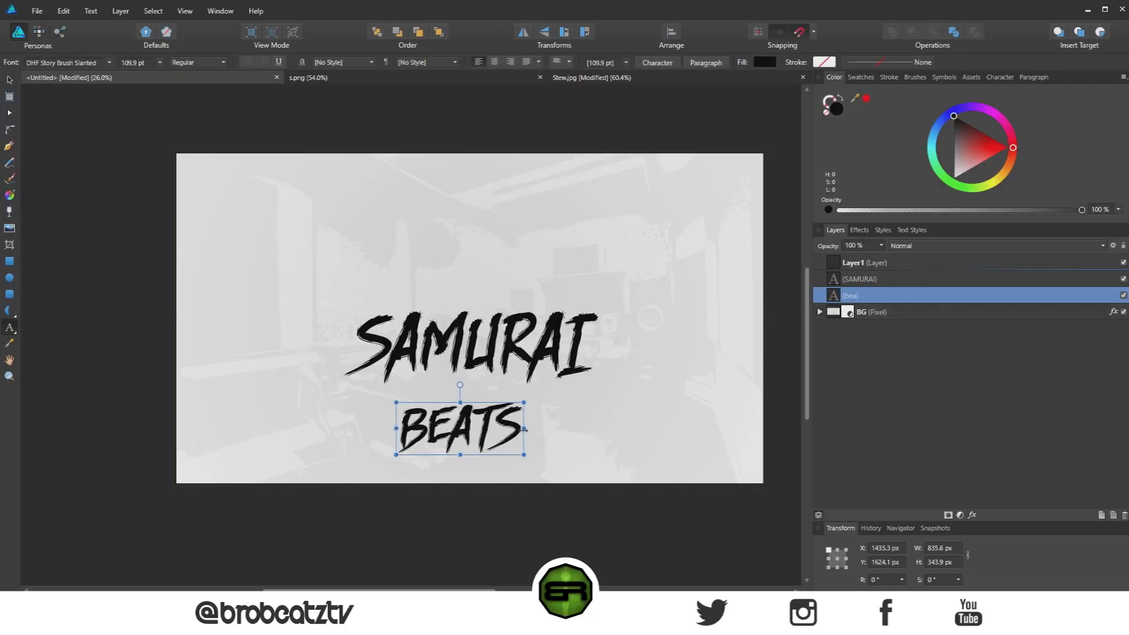
- Set the "beats" text in the Dekar Light font and retype it in capitals as BEATS
left_click_drag(518, 431, 294, 205)
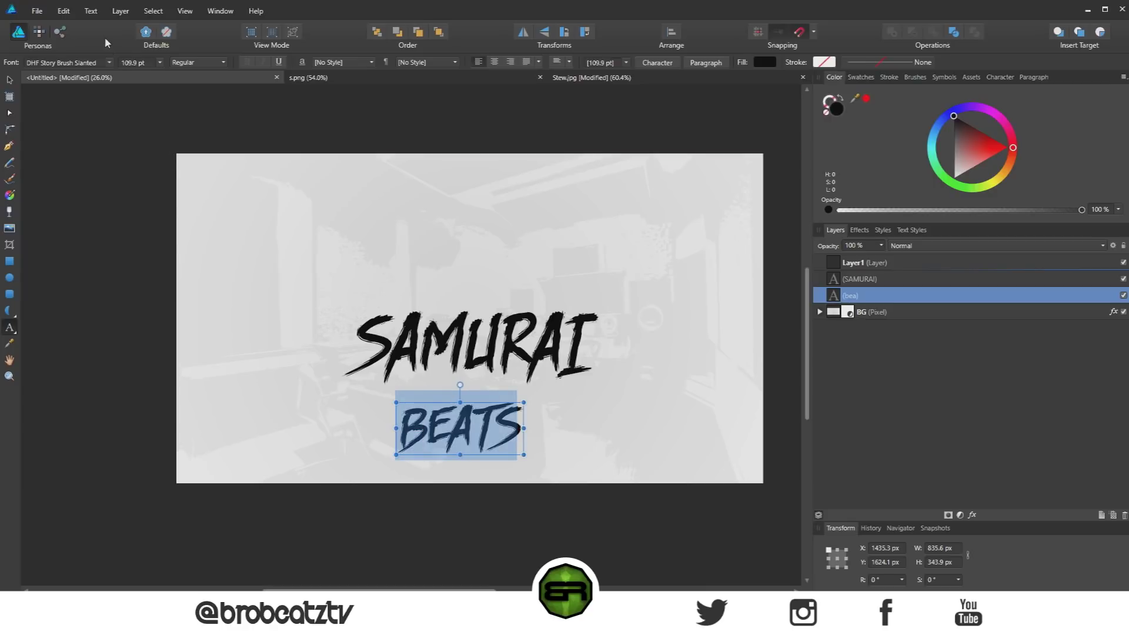
left_click(109, 63)
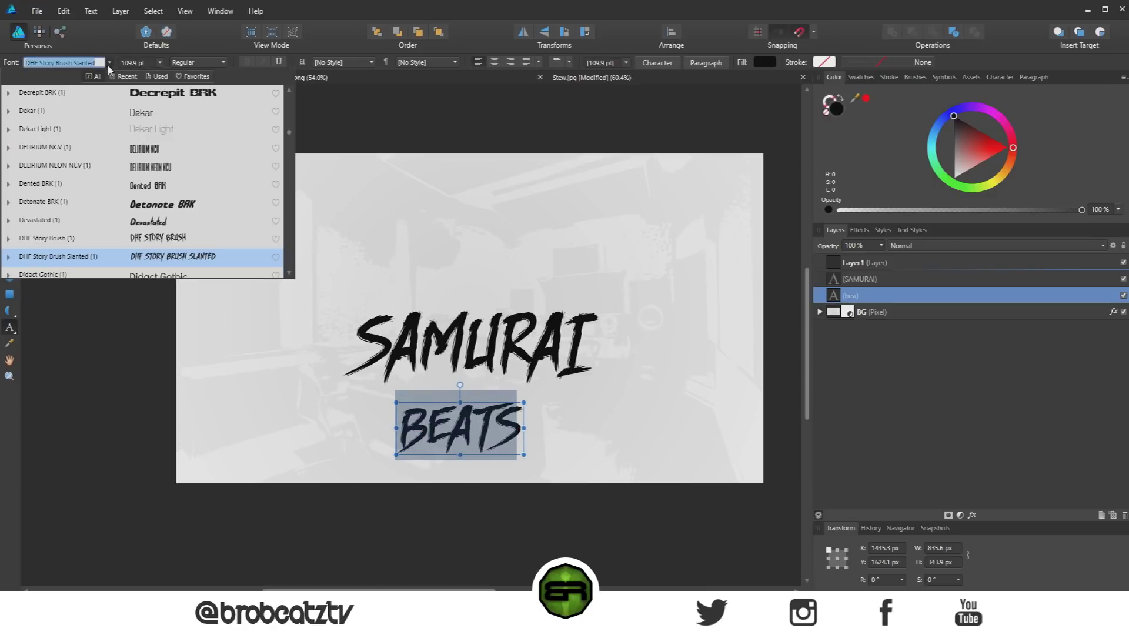
left_click(125, 132)
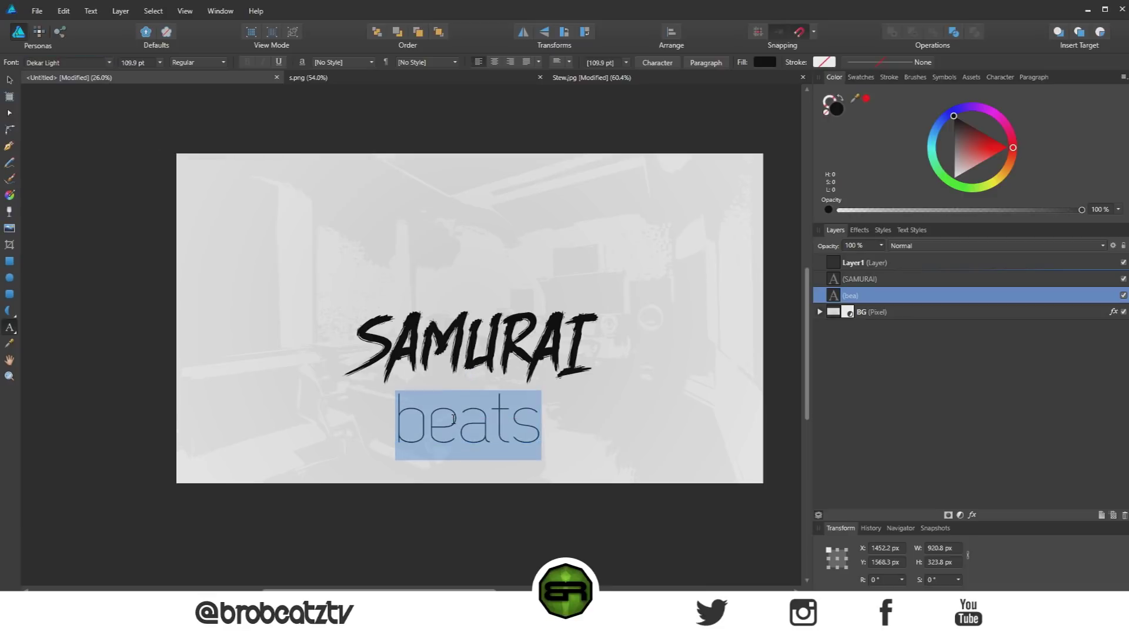
type("BEATS")
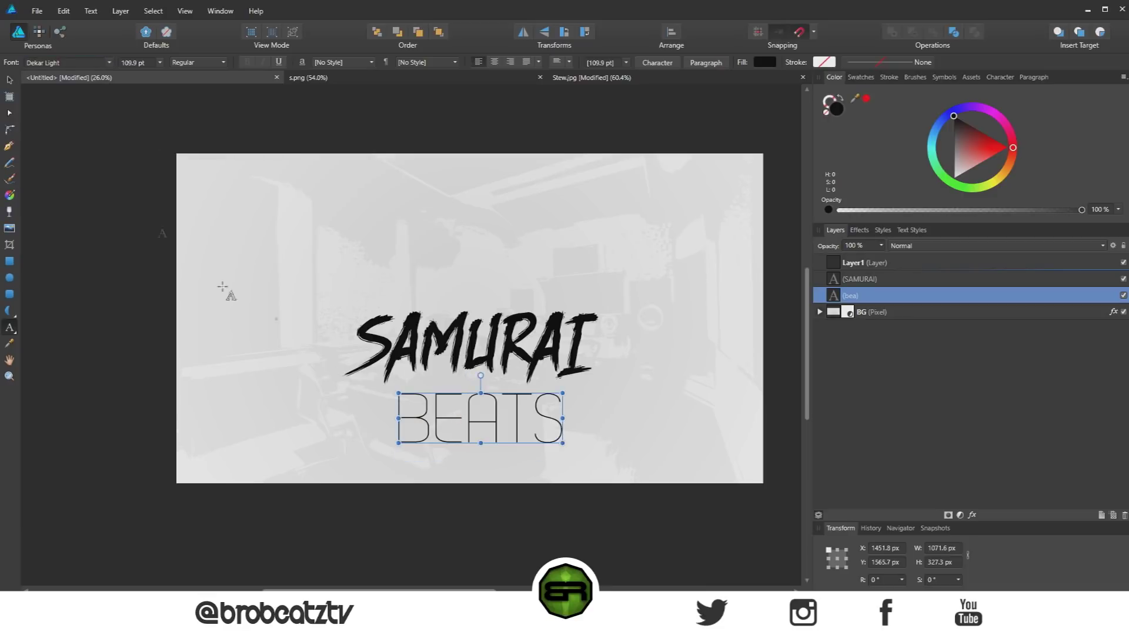
- Squash the BEATS text to about 150 px high and move it close beneath SAMURAI
left_click(9, 80)
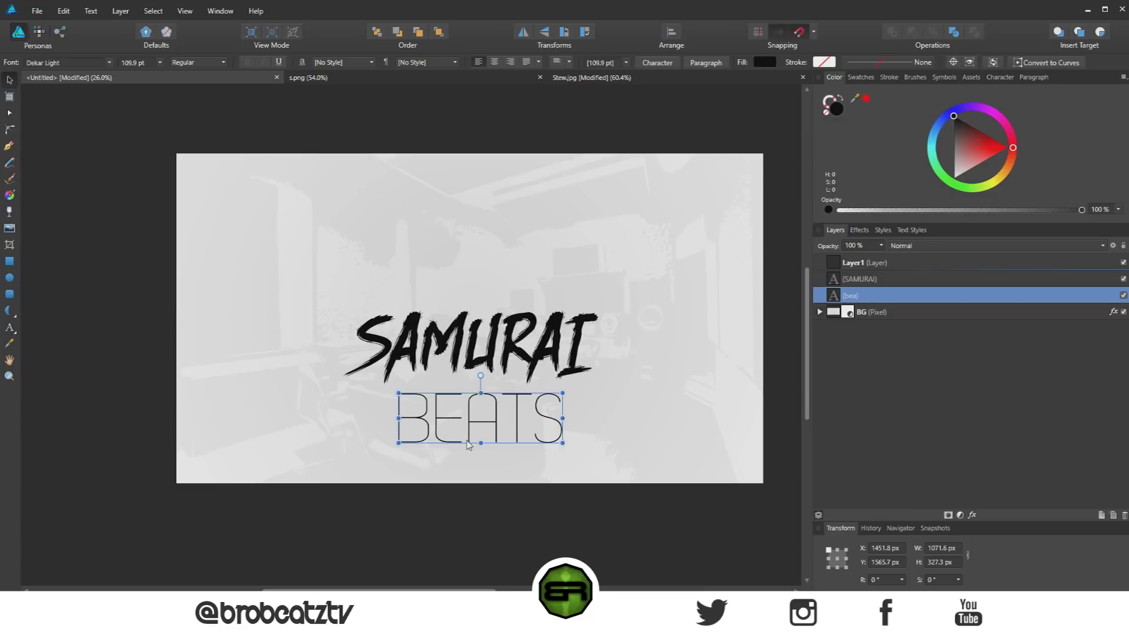
left_click_drag(481, 441, 479, 415)
left_click(243, 233)
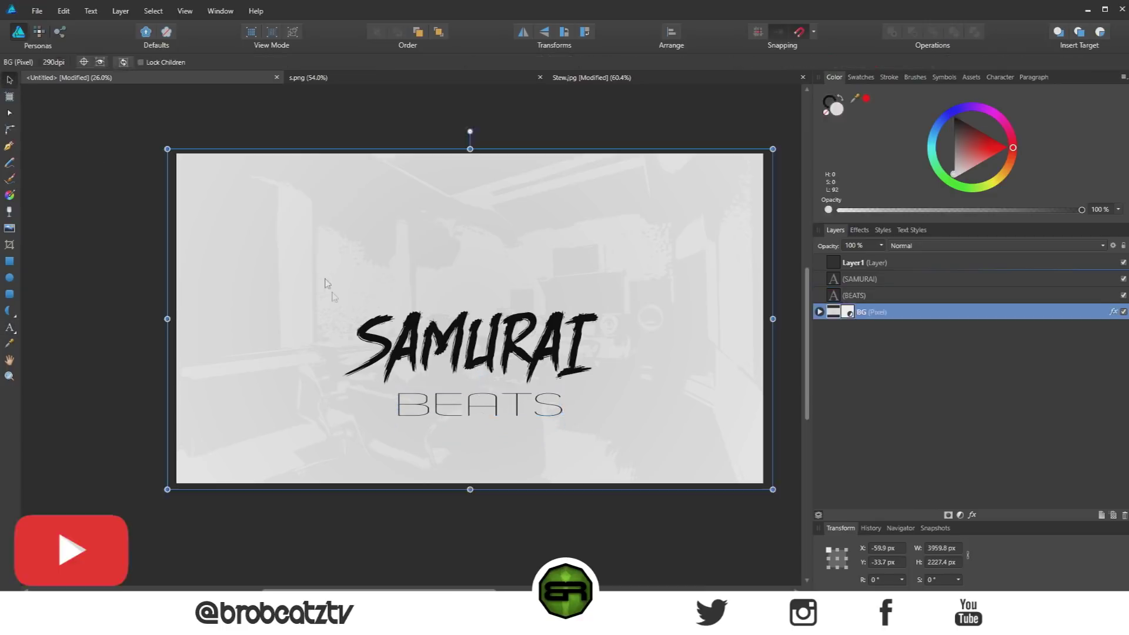
left_click(470, 411)
left_click_drag(471, 408, 460, 400)
left_click(611, 452)
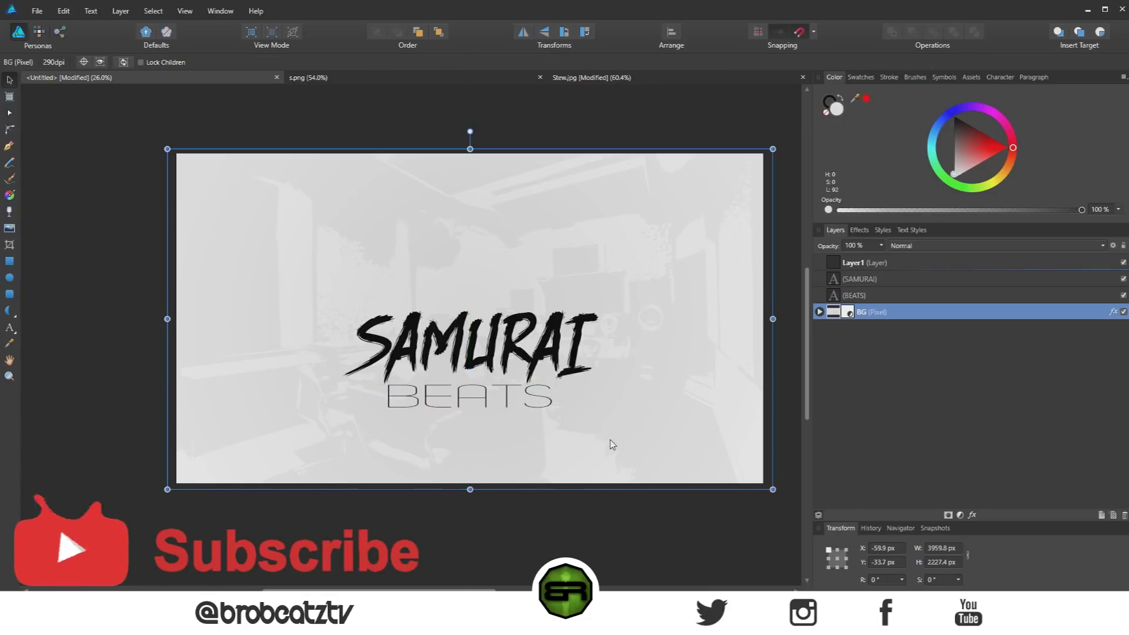
- Change the font of the BEATS text to Alien League
double_click(487, 405)
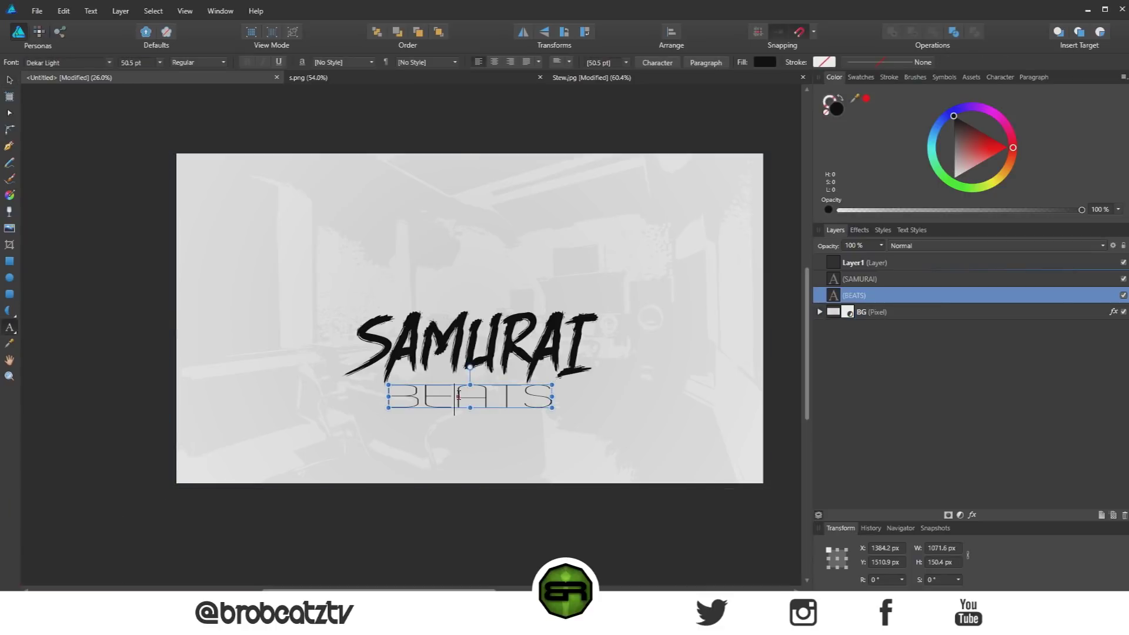
key("ctrl+a")
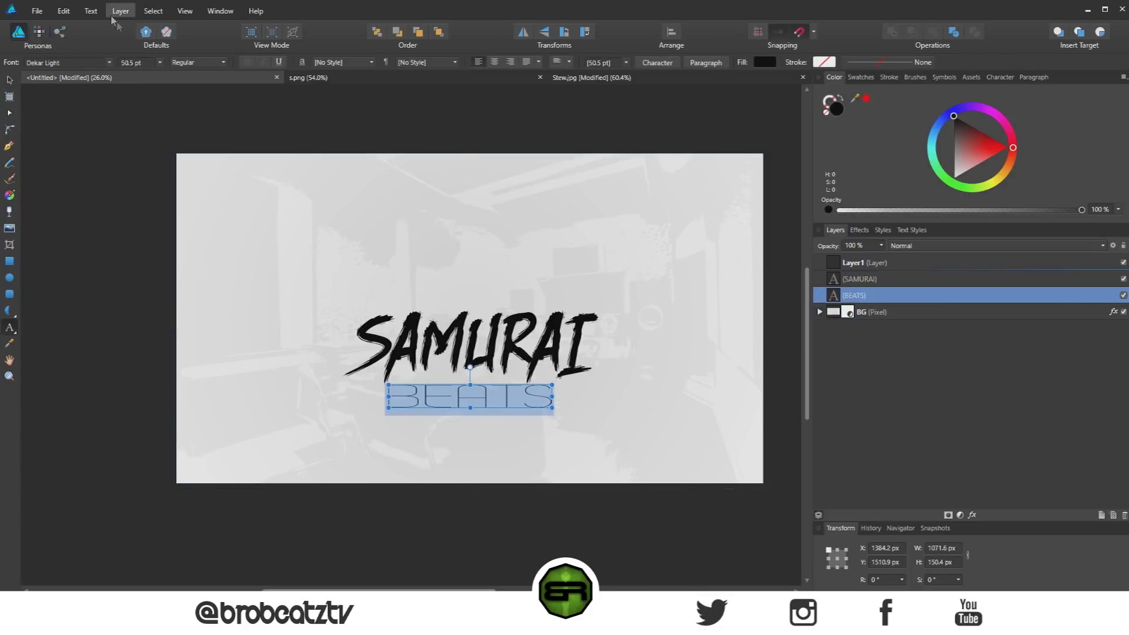
left_click(108, 61)
scroll(159, 155, "down", 3)
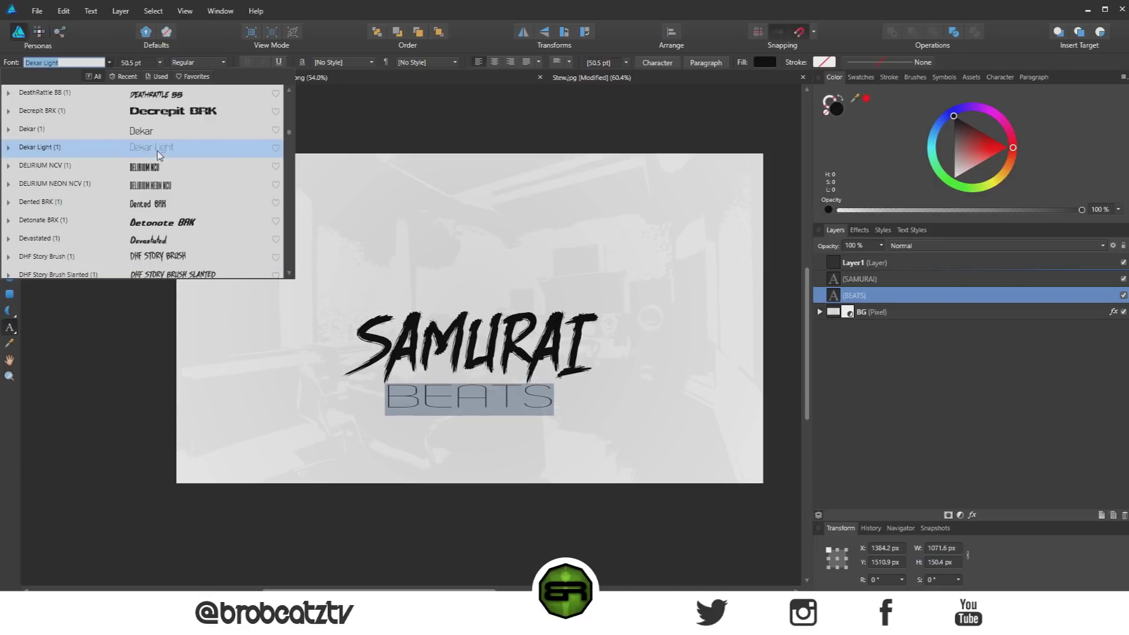
scroll(163, 176, "down", 1)
scroll(165, 183, "down", 2)
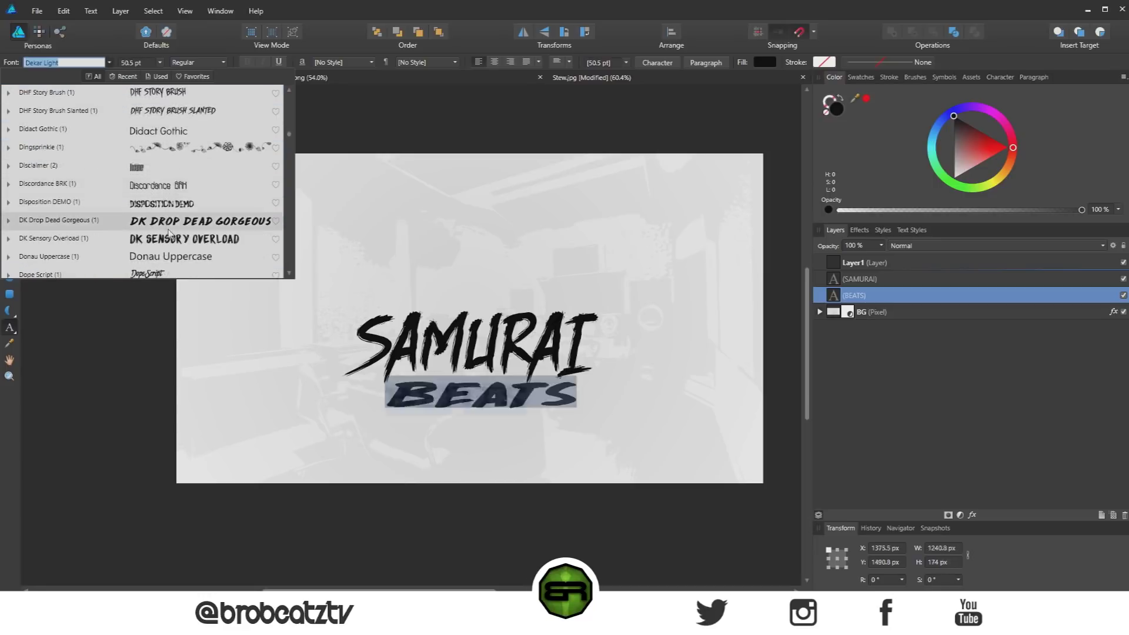
scroll(170, 234, "down", 2)
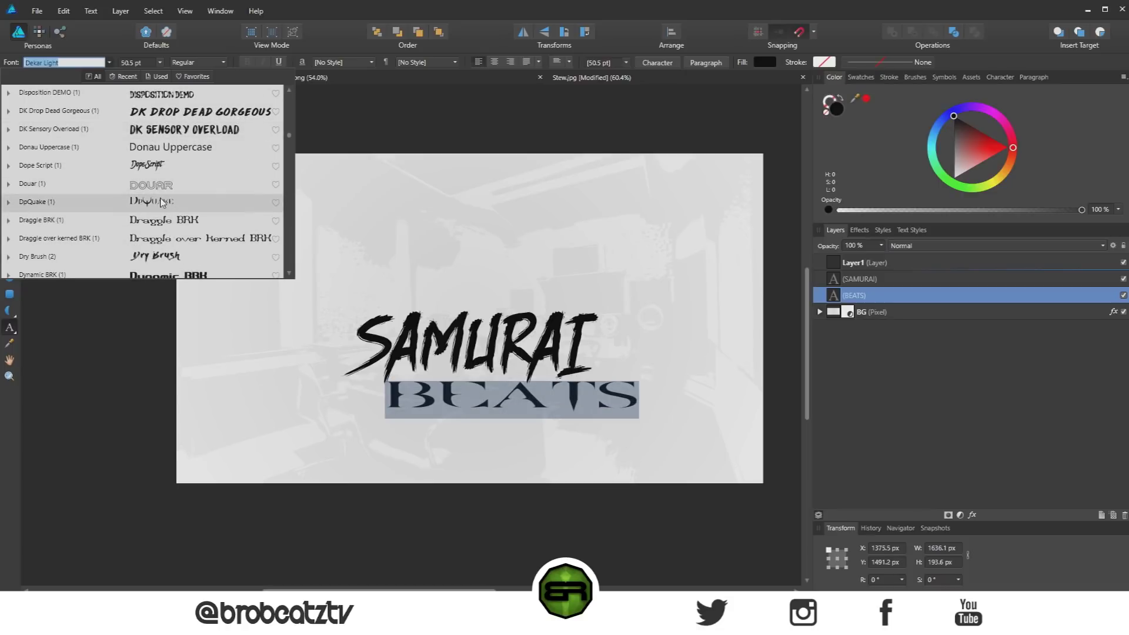
scroll(163, 250, "down", 4)
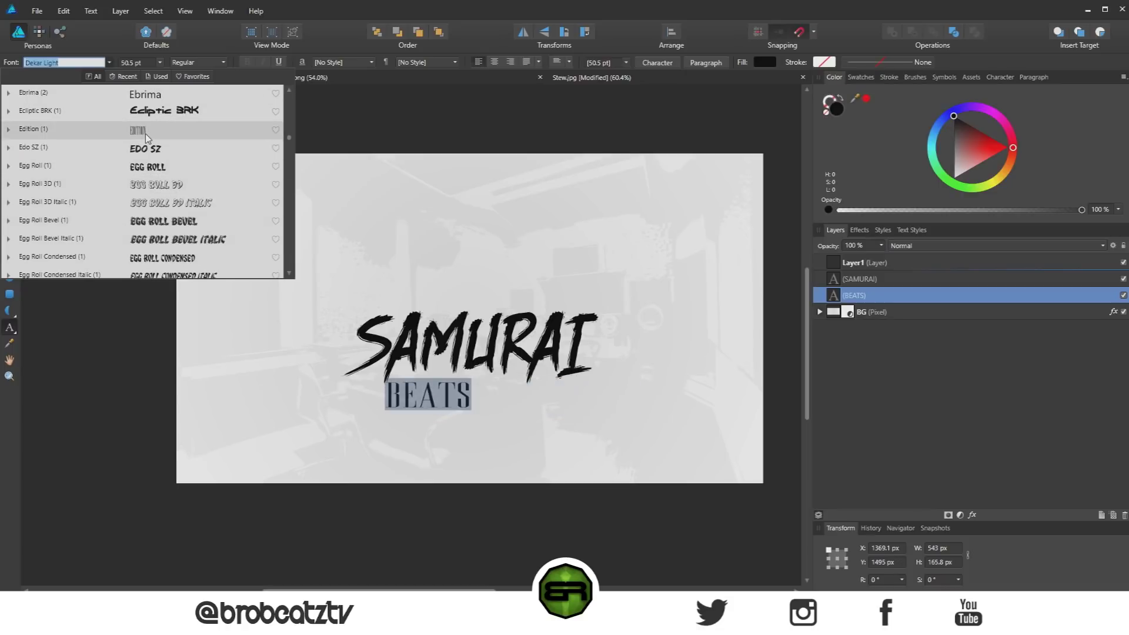
type("Al")
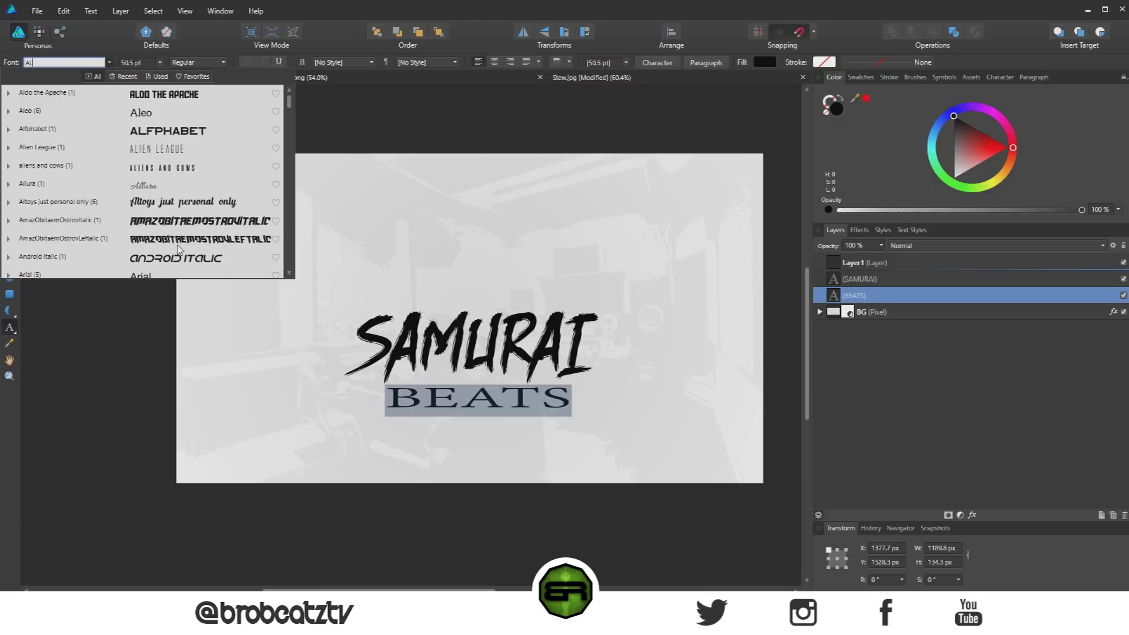
left_click(200, 154)
left_click(10, 79)
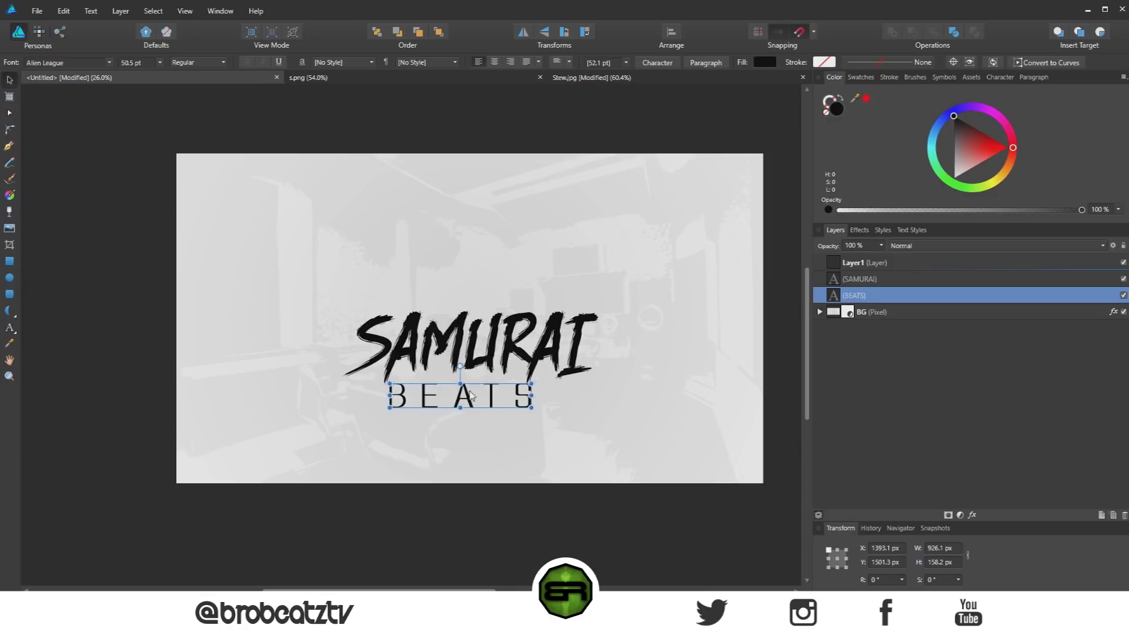
- Centre the BEATS text horizontally beneath SAMURAI and reduce its height to about 131 px
left_click_drag(479, 392, 489, 392)
left_click(604, 441)
left_click(473, 399)
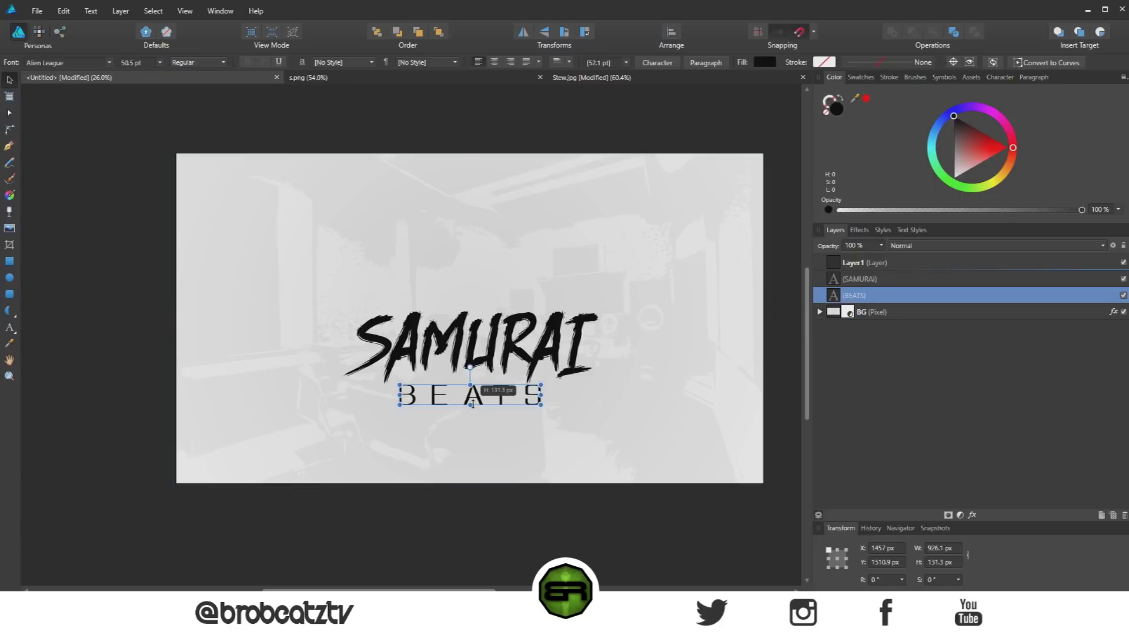
left_click(699, 361)
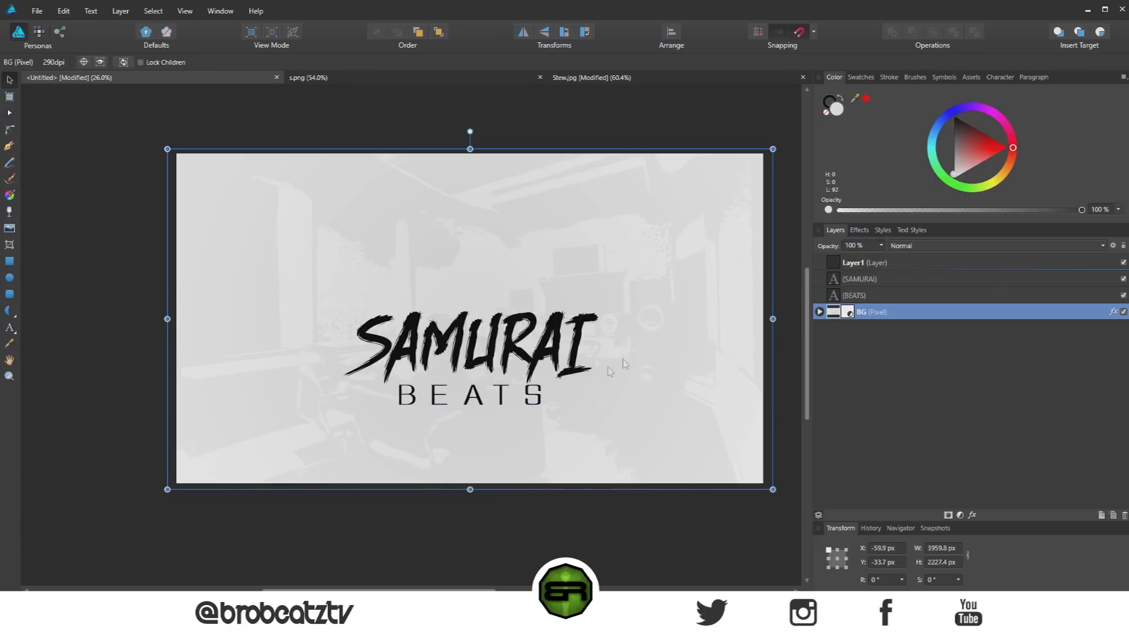
left_click_drag(505, 404, 514, 403)
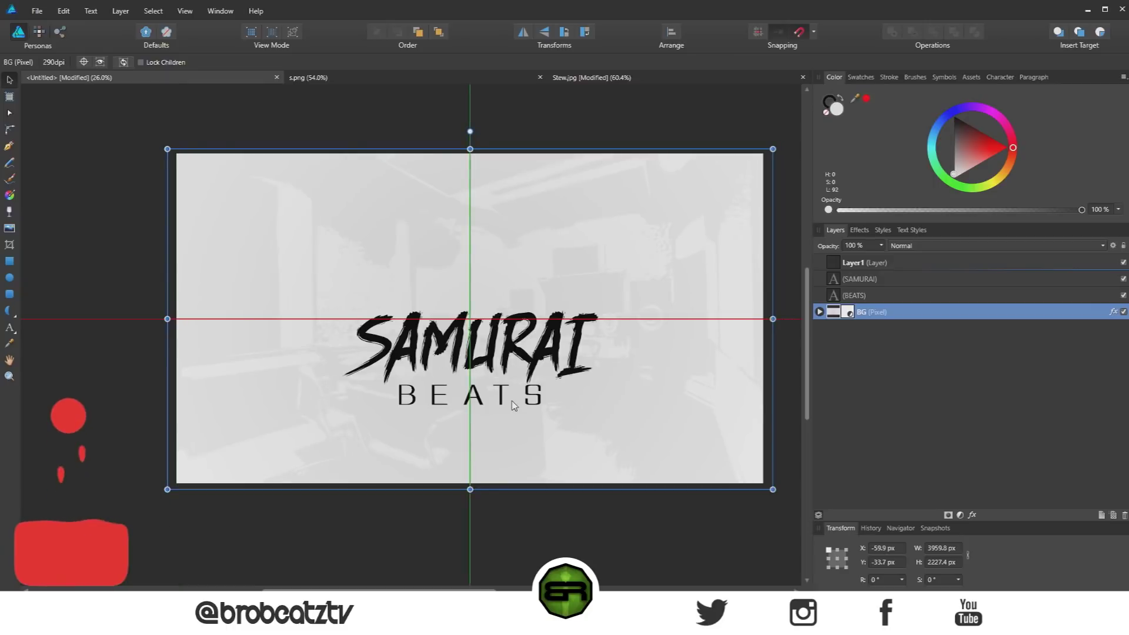
left_click(479, 399)
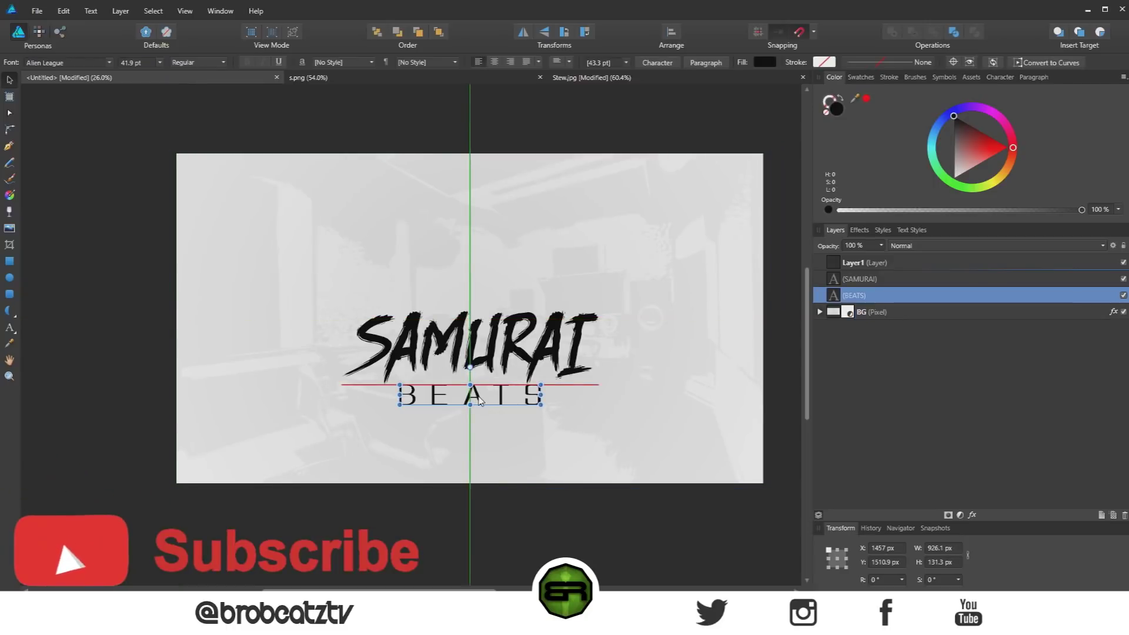
left_click(641, 261)
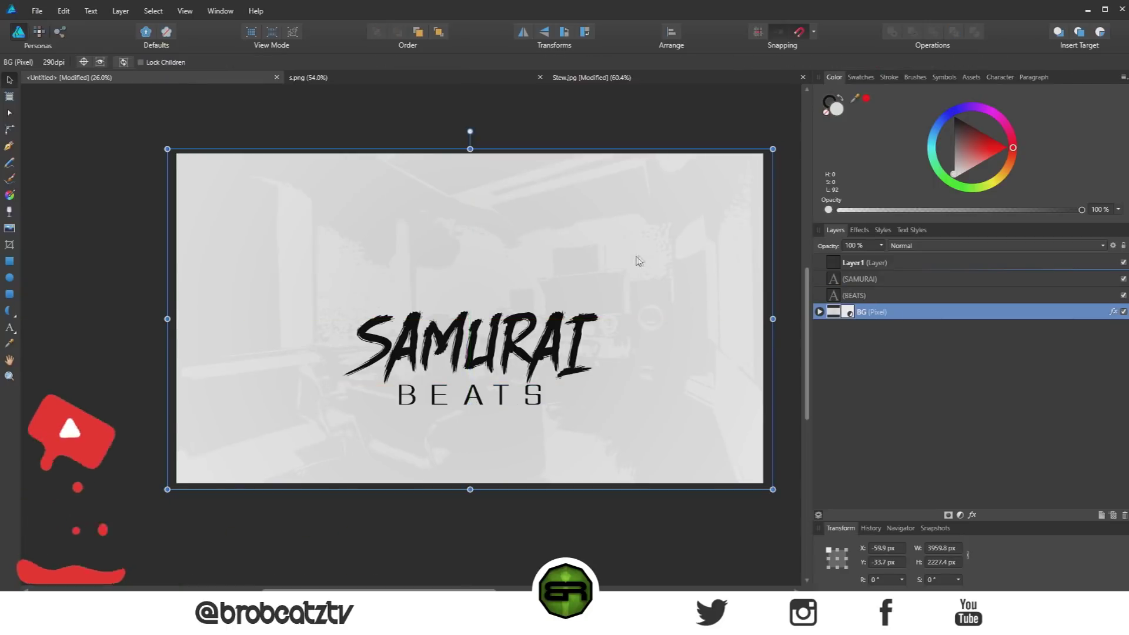
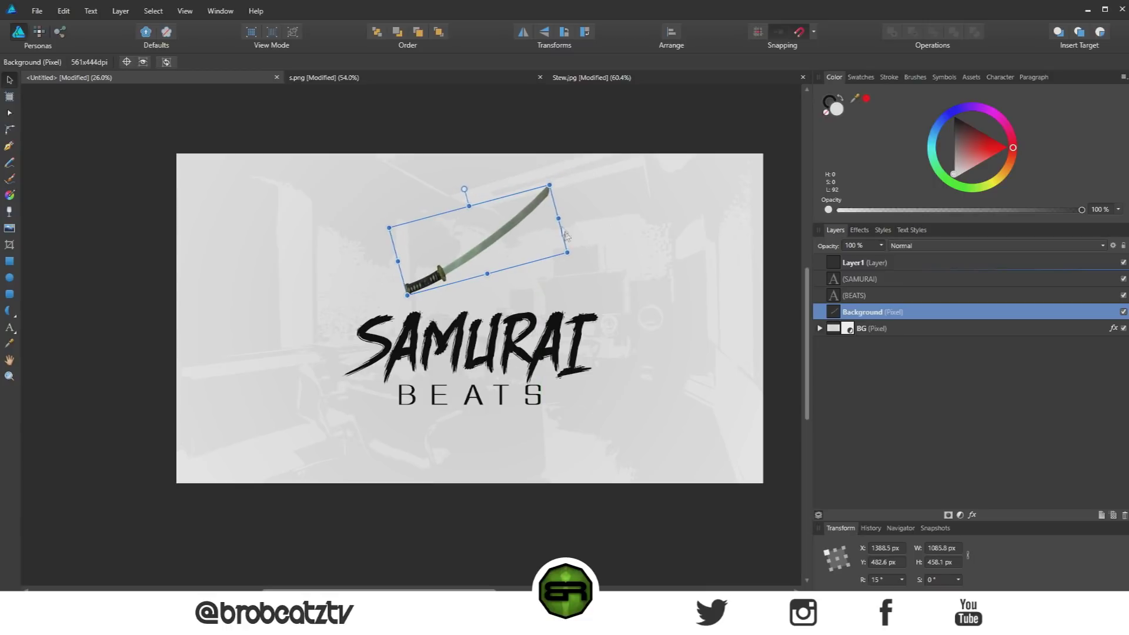
- Rename the sword image's layer from Background to Sword
left_click(640, 216)
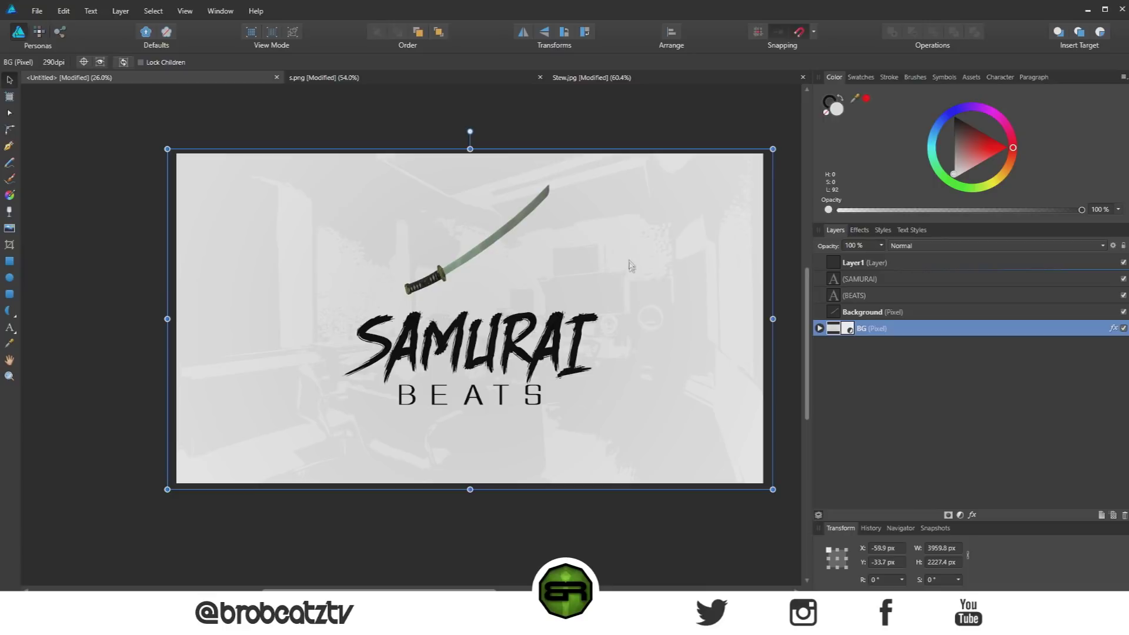
left_click(876, 314)
double_click(871, 312)
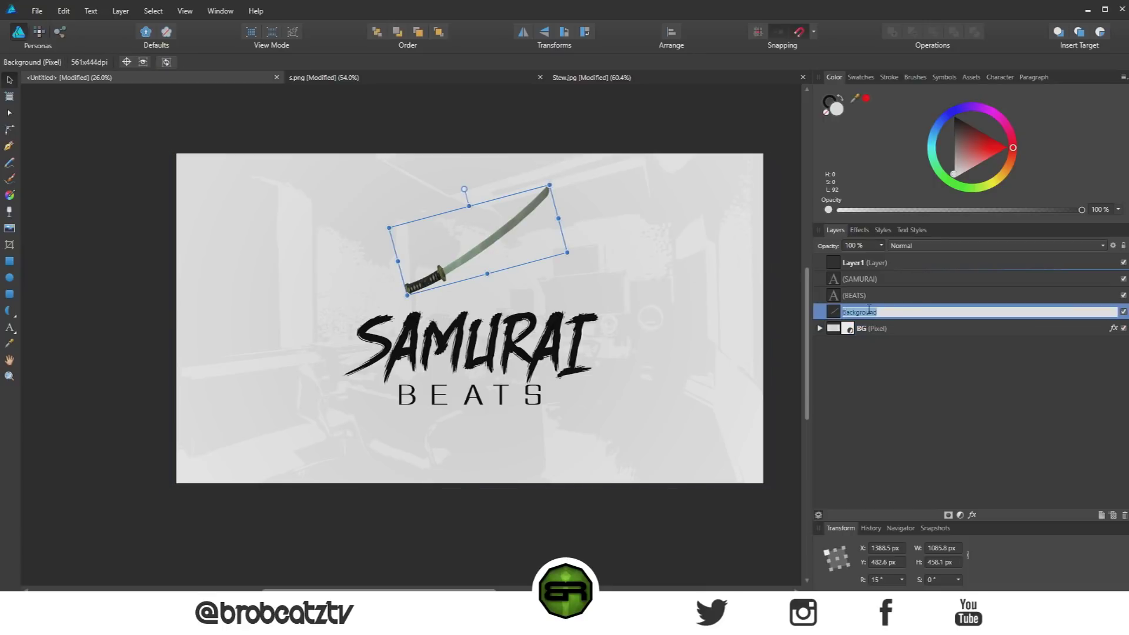
type("Sword")
key("Return")
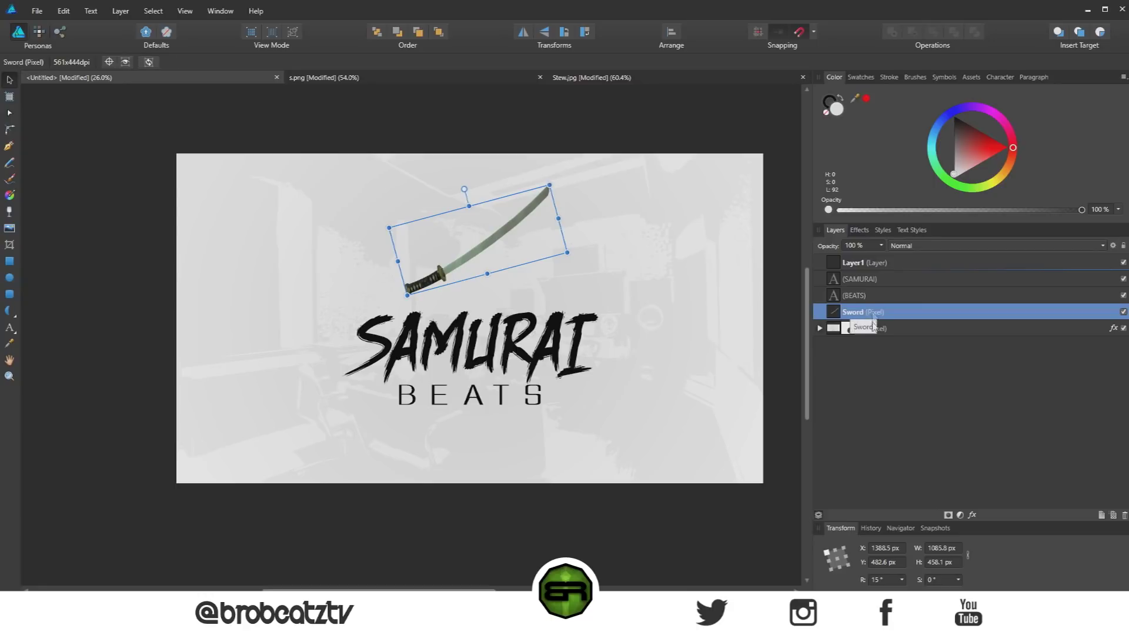
- Duplicate the Sword layer and flip the copy horizontally so the two swords cross
key("ctrl+j")
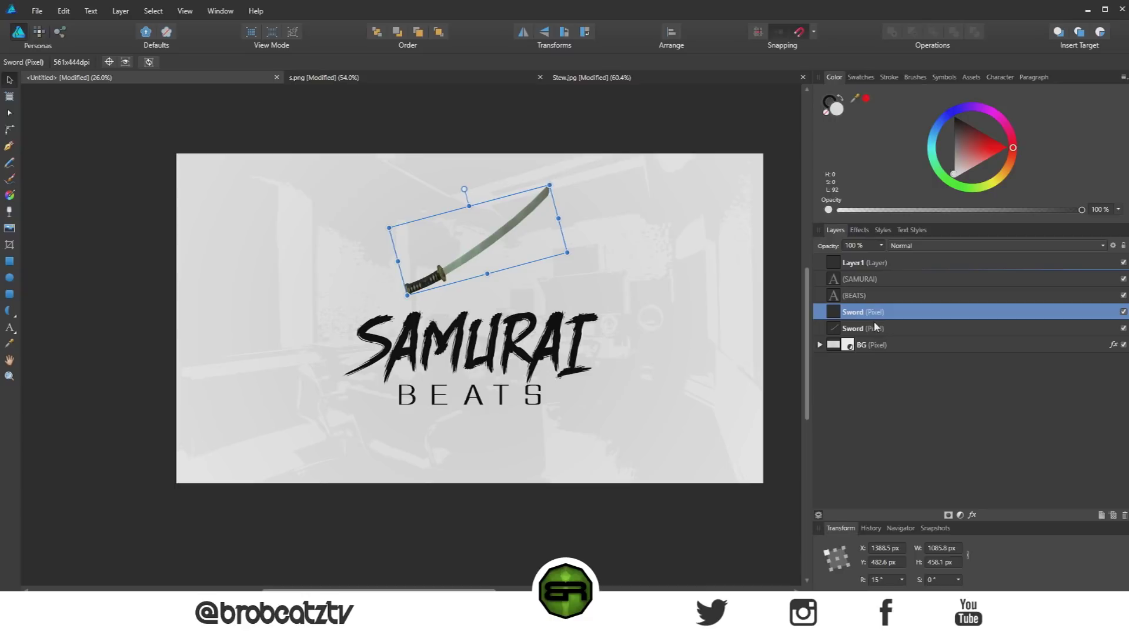
left_click(522, 34)
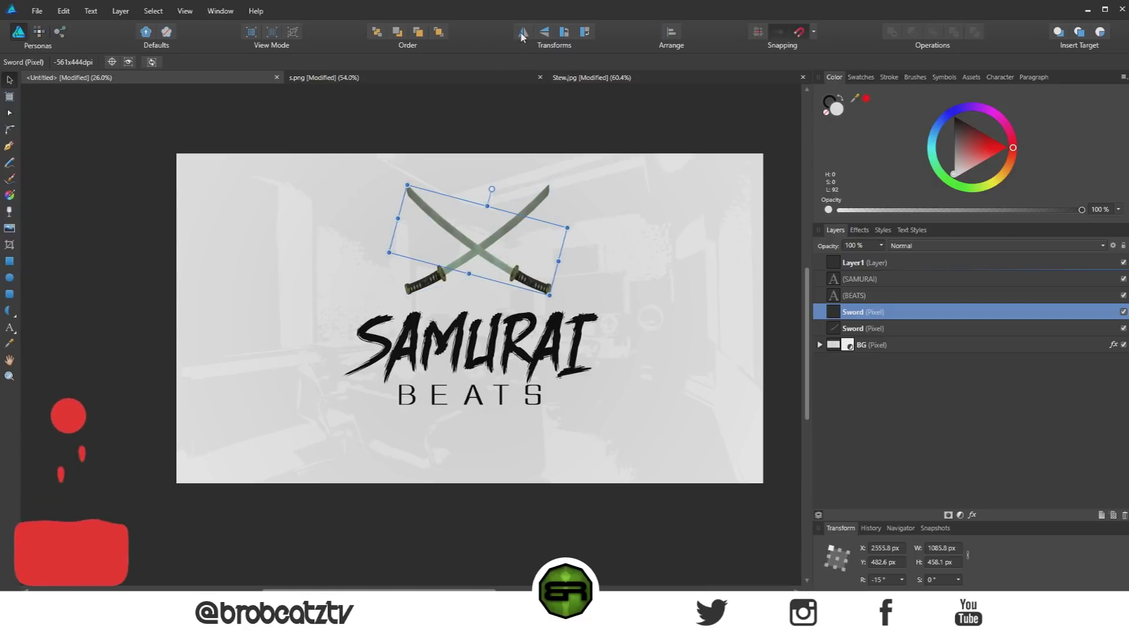
left_click(331, 265)
left_click(890, 318)
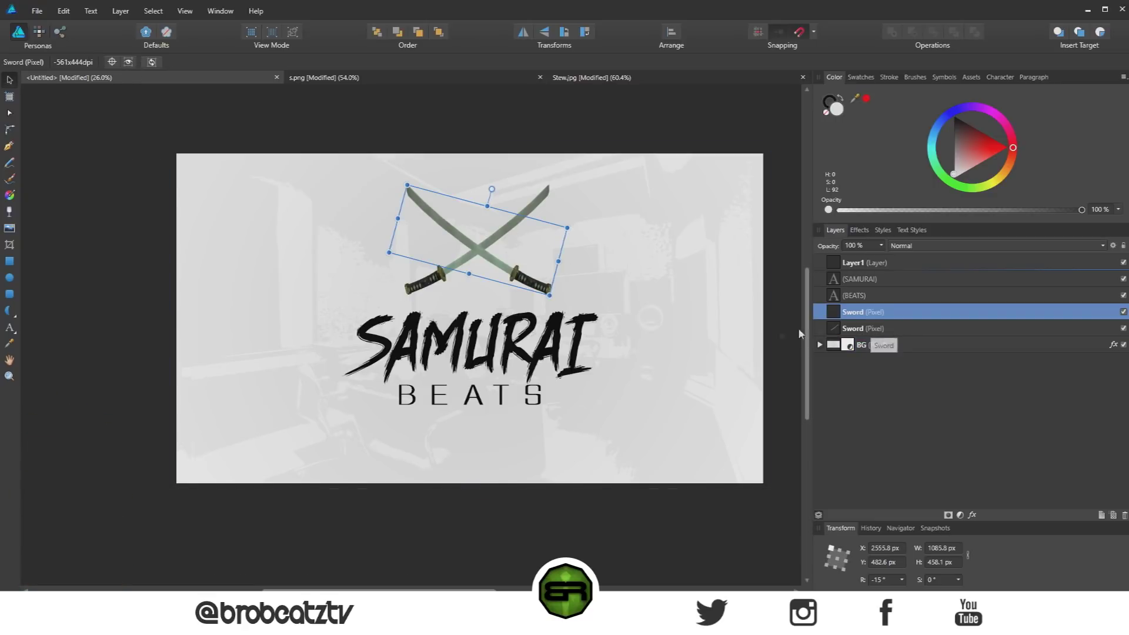
- Shift both swords about 52 px left so the crossed pair is centred on the canvas with matching edges
left_click(902, 333)
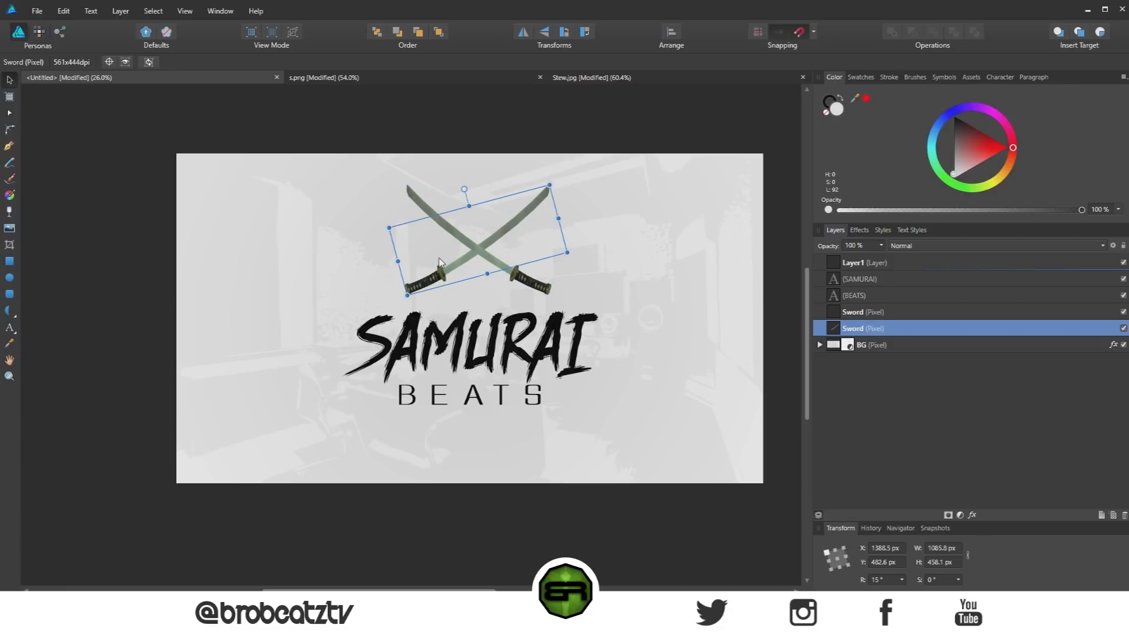
left_click_drag(450, 266, 445, 267)
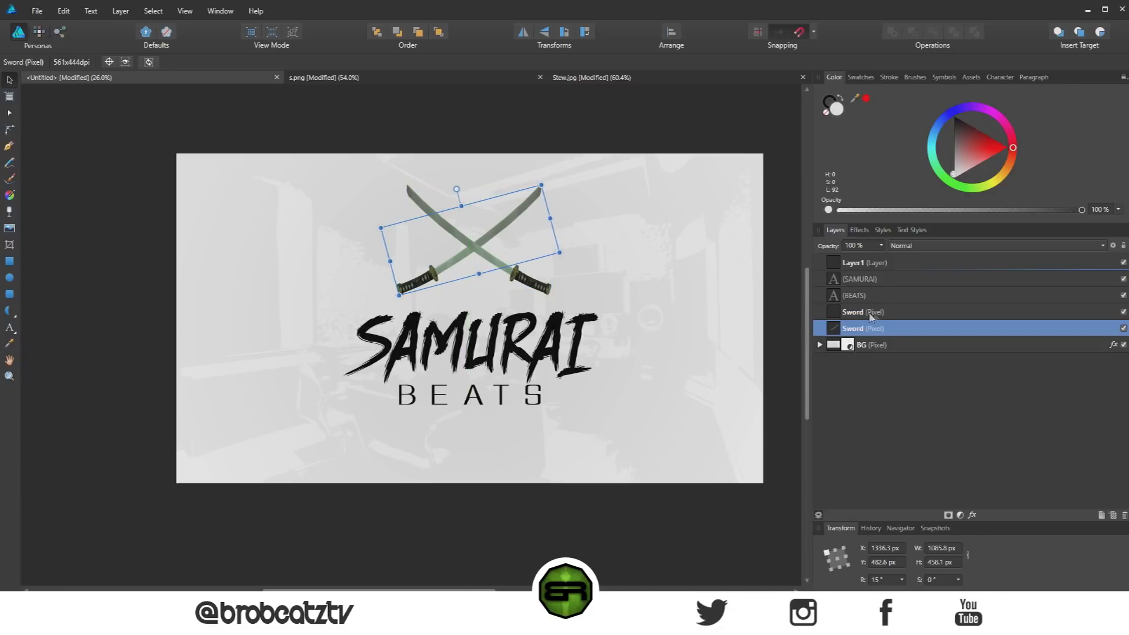
left_click(549, 288)
left_click_drag(532, 271, 522, 270)
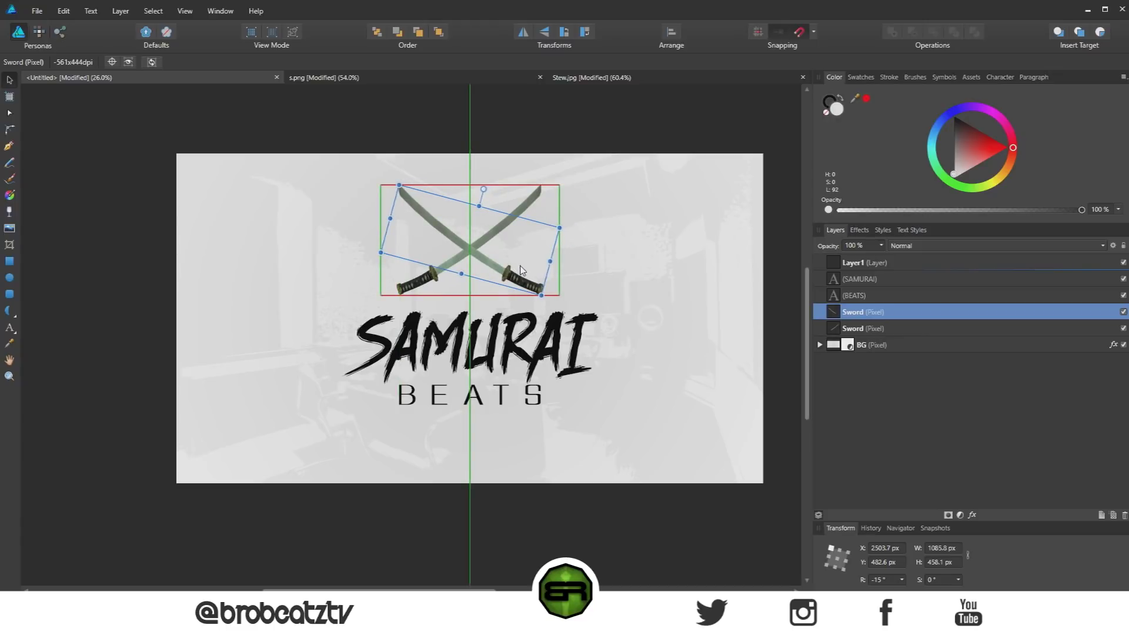
left_click_drag(520, 271, 534, 249)
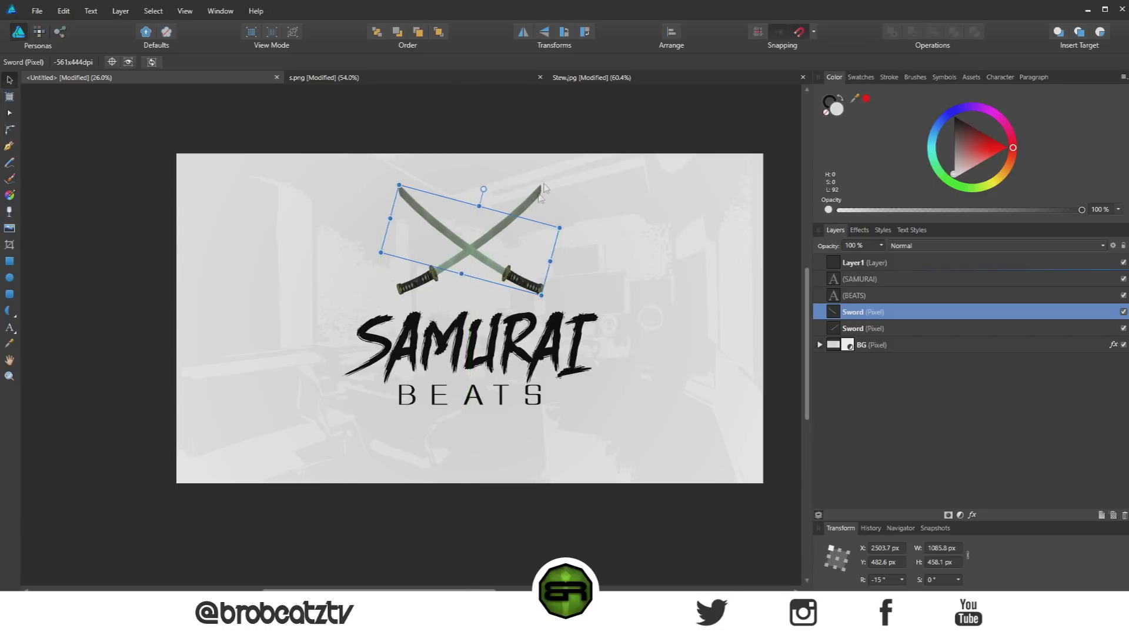
left_click(669, 419)
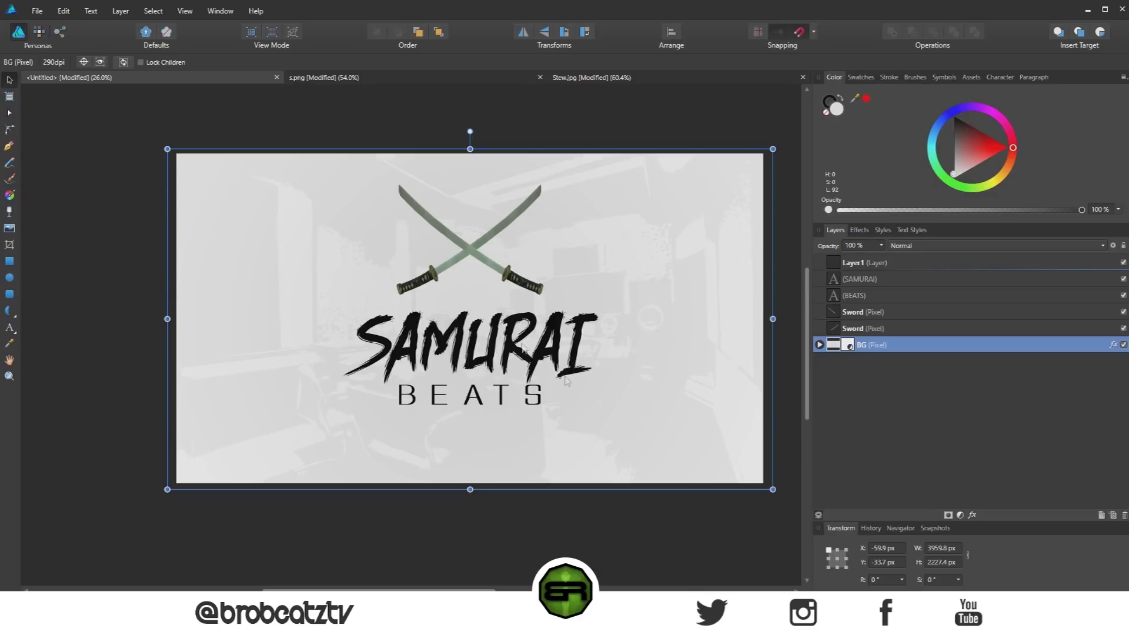
- Nudge the SAMURAI text about 29 px left, to X 1049.5 px, to balance it visually beneath the crossed swords
left_click(905, 282)
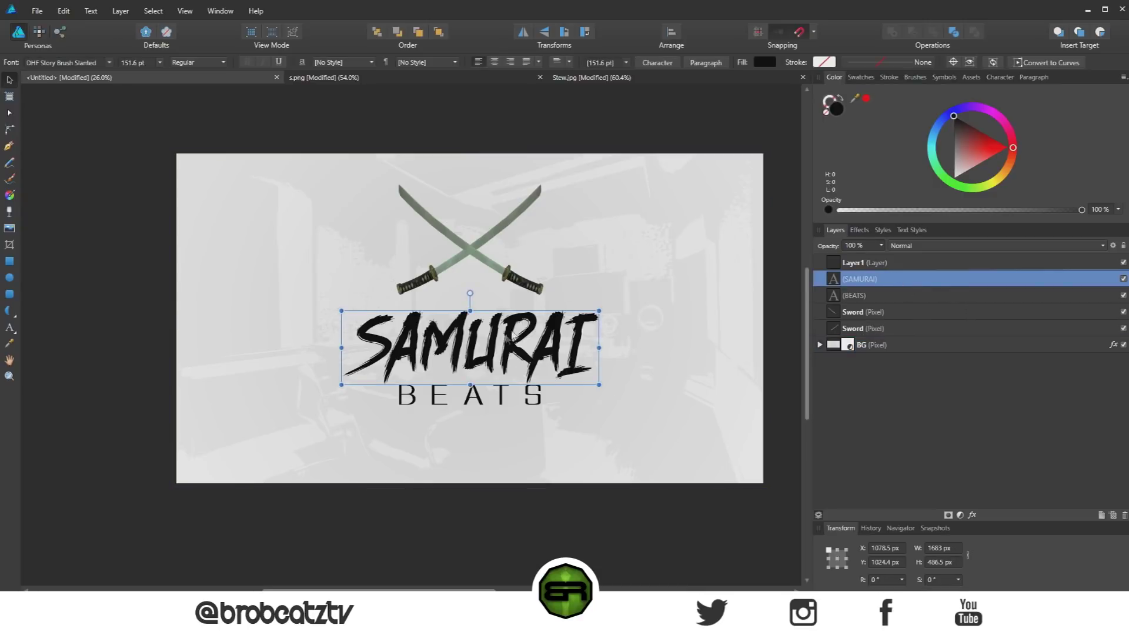
left_click_drag(529, 342, 530, 343)
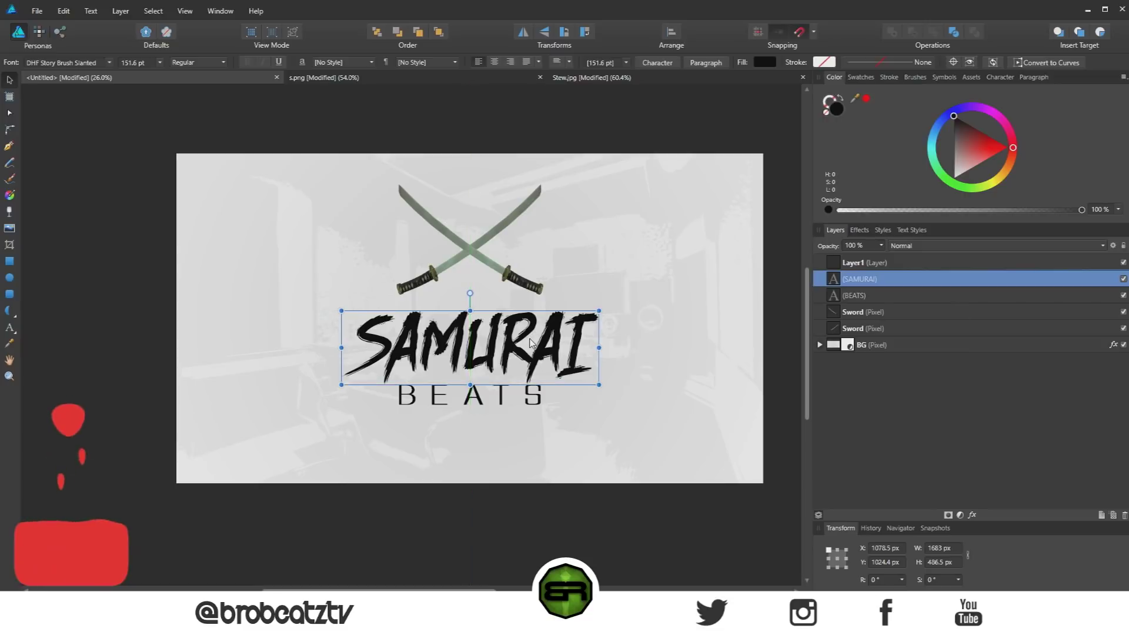
key("shift+Left")
key("shift+Left")
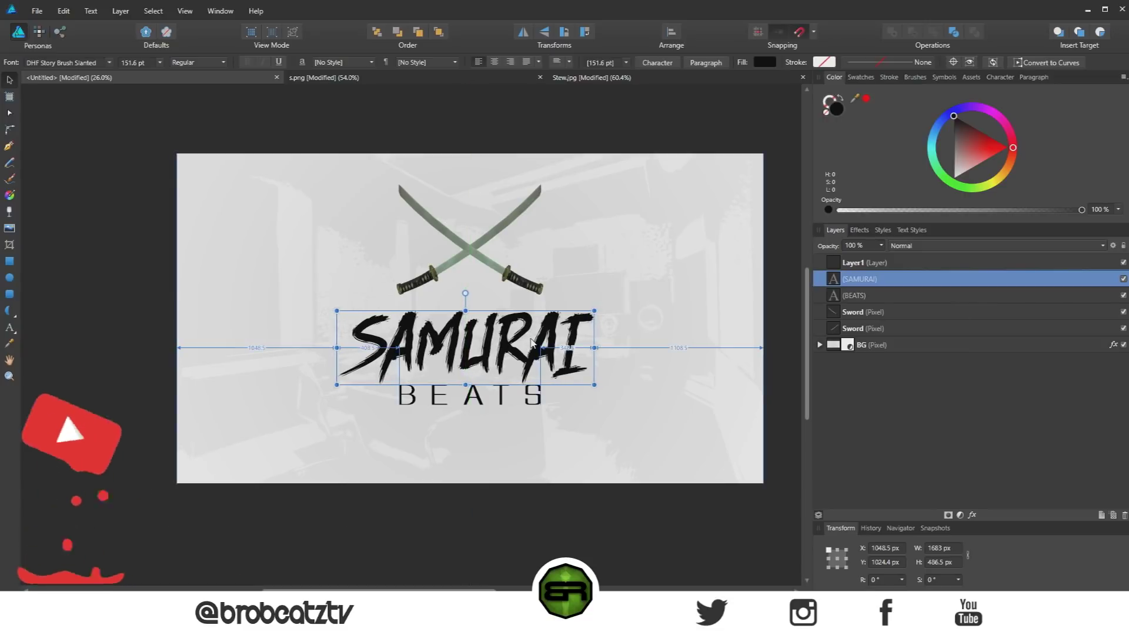
left_click(651, 327)
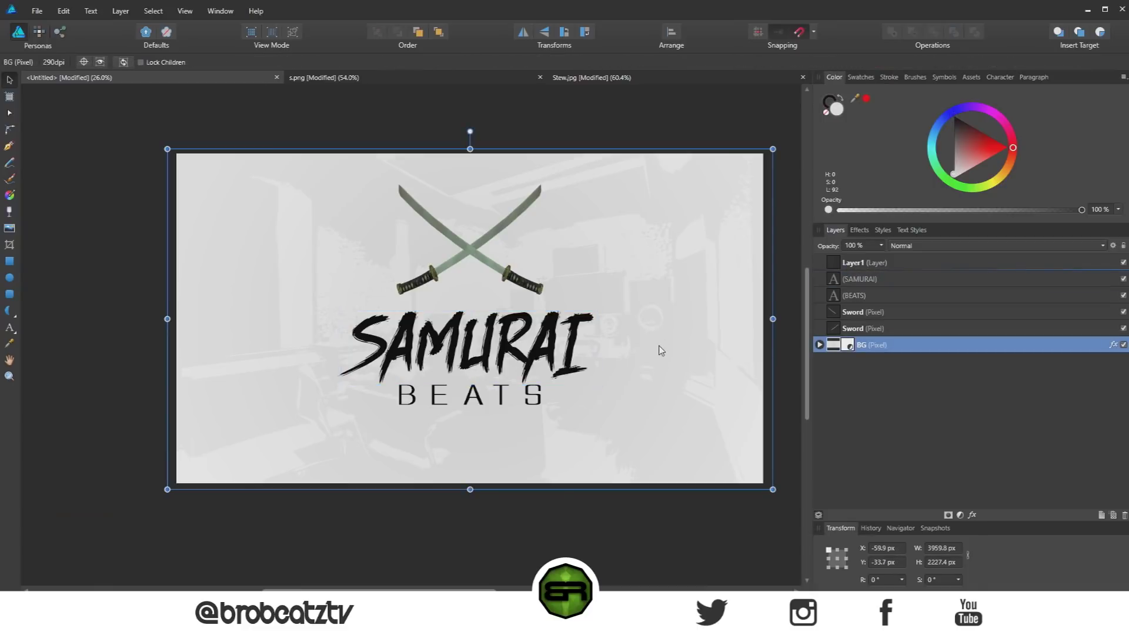
left_click(568, 331)
left_click_drag(568, 330, 569, 331)
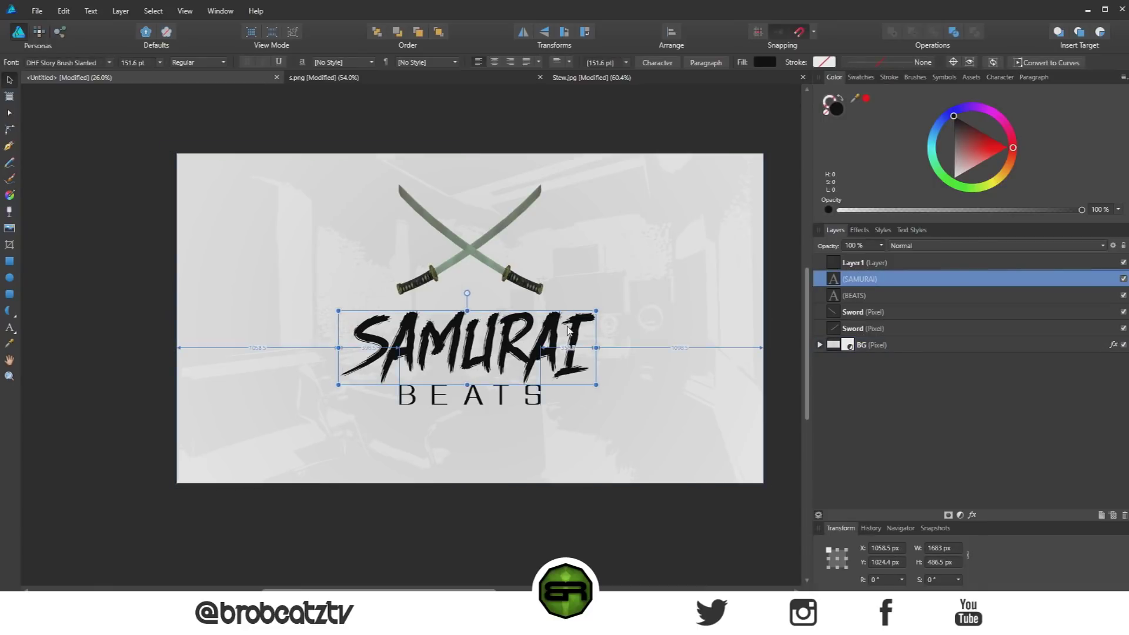
left_click(647, 302)
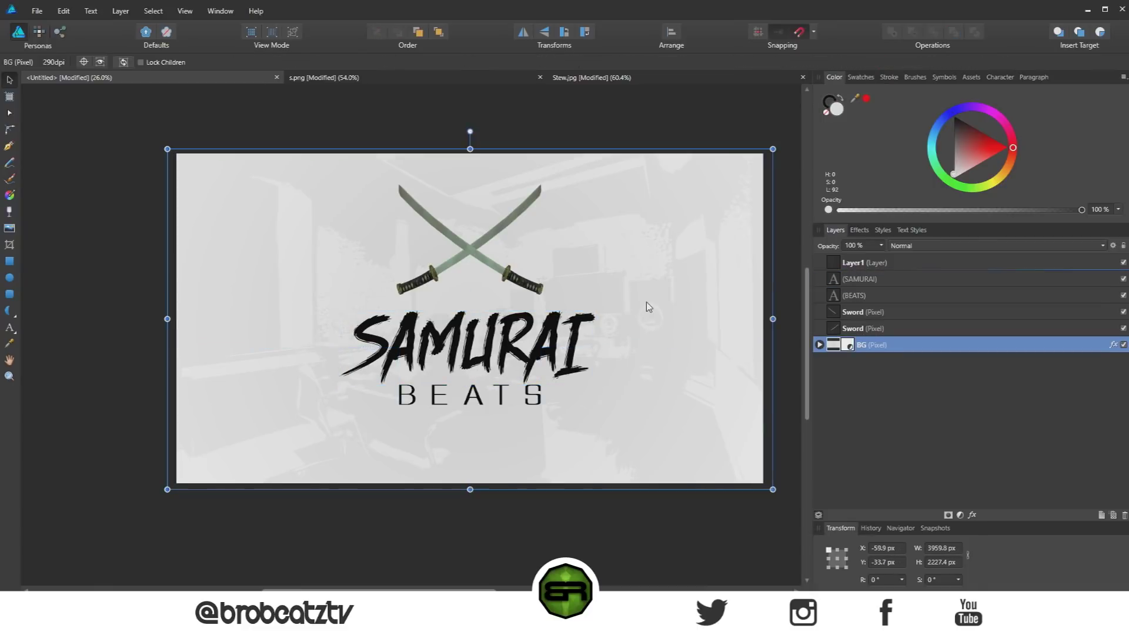
left_click(554, 333)
left_click_drag(553, 333, 551, 333)
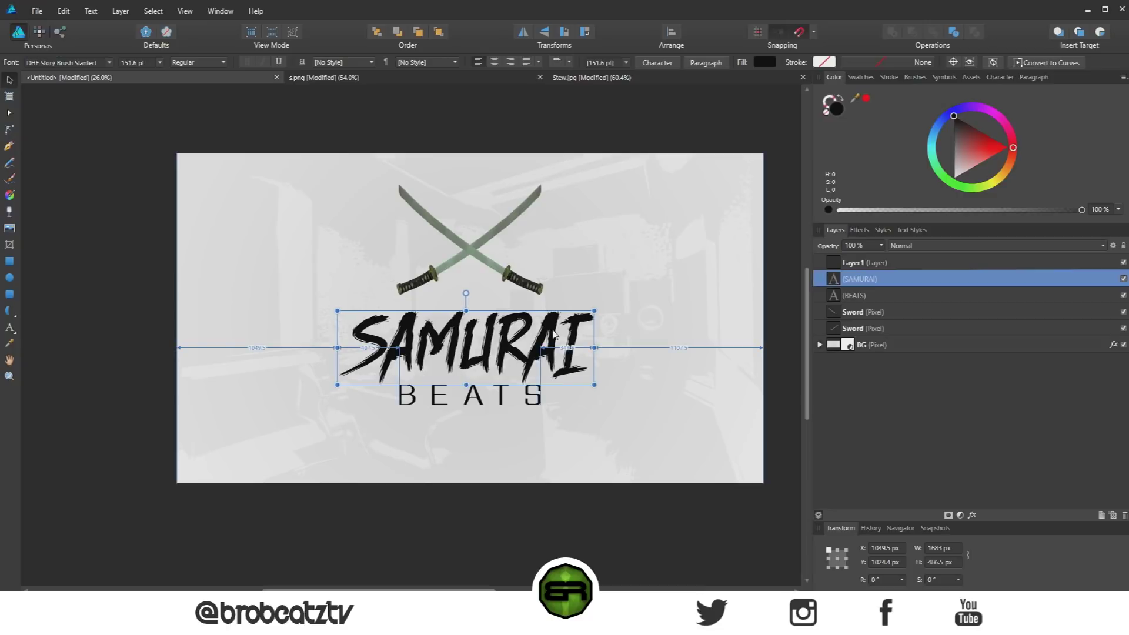
left_click(625, 284)
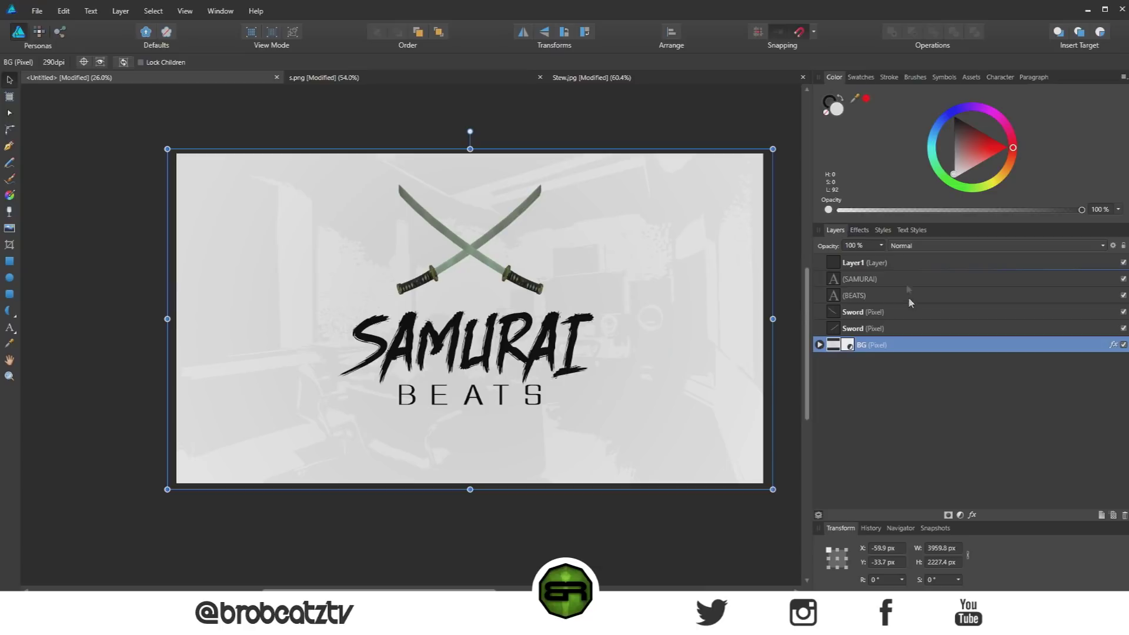
- Group the two Sword layers and rasterize the group into a single pixel layer
left_click(882, 316)
left_click(881, 327, "shift")
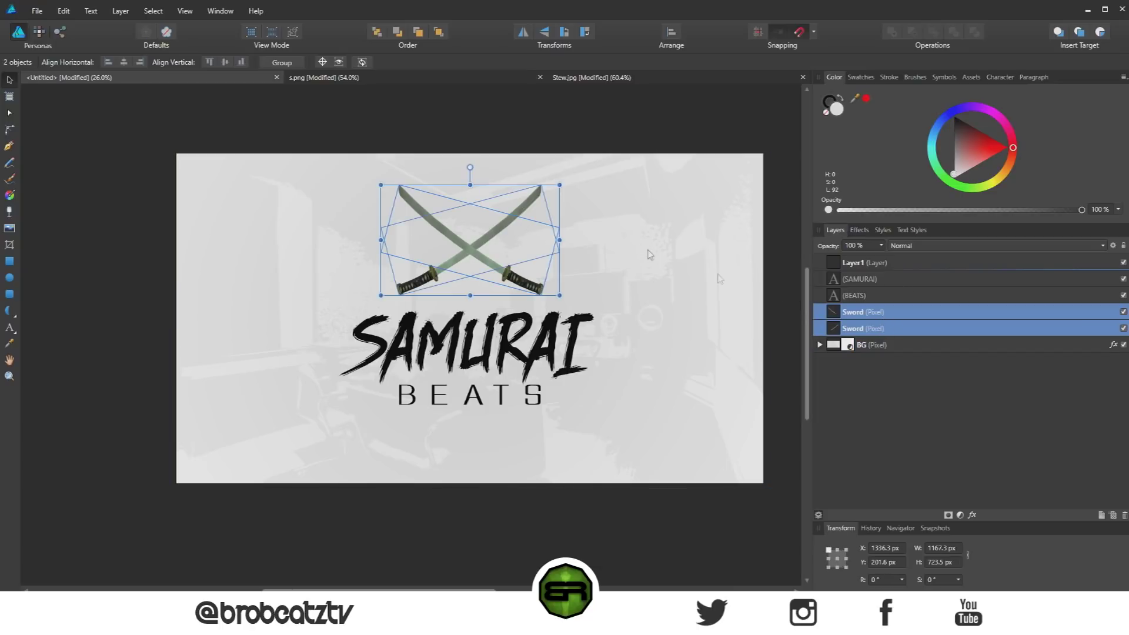
right_click(967, 338)
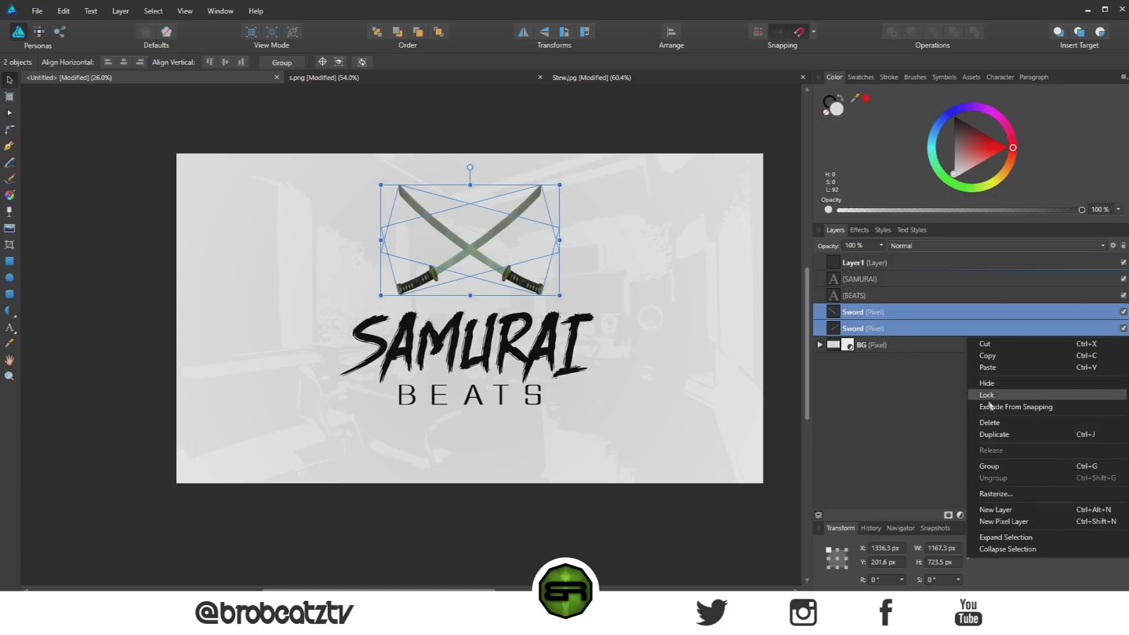
left_click(1000, 465)
right_click(966, 319)
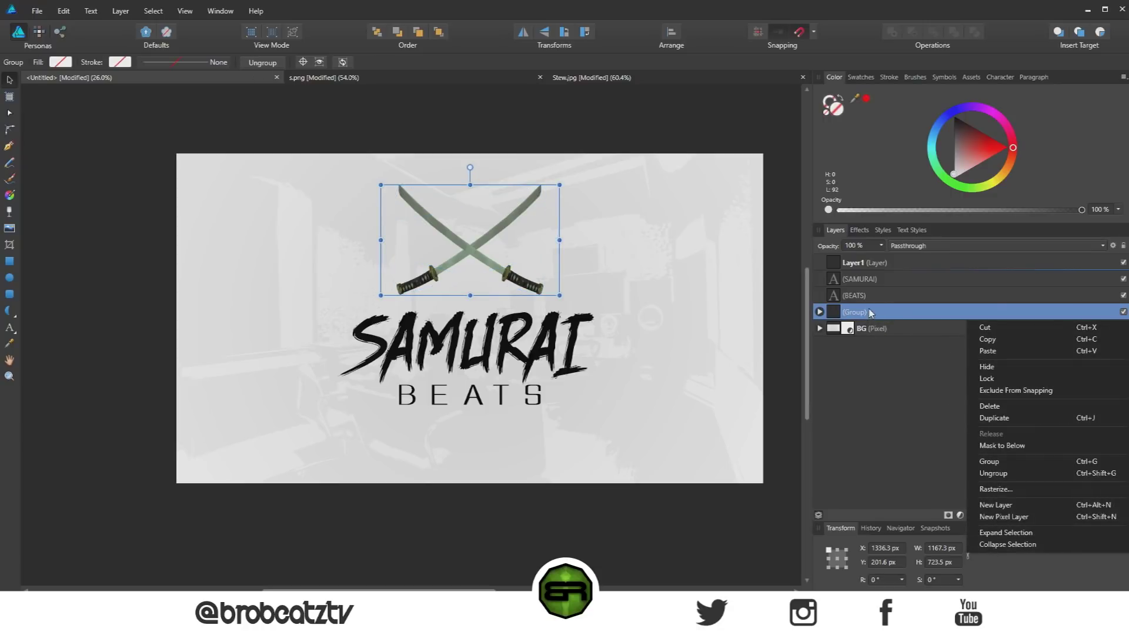
left_click(995, 489)
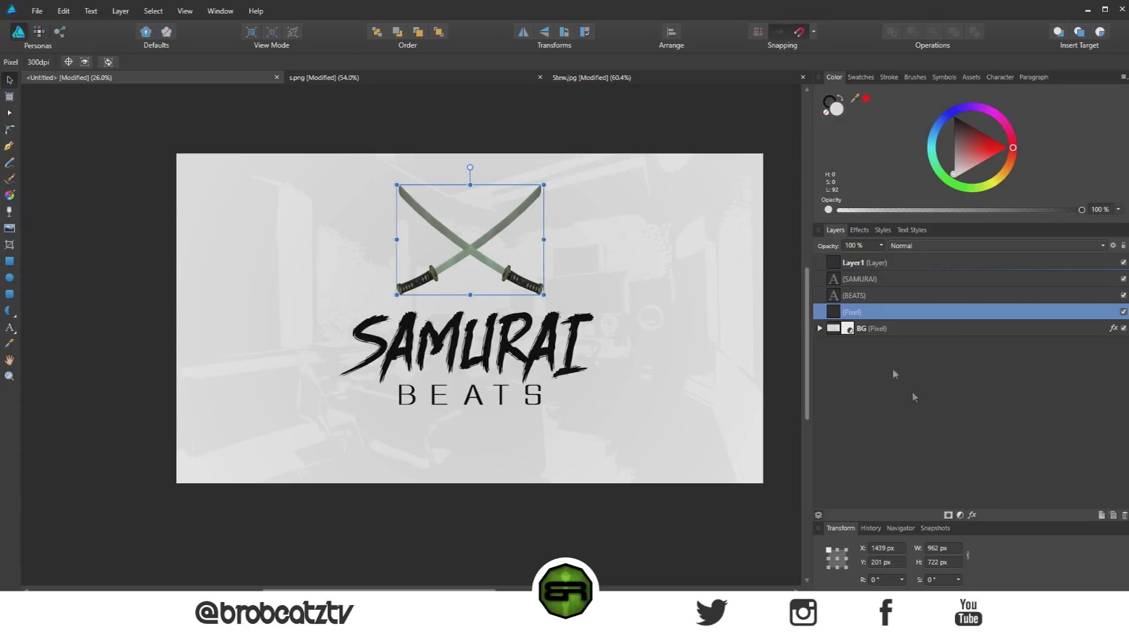
- Rename the merged sword layer to Swords and enlarge it to about 1009 × 758 px, still centred above the text
double_click(853, 313)
type("Swords")
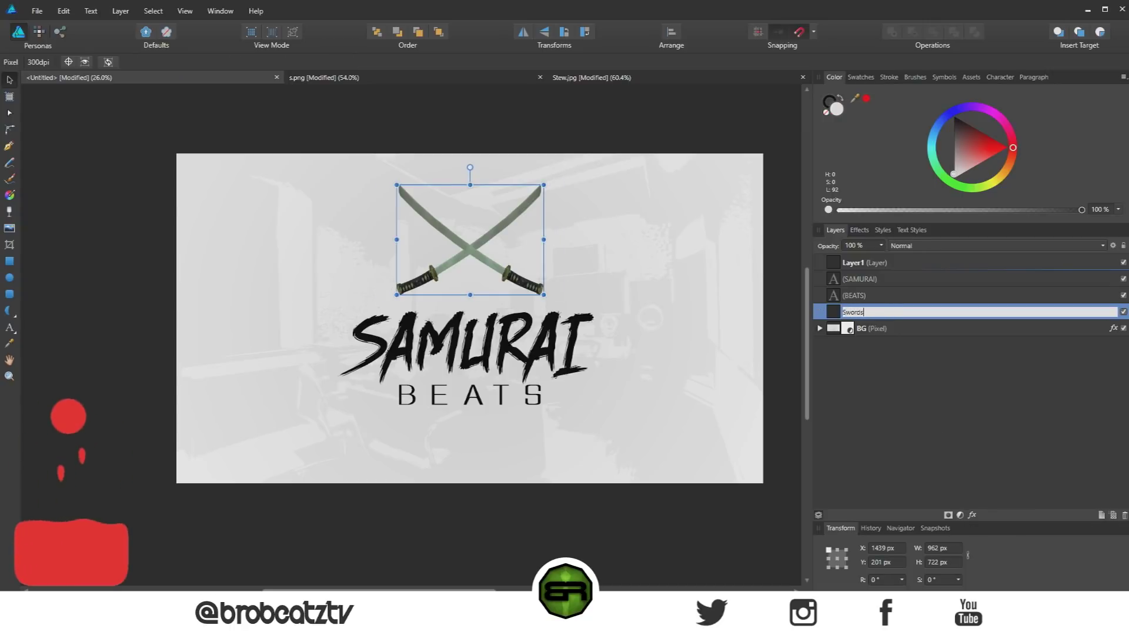
key("Return")
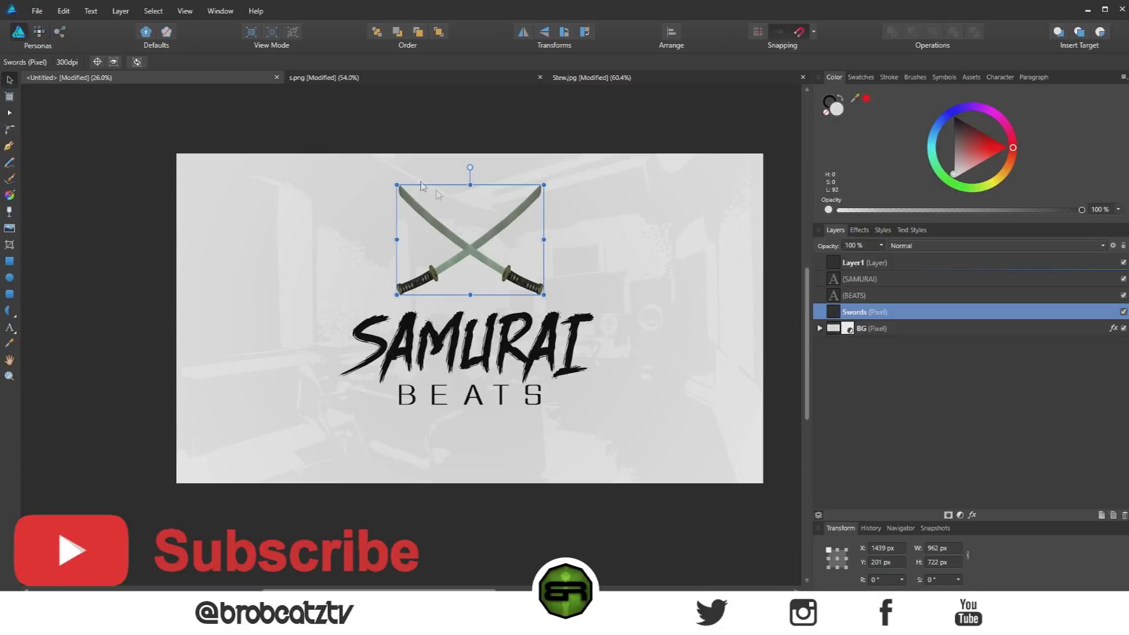
left_click_drag(397, 183, 389, 177)
mouse_move(468, 252)
left_mouse_down()
mouse_move(478, 252)
mouse_move(467, 250)
left_mouse_up()
- Move the SAMURAI and BEATS text layers down together by 70 px to open space below the swords
left_click(896, 281)
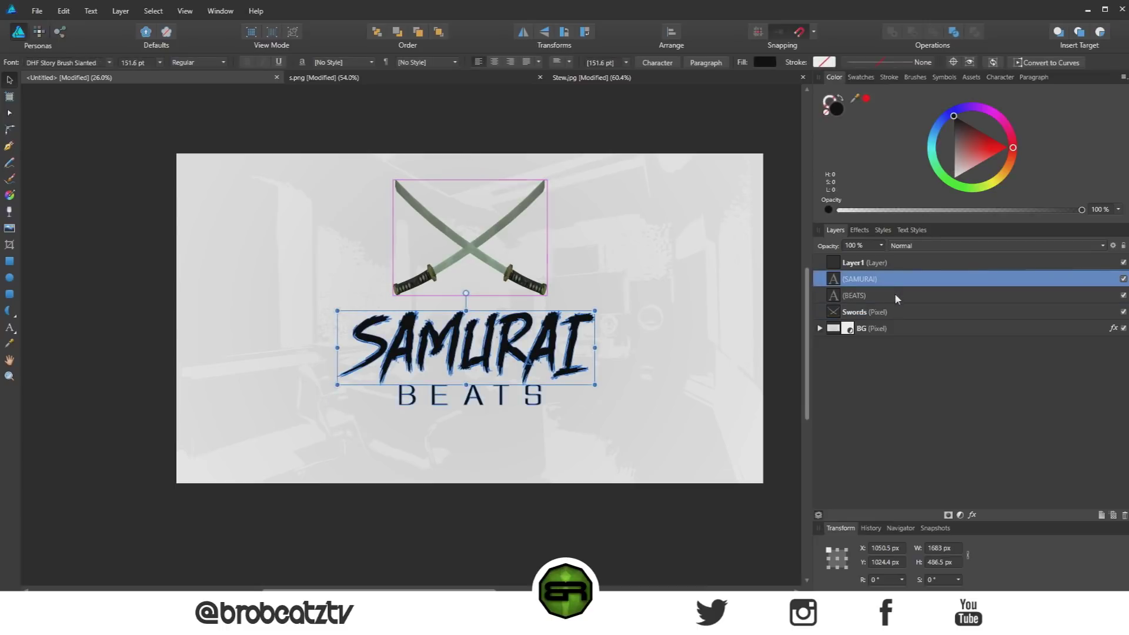
left_click(894, 293, "shift")
key("shift+Down")
key("shift+Down")
key("shift+Down")
key("shift+Down")
key("shift+Down")
key("shift+Down")
key("shift+Down")
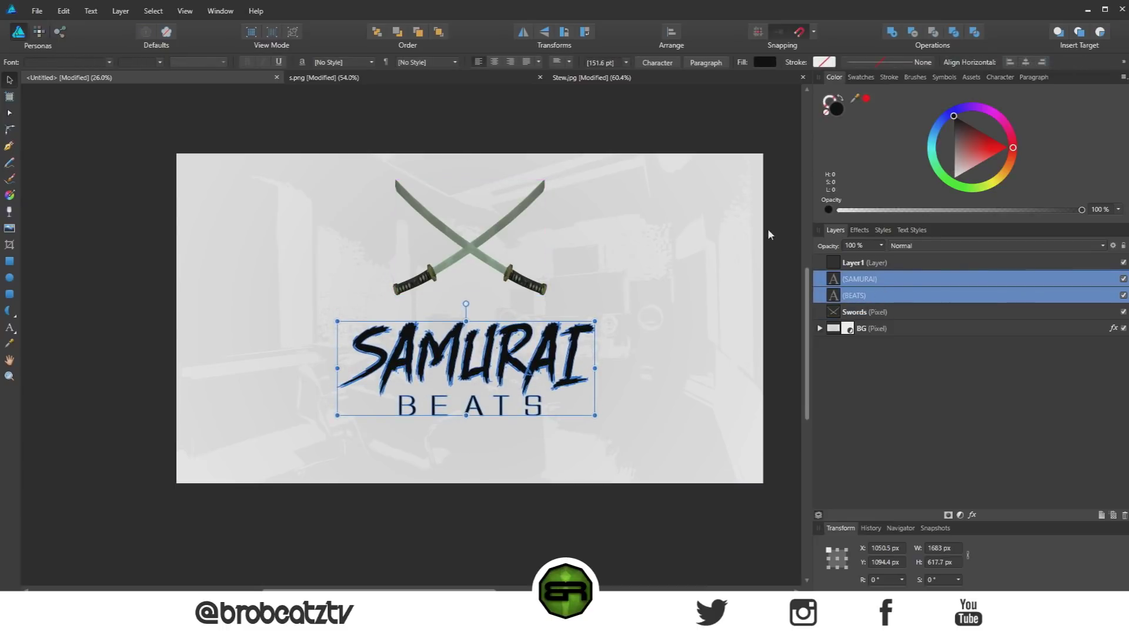
left_click(688, 217)
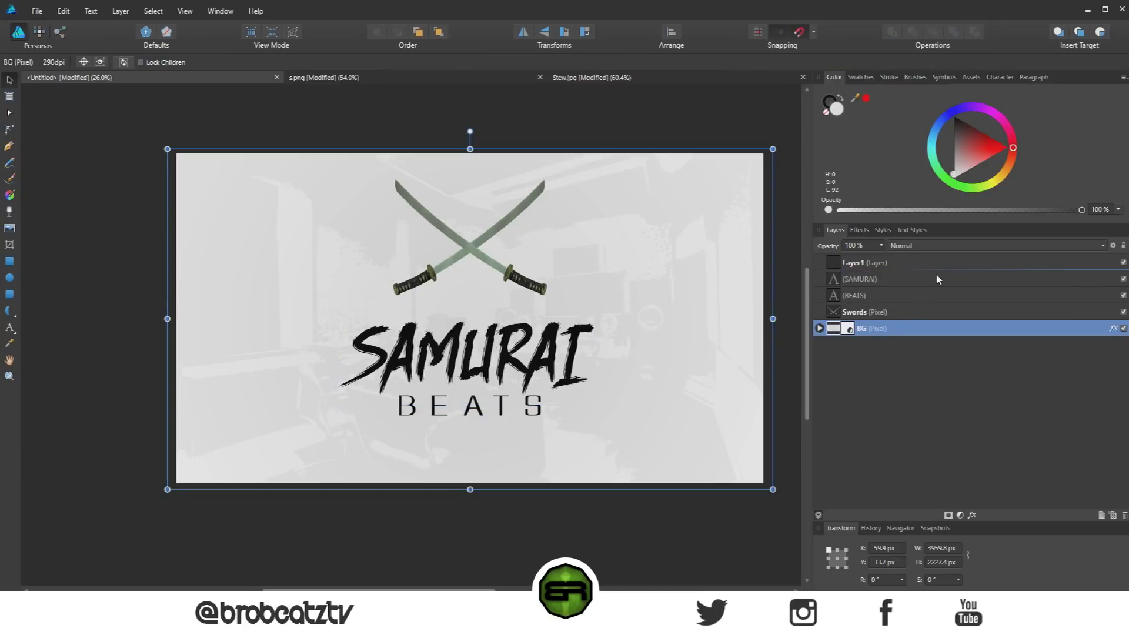
- Try a black Color Overlay effect on the Swords layer, then remove it
left_click(471, 250)
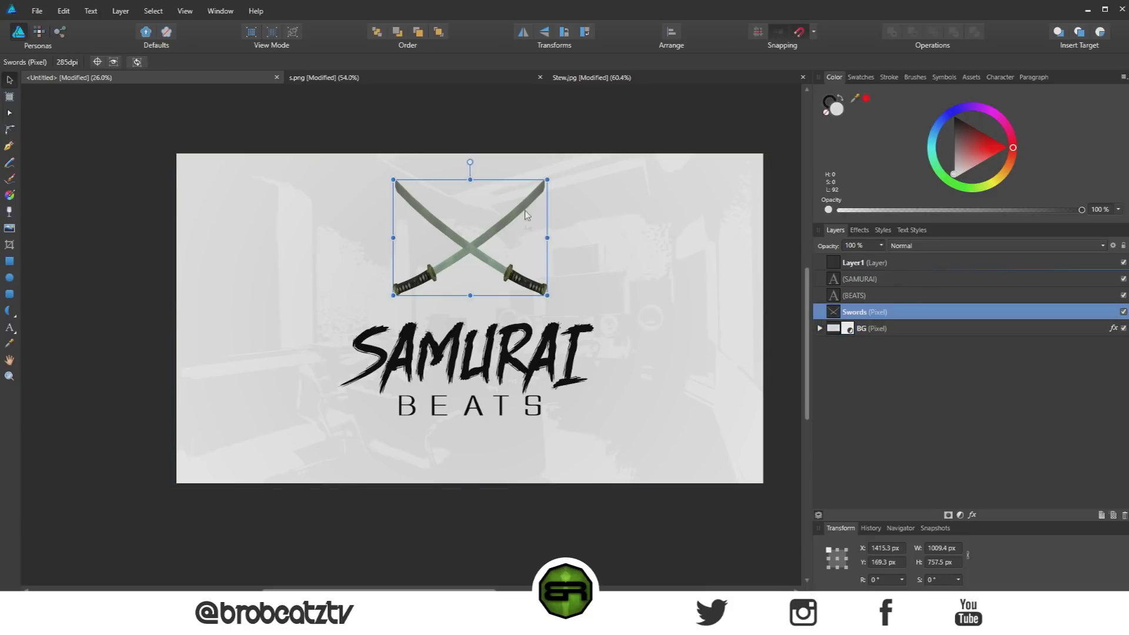
left_click(858, 230)
left_click(830, 433)
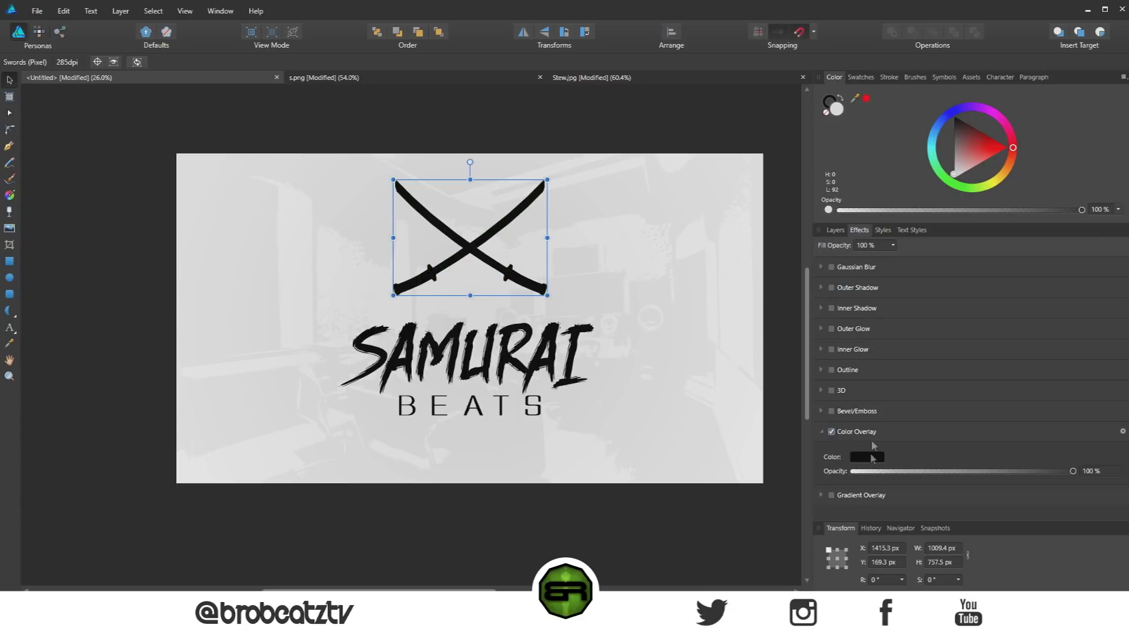
left_click(831, 432)
left_click(835, 230)
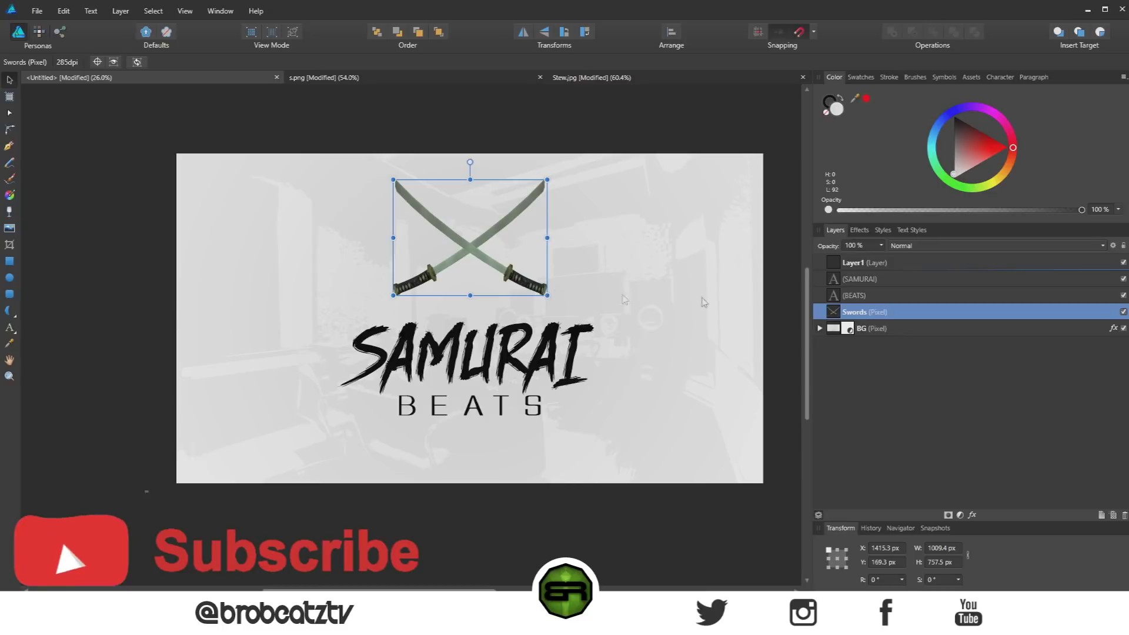
- Add a Black and White adjustment to the Swords layer, keeping all color channels at 100%
left_click(960, 516)
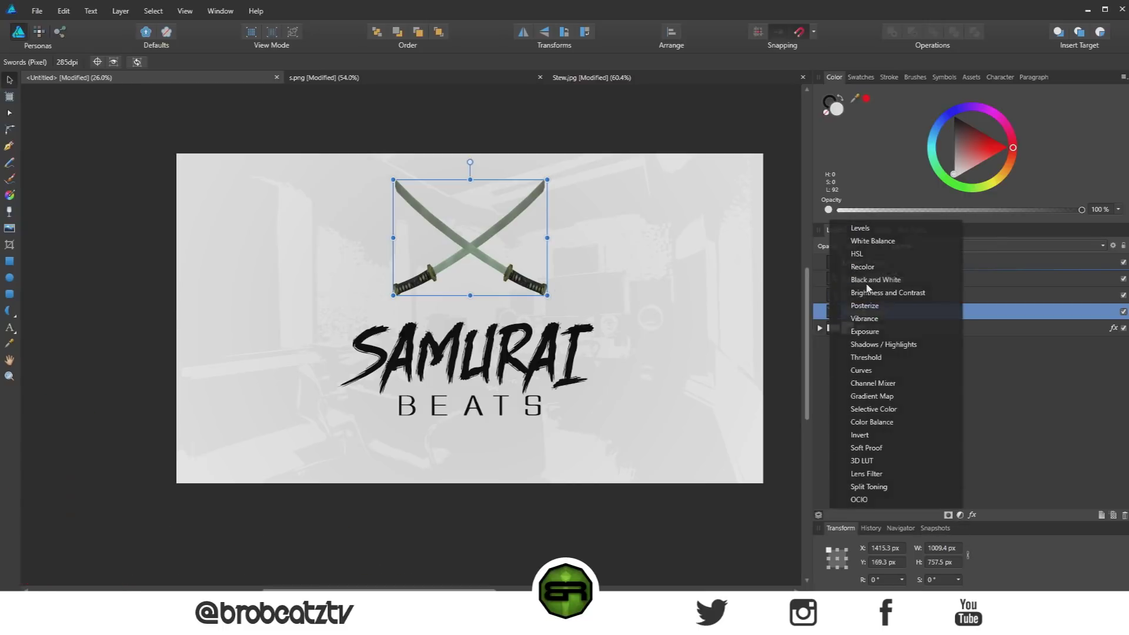
left_click(866, 282)
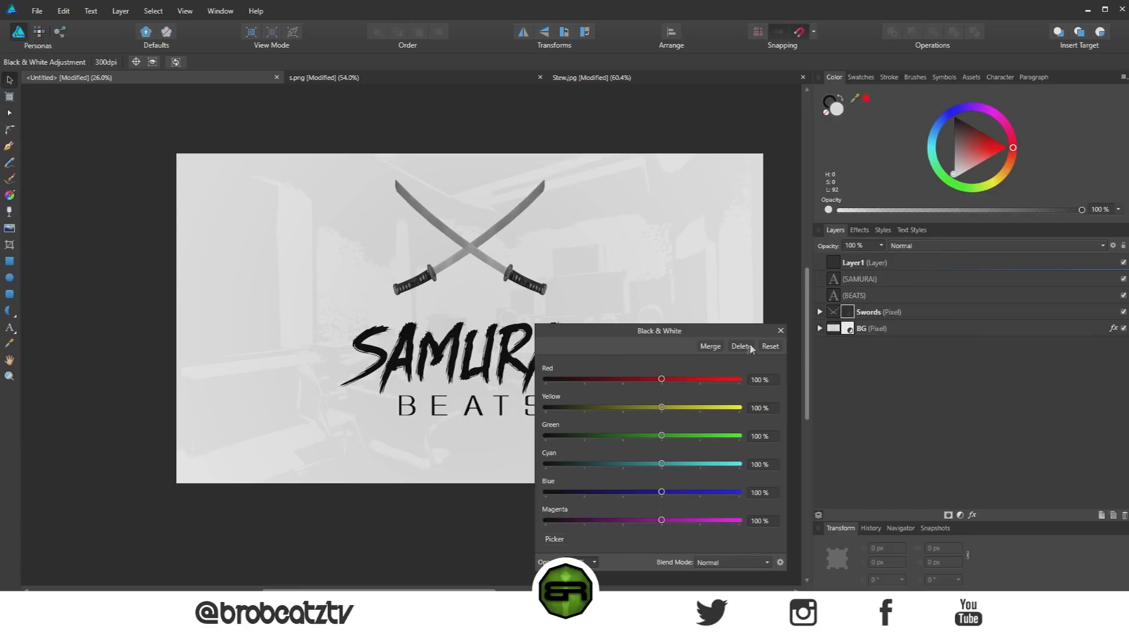
left_click(781, 330)
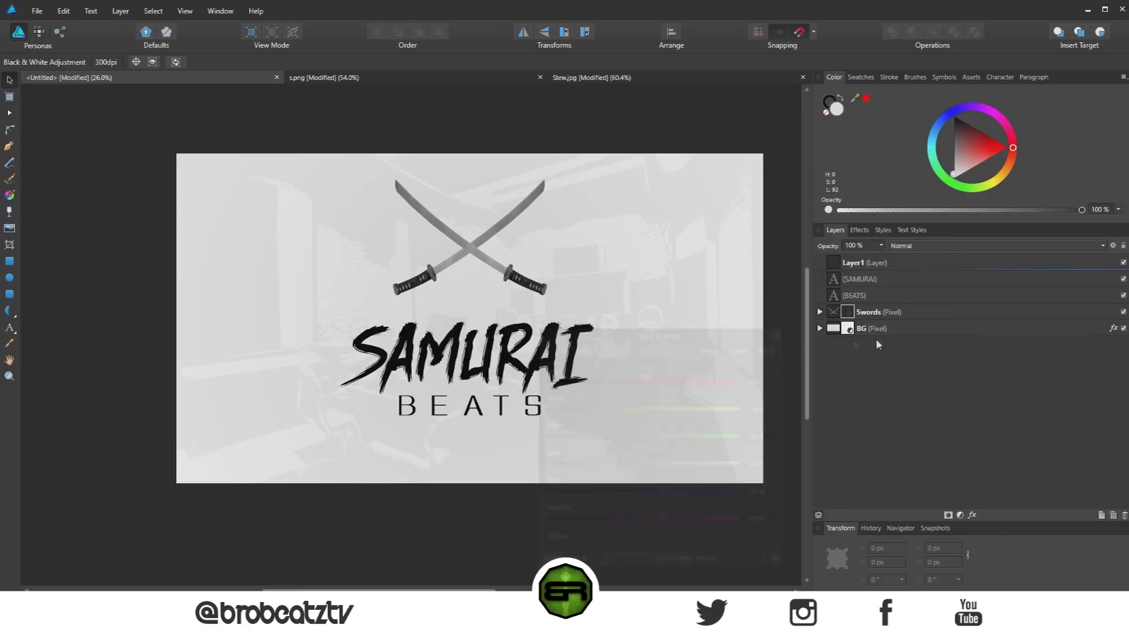
- Add a Posterize adjustment to the Swords layer with its levels set to 2
left_click(960, 515)
left_click(994, 468)
left_click(882, 312)
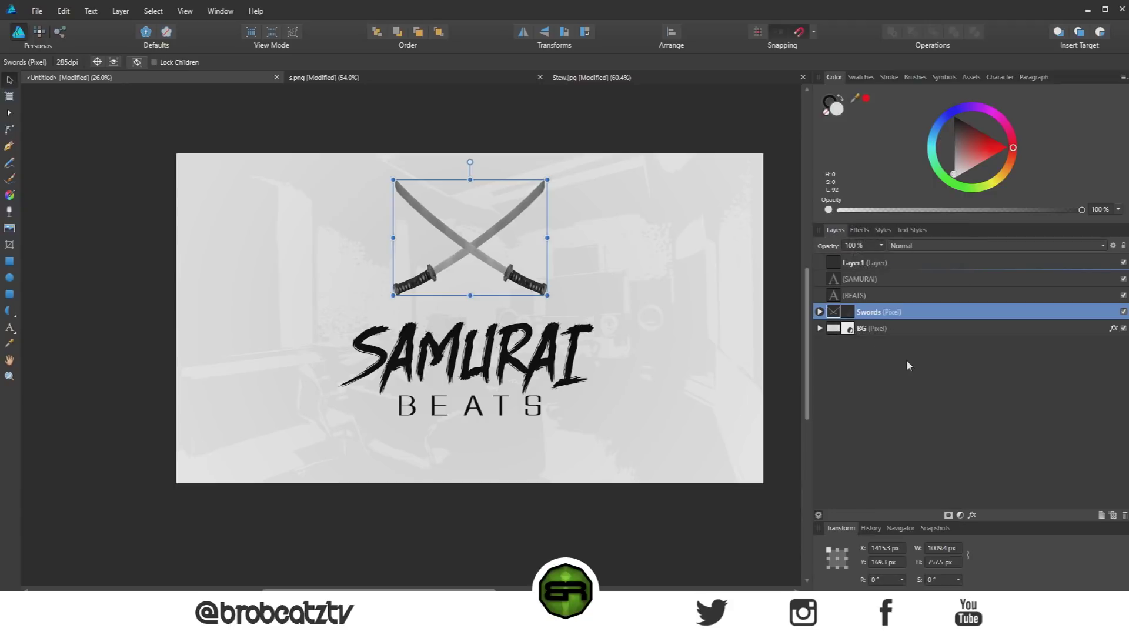
left_click(960, 516)
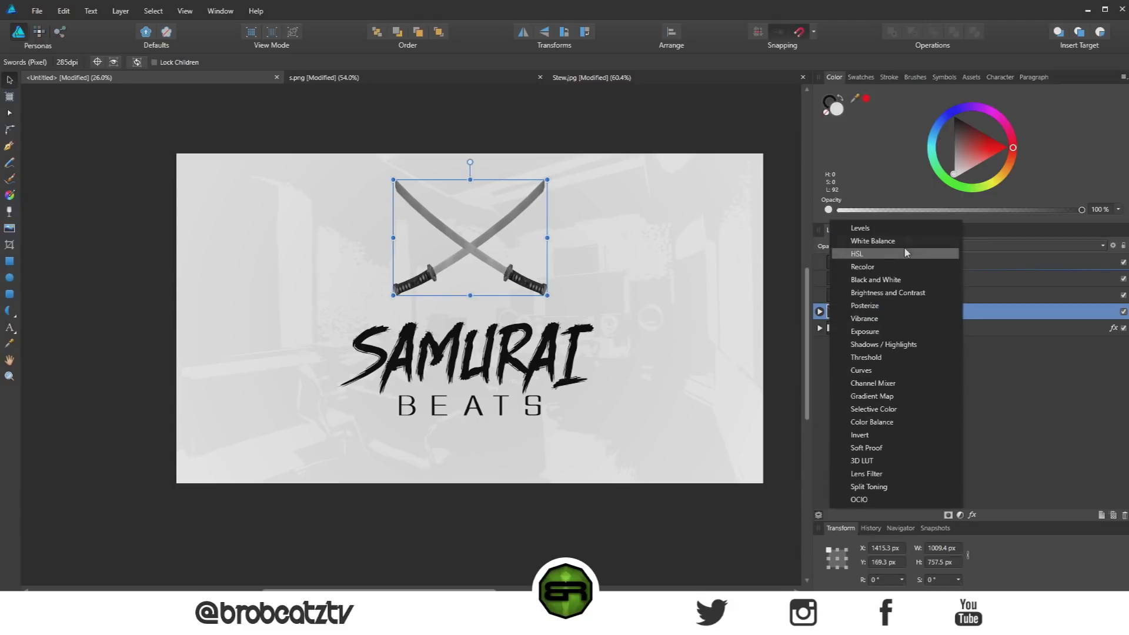
left_click(901, 304)
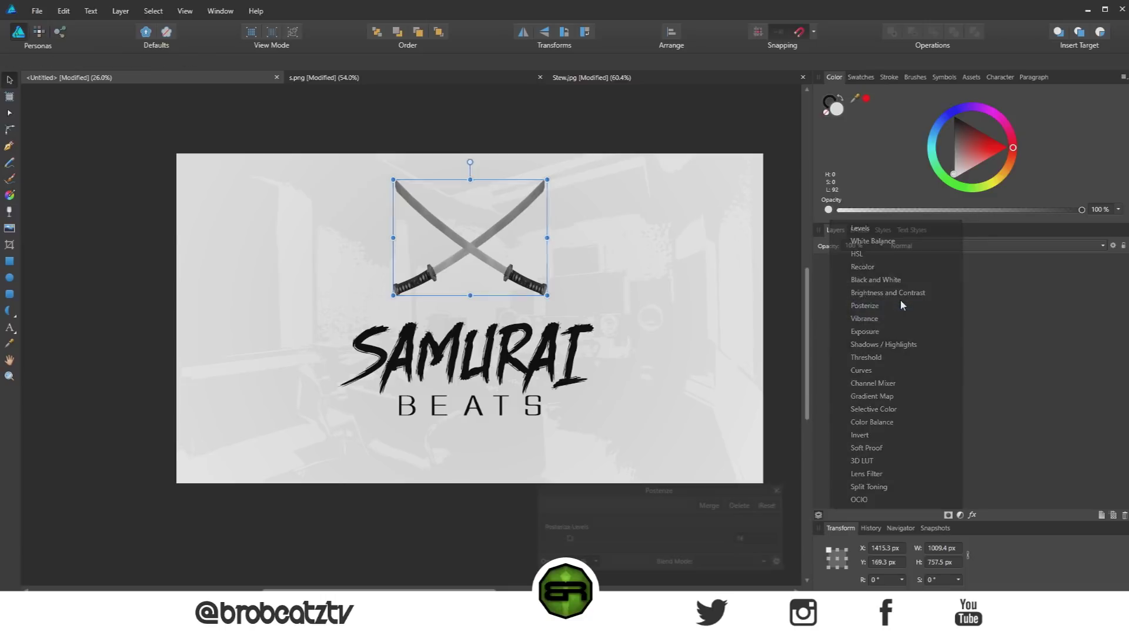
left_click_drag(567, 539, 542, 546)
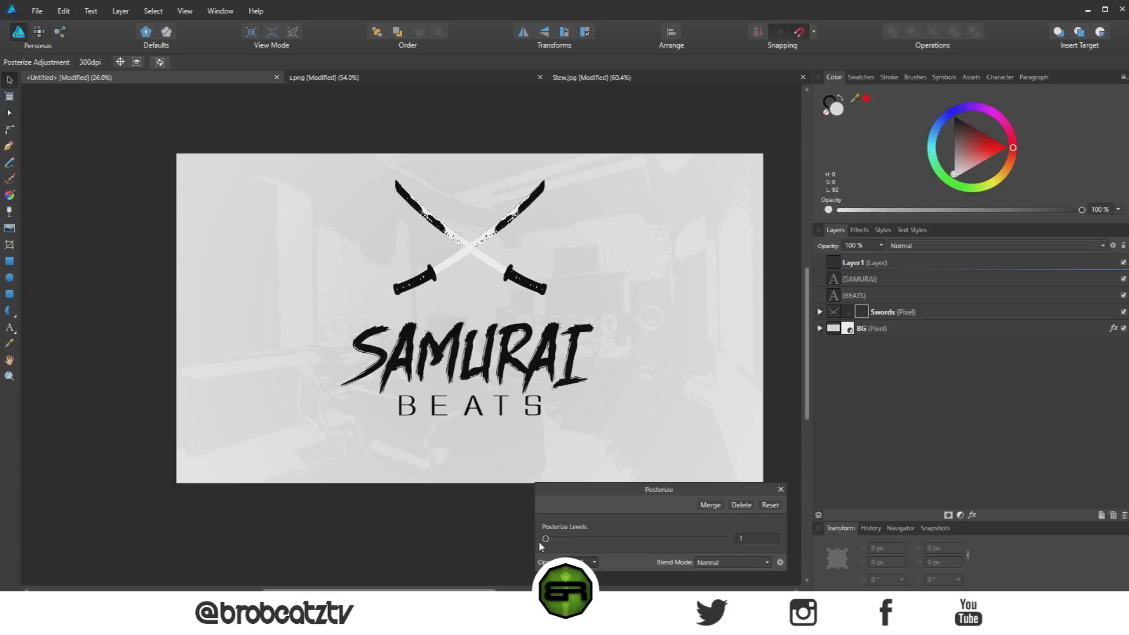
left_click_drag(546, 541, 548, 542)
- Compare blend modes for the swords' Posterize adjustment and settle on Add
left_click(709, 562)
left_click(709, 564)
scroll(710, 566, "up", 3)
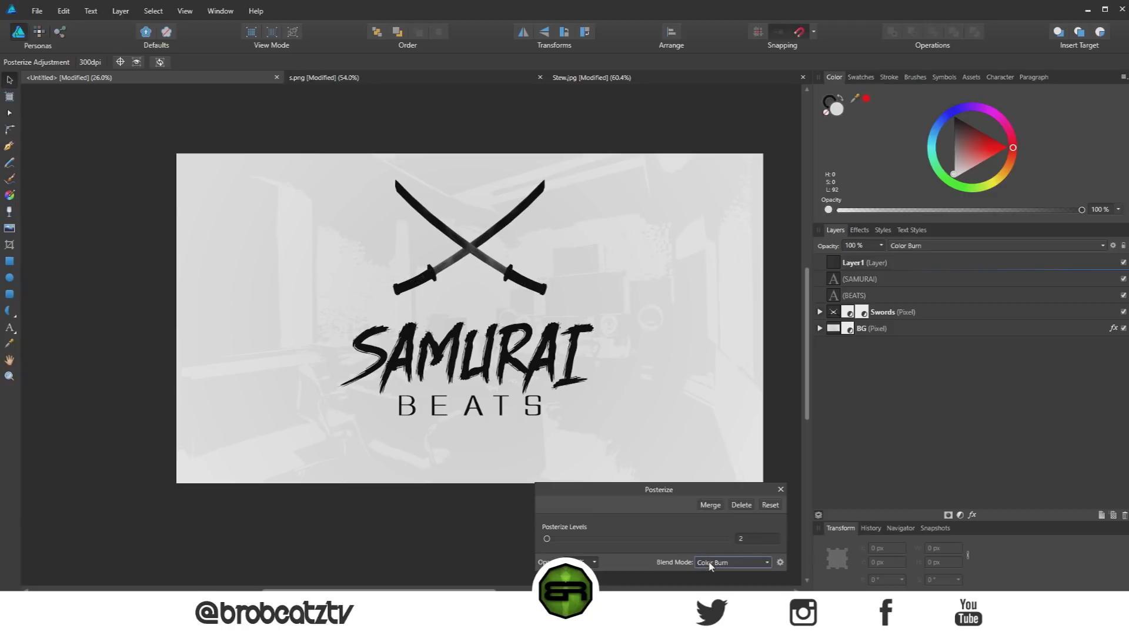
scroll(710, 565, "down", 6)
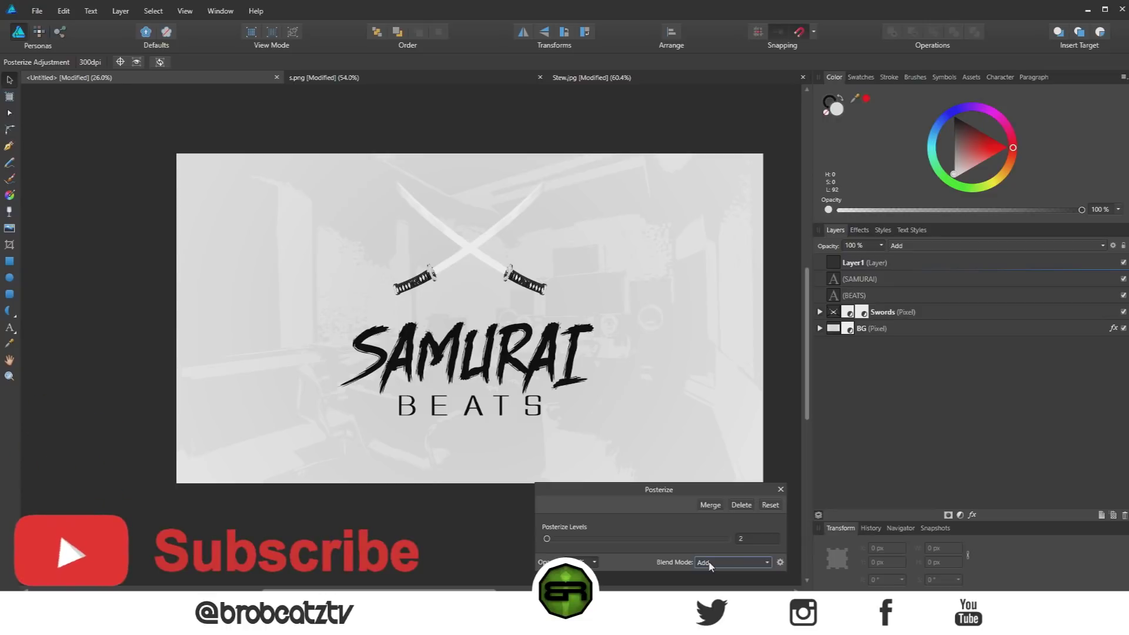
scroll(710, 564, "down", 2)
scroll(709, 564, "up", 2)
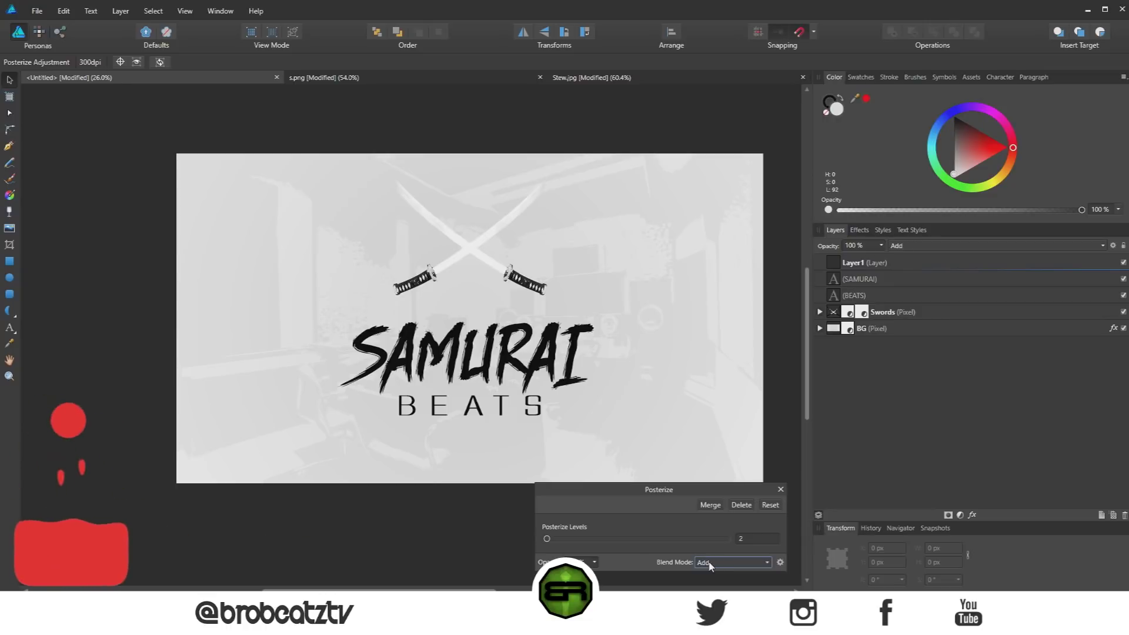
scroll(709, 565, "down", 5)
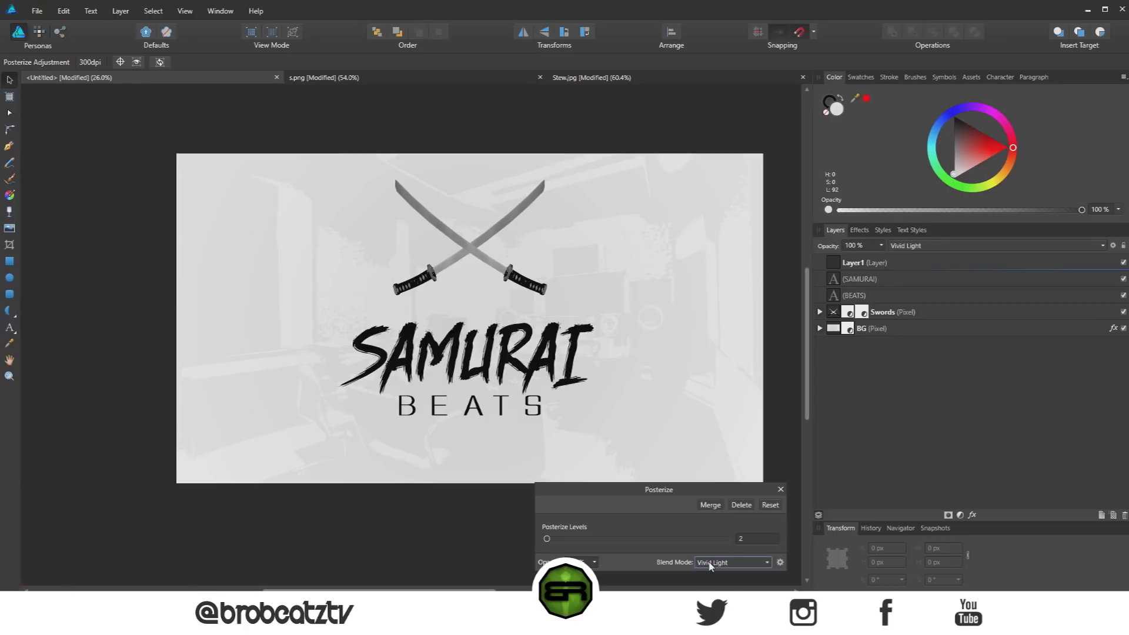
scroll(709, 565, "up", 2)
left_click(708, 561)
left_click(708, 561)
scroll(710, 566, "up", 2)
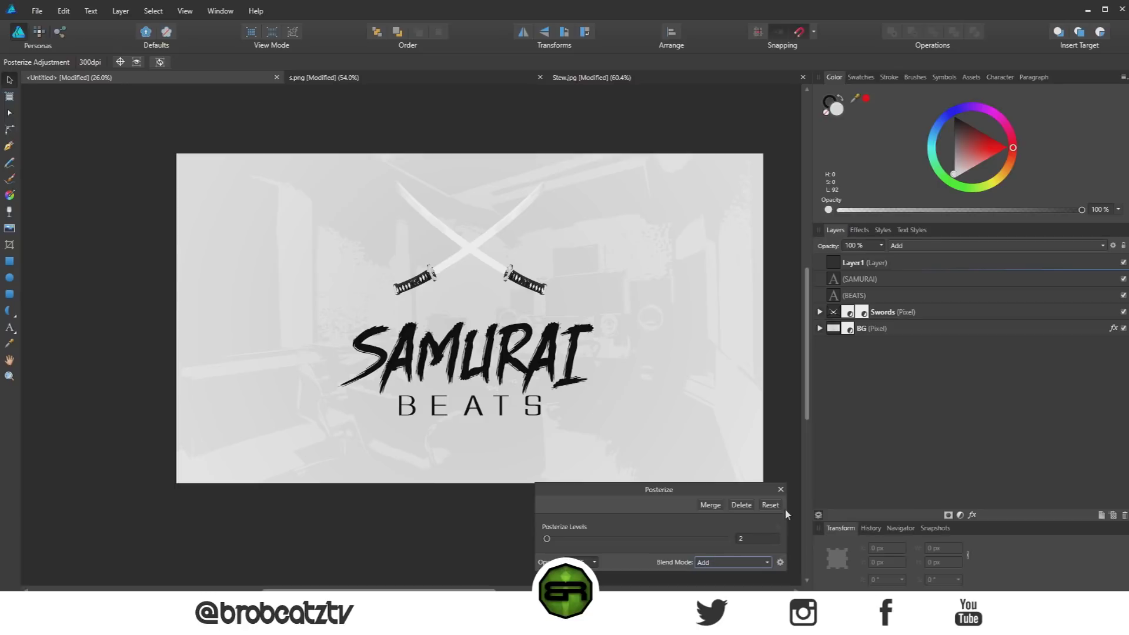
left_click(779, 490)
- Add an Invert adjustment to the Swords layer to turn the blades black
left_click(921, 321)
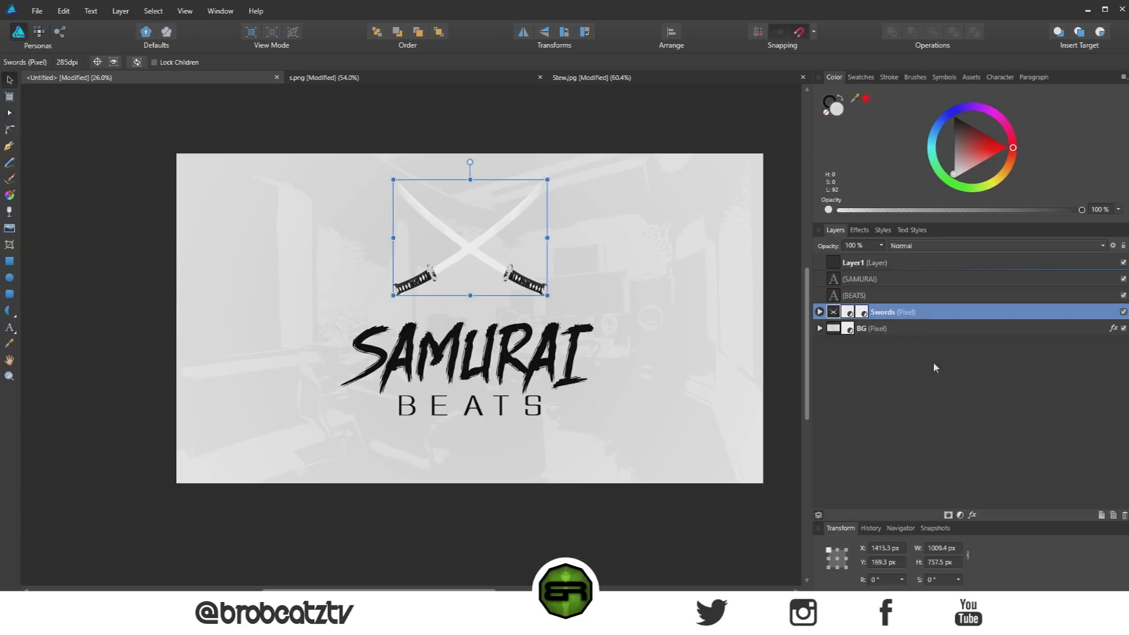
left_click(960, 515)
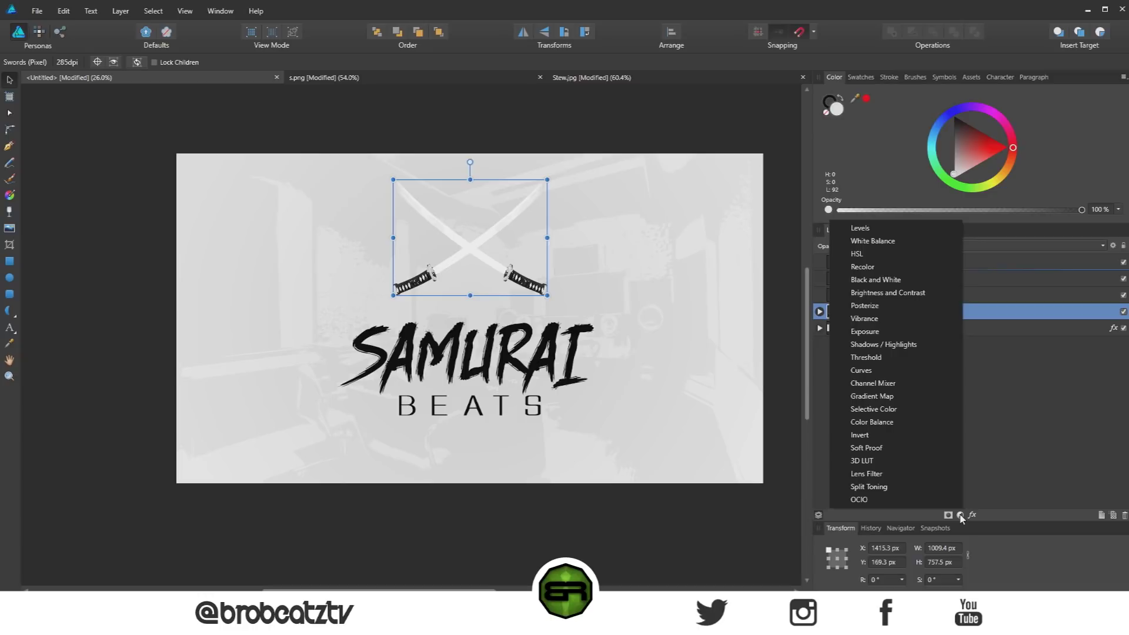
left_click(864, 437)
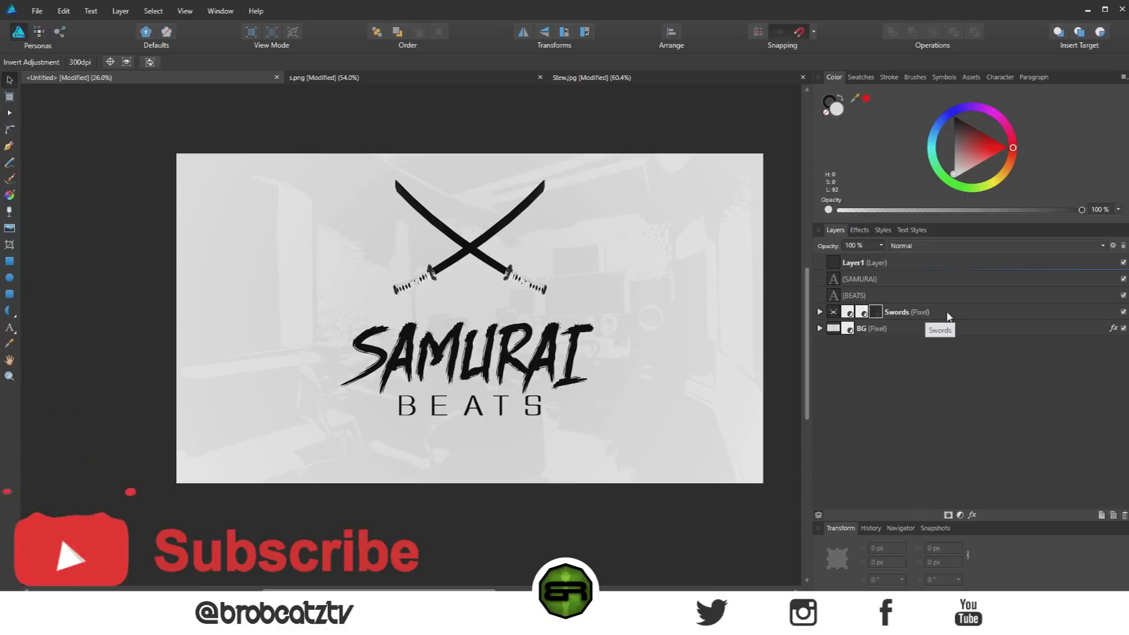
- Try a radial Gradient Overlay effect on the SAMURAI text, then turn it off
left_click(934, 283)
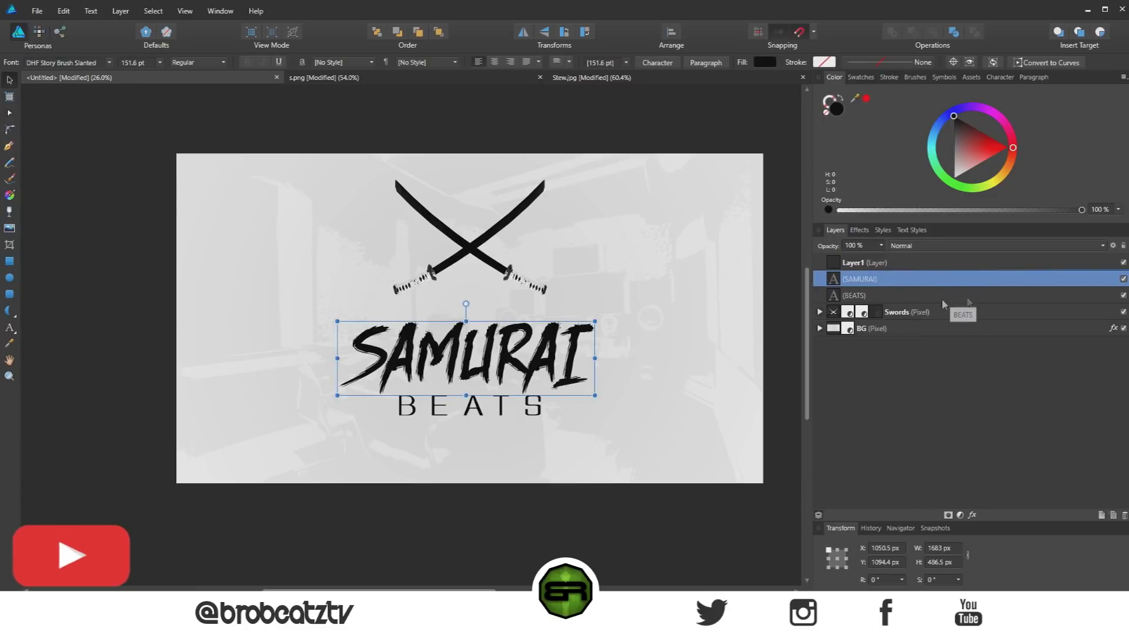
left_click(858, 230)
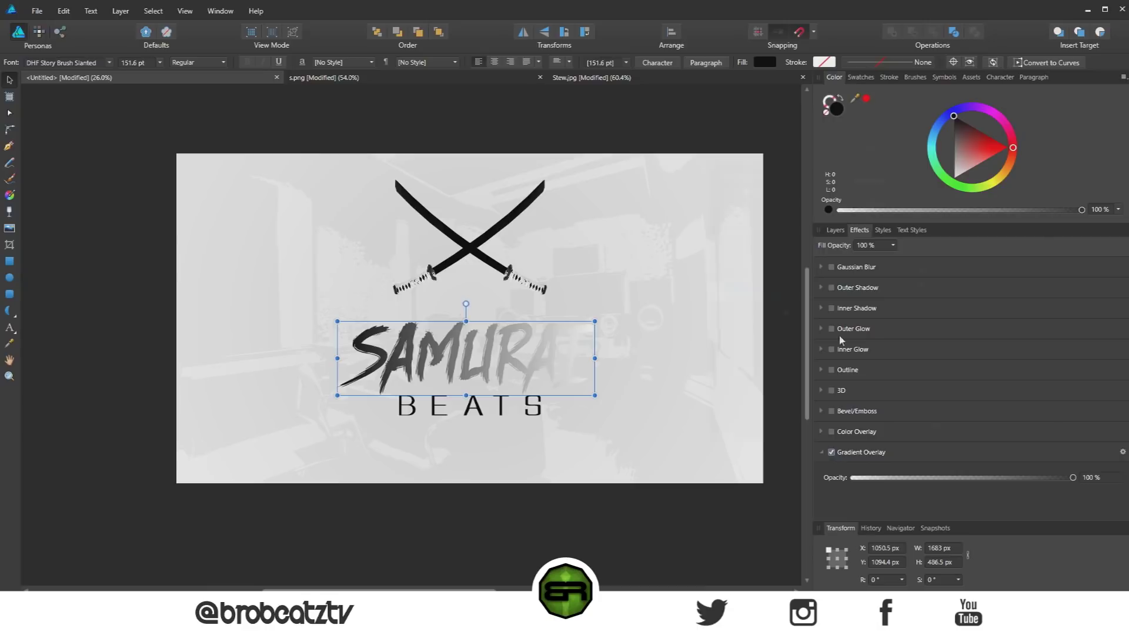
left_click(886, 191)
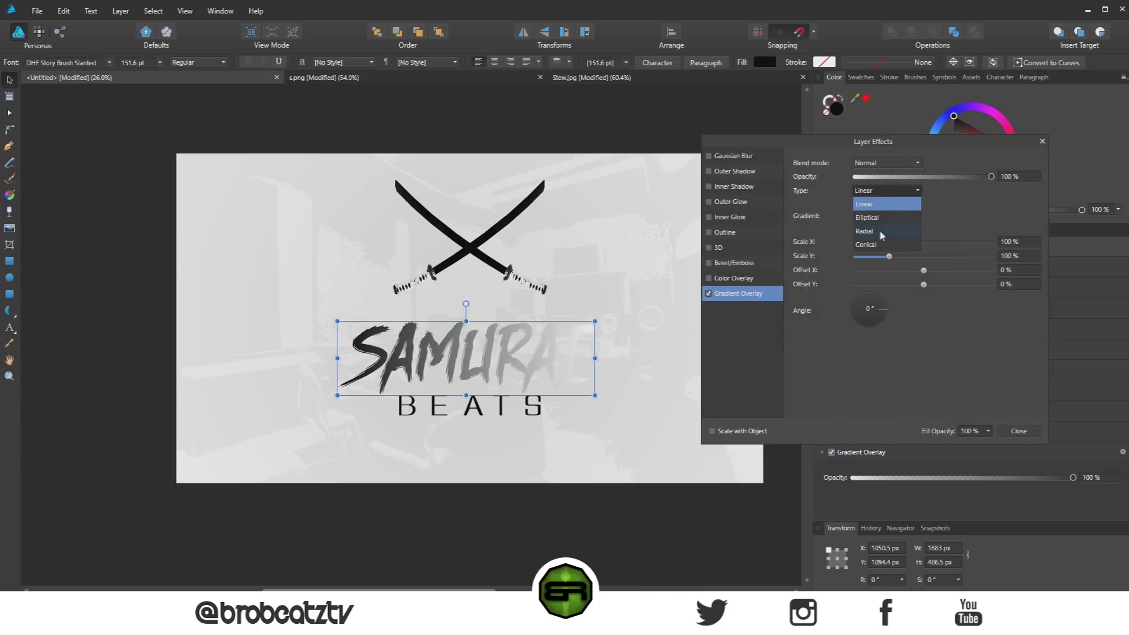
left_click(897, 213)
mouse_move(991, 176)
left_mouse_down()
mouse_move(920, 178)
mouse_move(991, 176)
left_mouse_up()
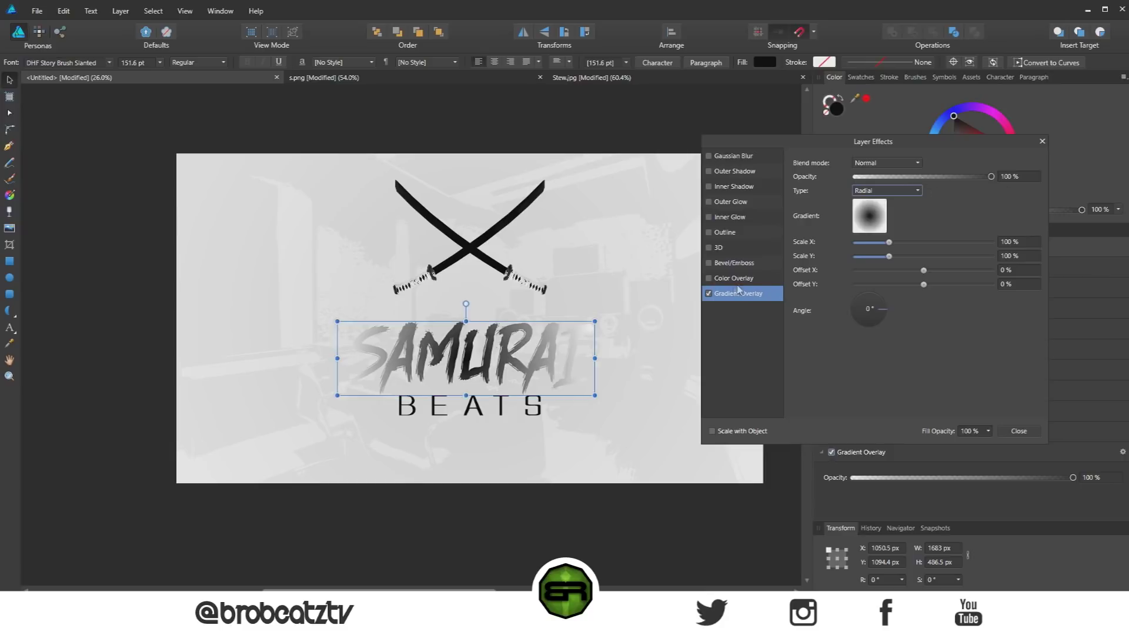
left_click(709, 263)
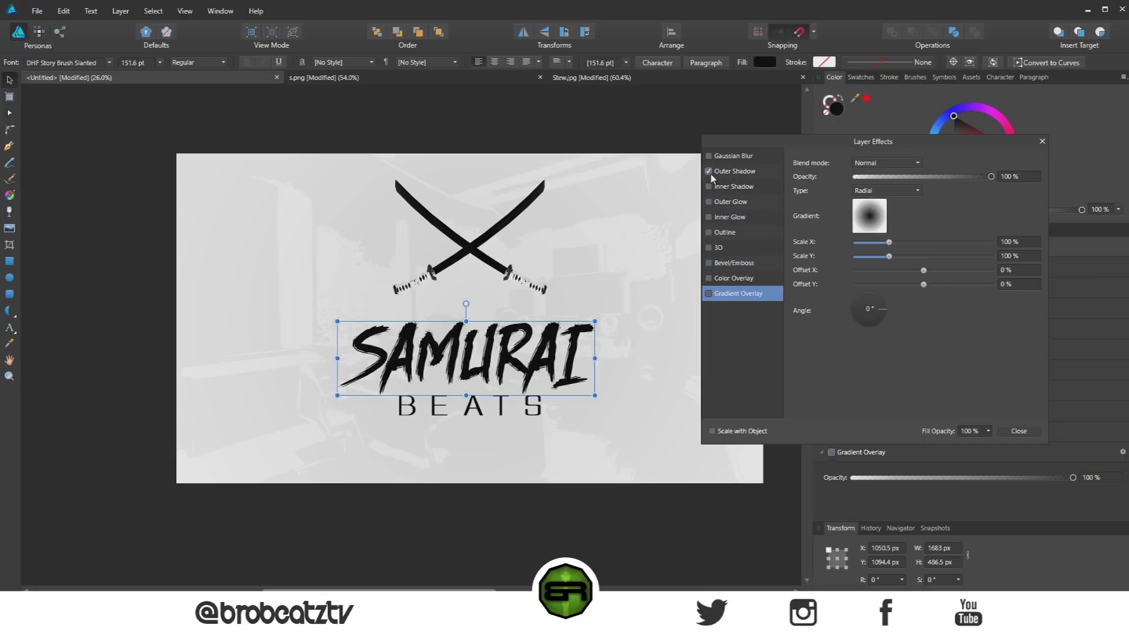
- Add an Outer Shadow to the SAMURAI text with about 66% opacity, 43.2 px radius and 14.7 px offset
left_click(733, 175)
left_click_drag(923, 176, 989, 178)
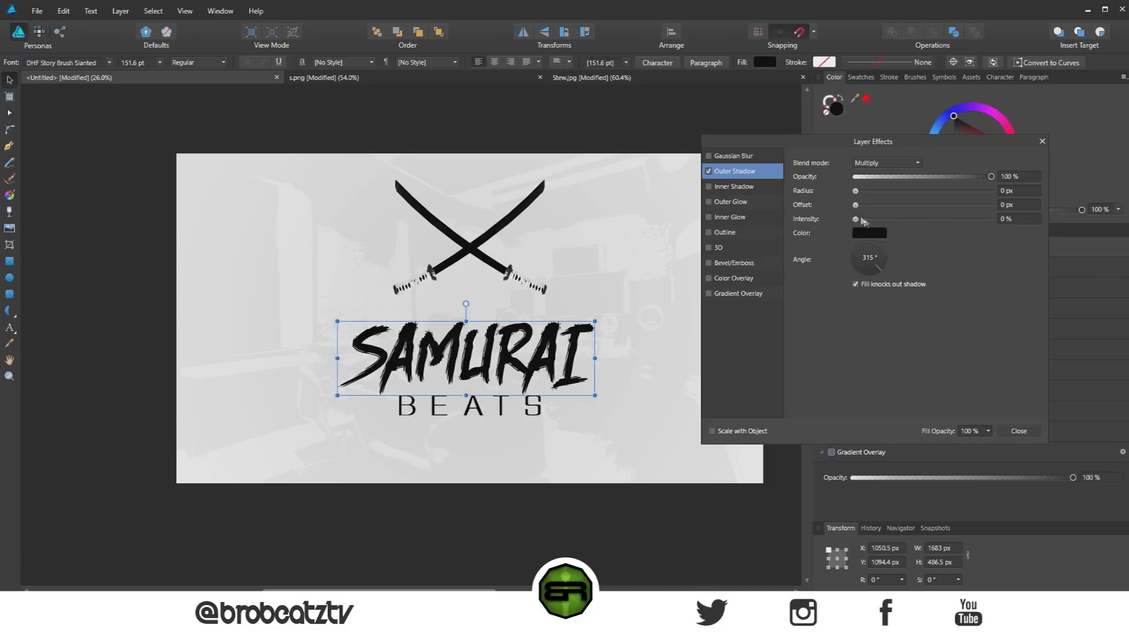
mouse_move(883, 217)
left_mouse_down()
mouse_move(832, 223)
mouse_move(861, 192)
mouse_move(917, 193)
mouse_move(866, 194)
mouse_move(904, 211)
mouse_move(858, 207)
mouse_move(905, 217)
mouse_move(898, 204)
left_mouse_up()
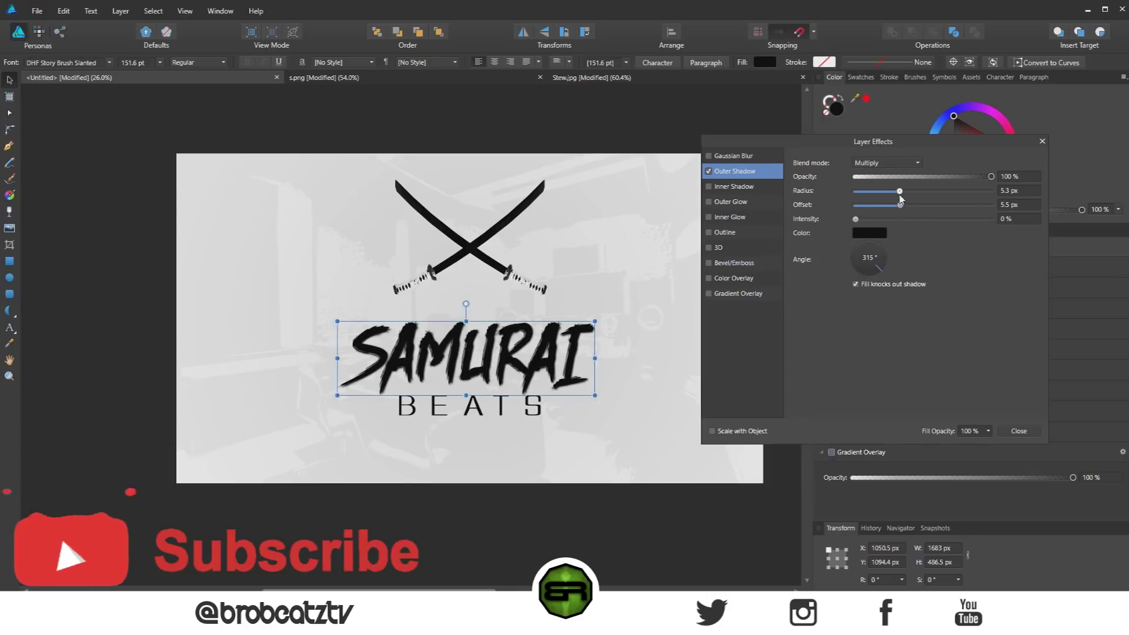
left_click_drag(991, 176, 947, 180)
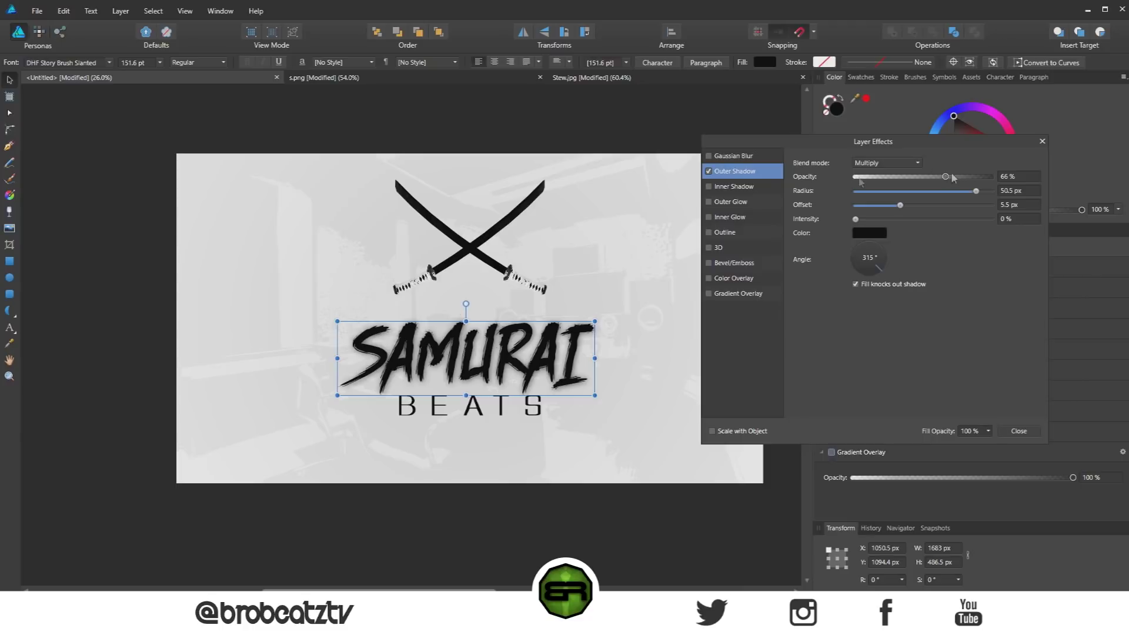
left_click_drag(855, 218, 922, 216)
left_click_drag(981, 196, 966, 194)
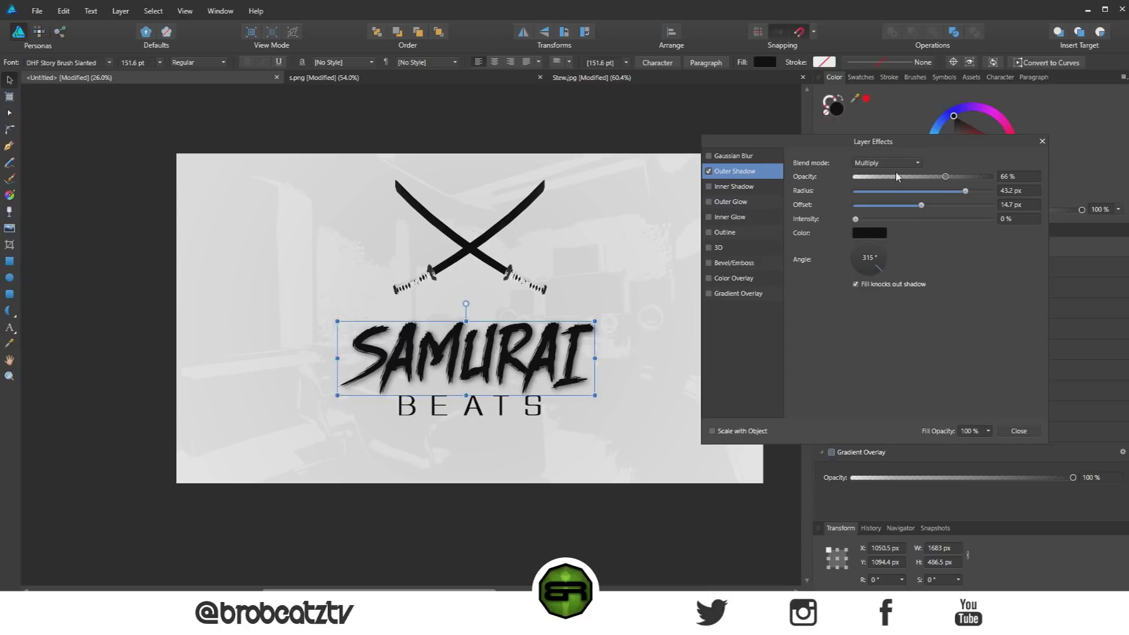
left_click_drag(943, 179, 940, 176)
left_click(1043, 141)
- Check whether Layer1 contributes anything to the composition by toggling its visibility
left_click(659, 371)
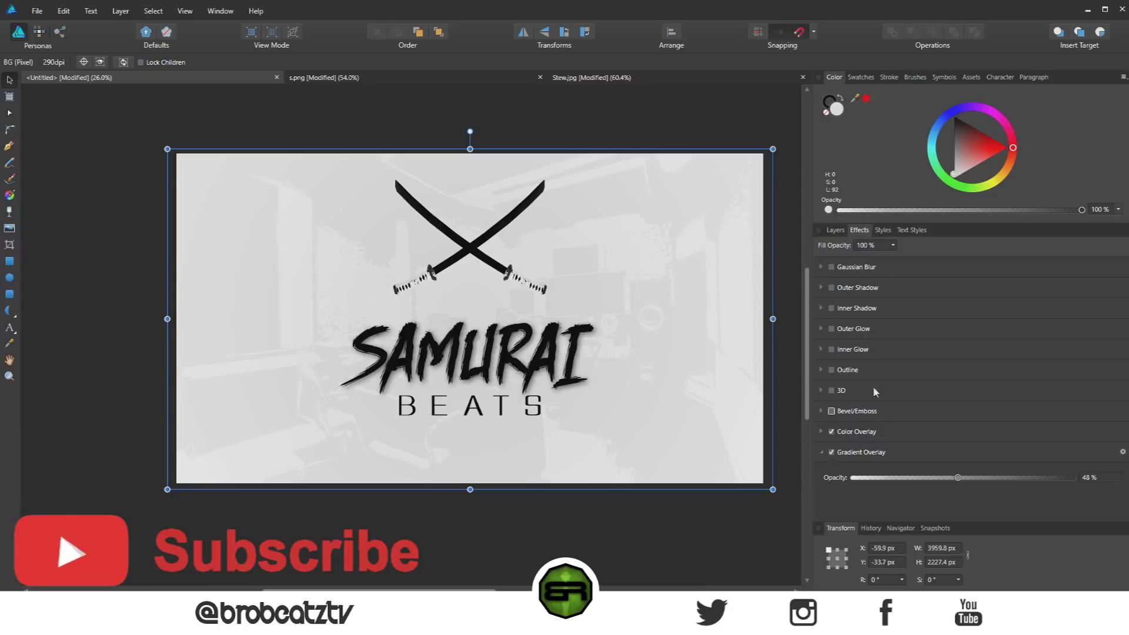
left_click(835, 230)
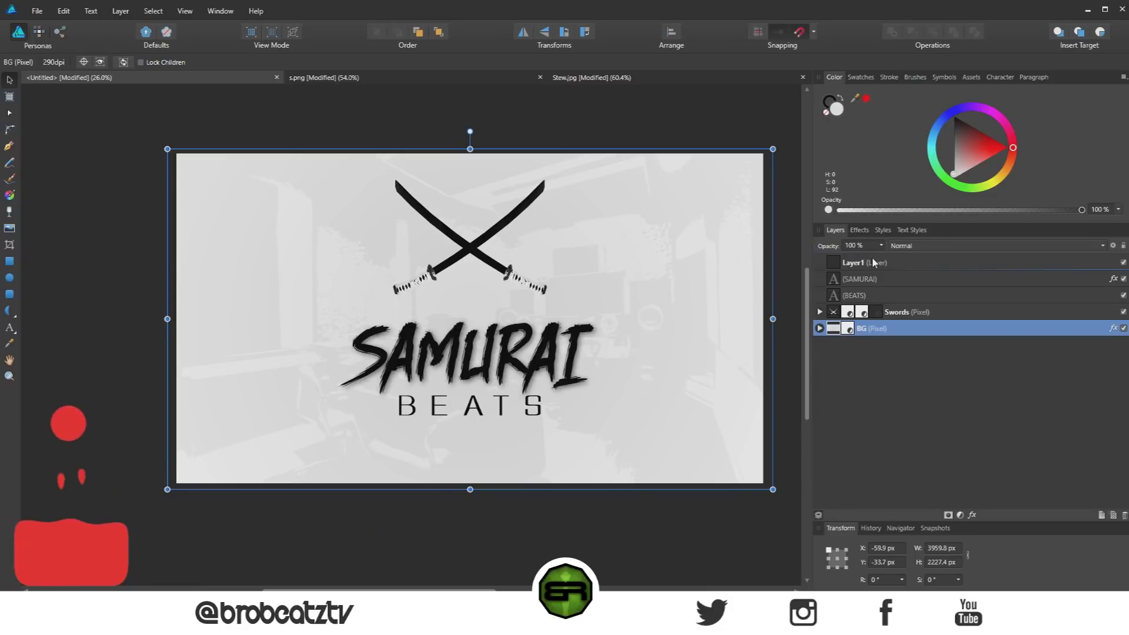
double_click(868, 263)
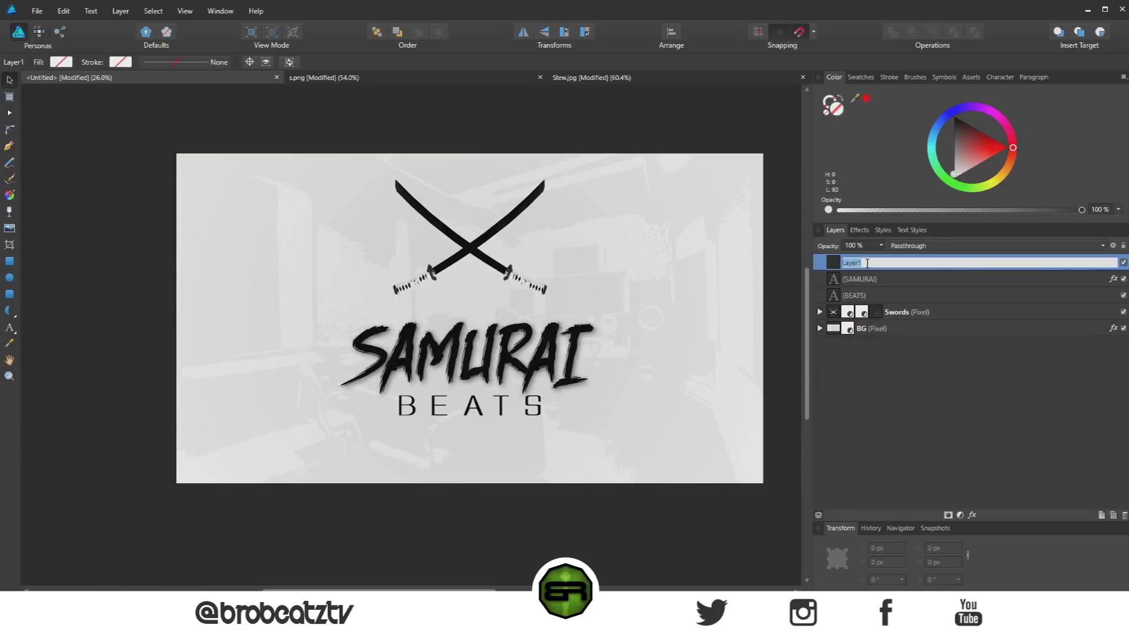
left_click(1123, 263)
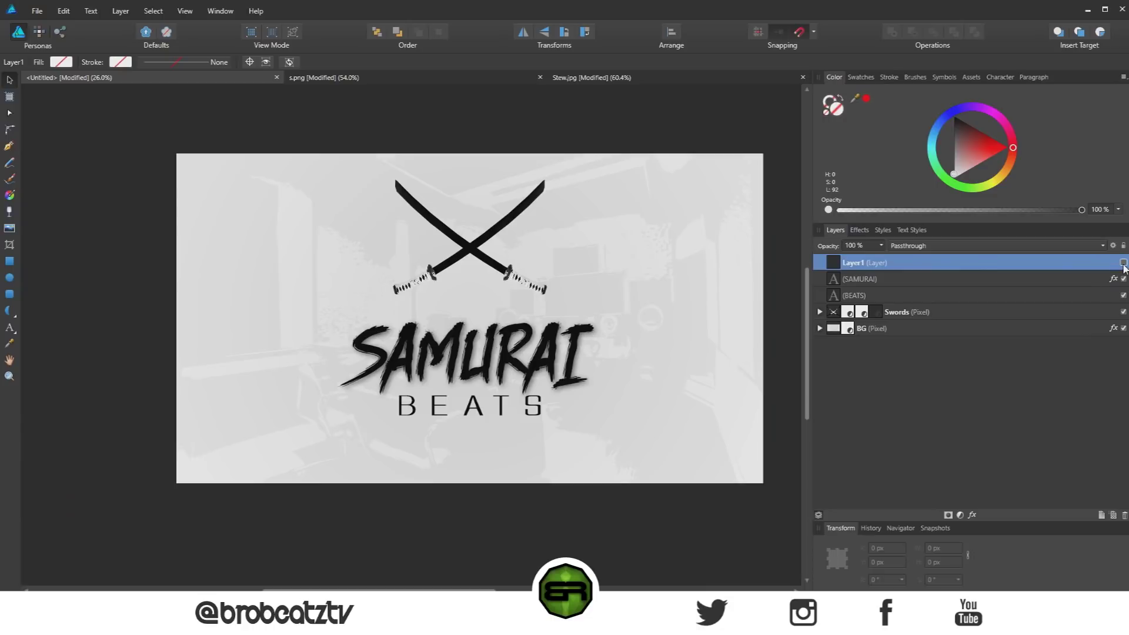
- Add an Outer Shadow to the Swords layer with 74% opacity, 19.7 px radius and 9 px offset
left_click(929, 312)
left_click(860, 230)
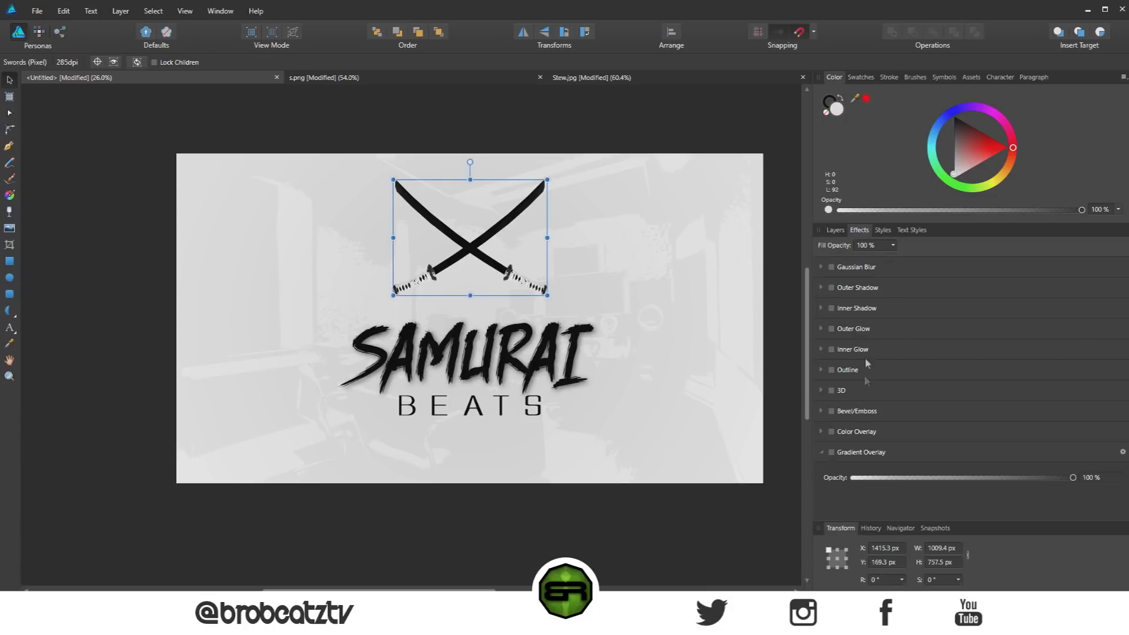
left_click(831, 288)
left_click(819, 288)
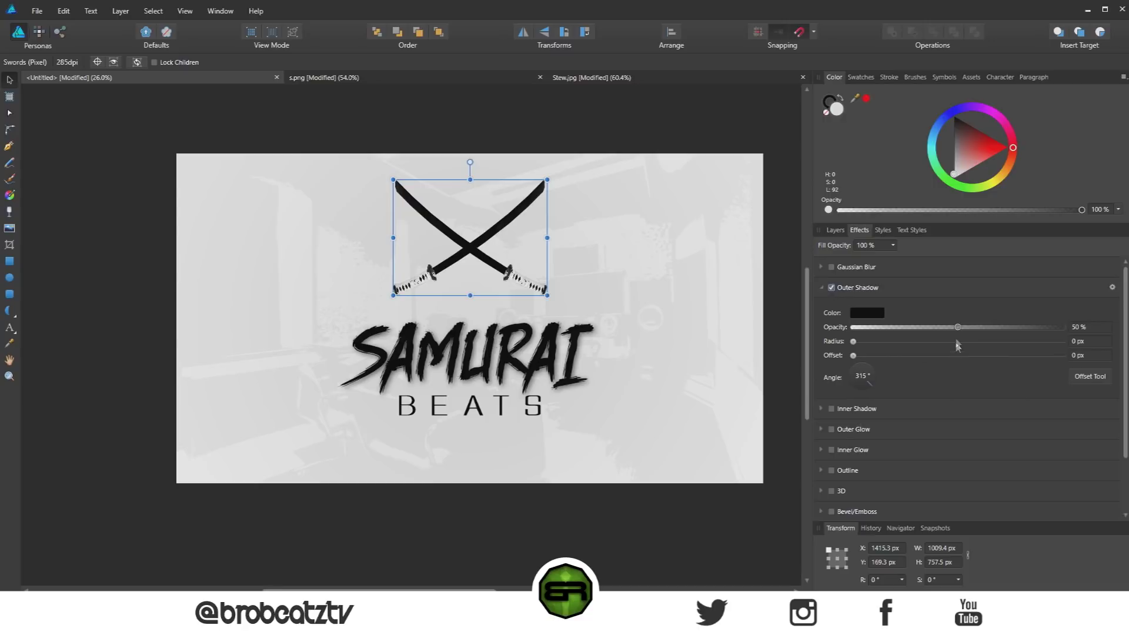
left_click_drag(853, 341, 960, 347)
left_click_drag(853, 356, 1021, 346)
mouse_move(957, 327)
left_mouse_down()
mouse_move(1000, 336)
mouse_move(983, 345)
mouse_move(1010, 330)
mouse_move(966, 346)
left_mouse_up()
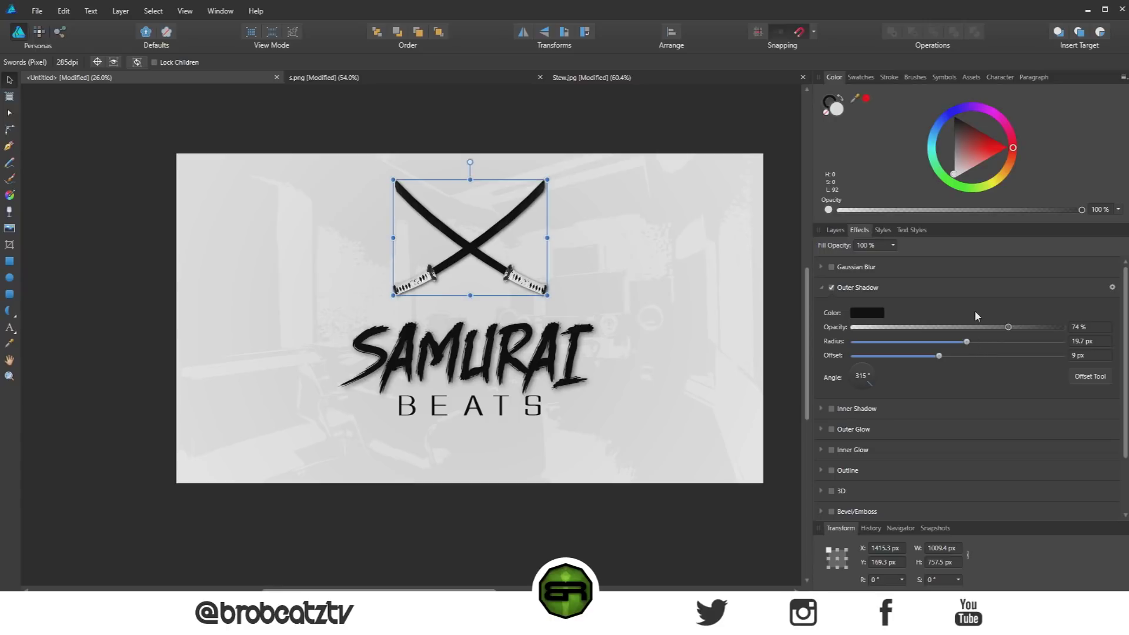
left_click(837, 231)
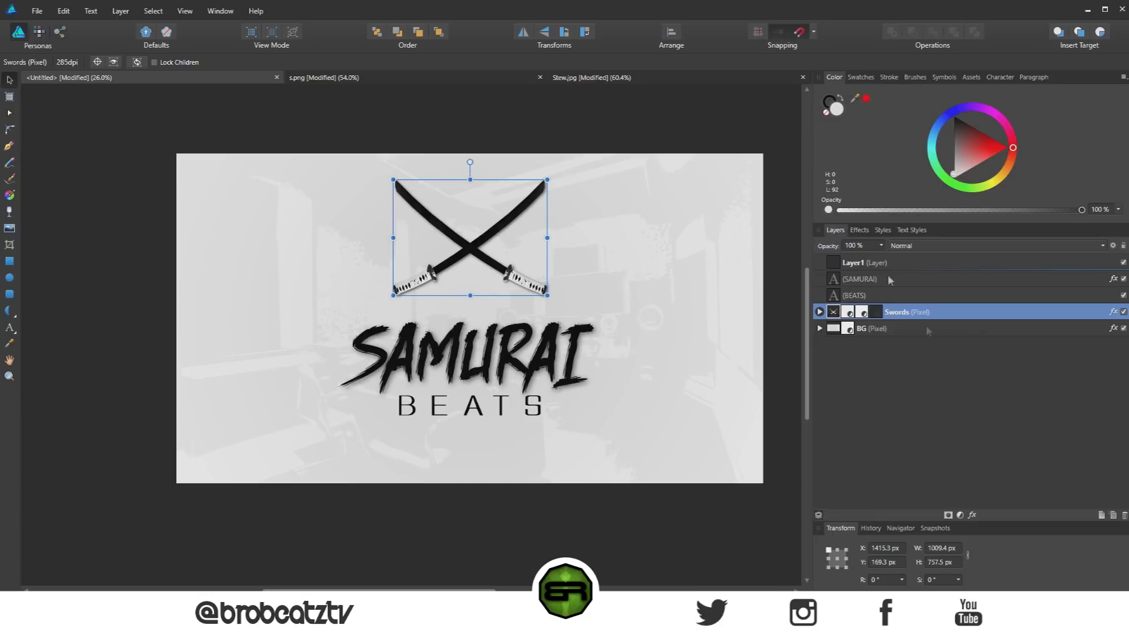
- Change the BG layer's Color Overlay to a muted red, about H 0, S 52, L 52
left_click(769, 362)
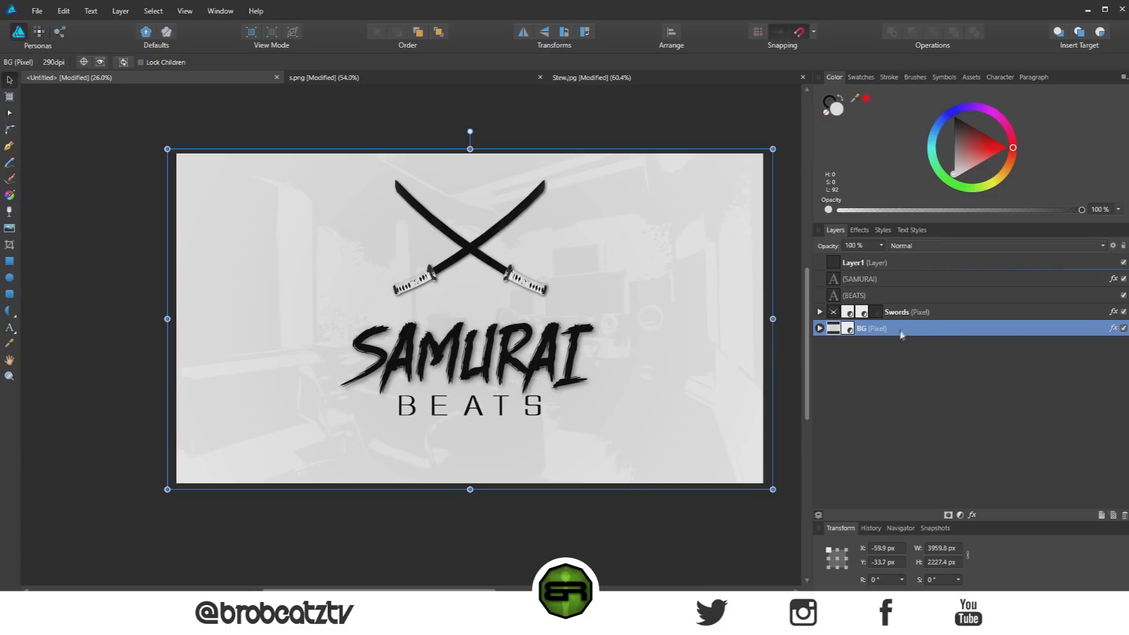
left_click(859, 230)
scroll(862, 406, "down", 3)
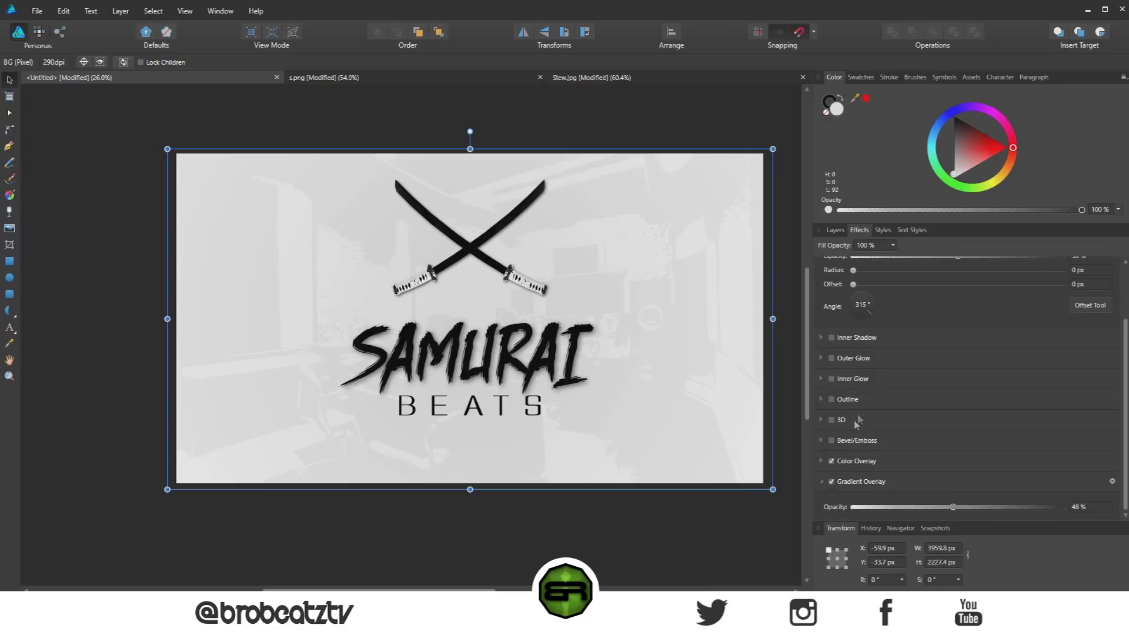
left_click(869, 461)
left_click(859, 462)
left_click(854, 462)
left_click(854, 462)
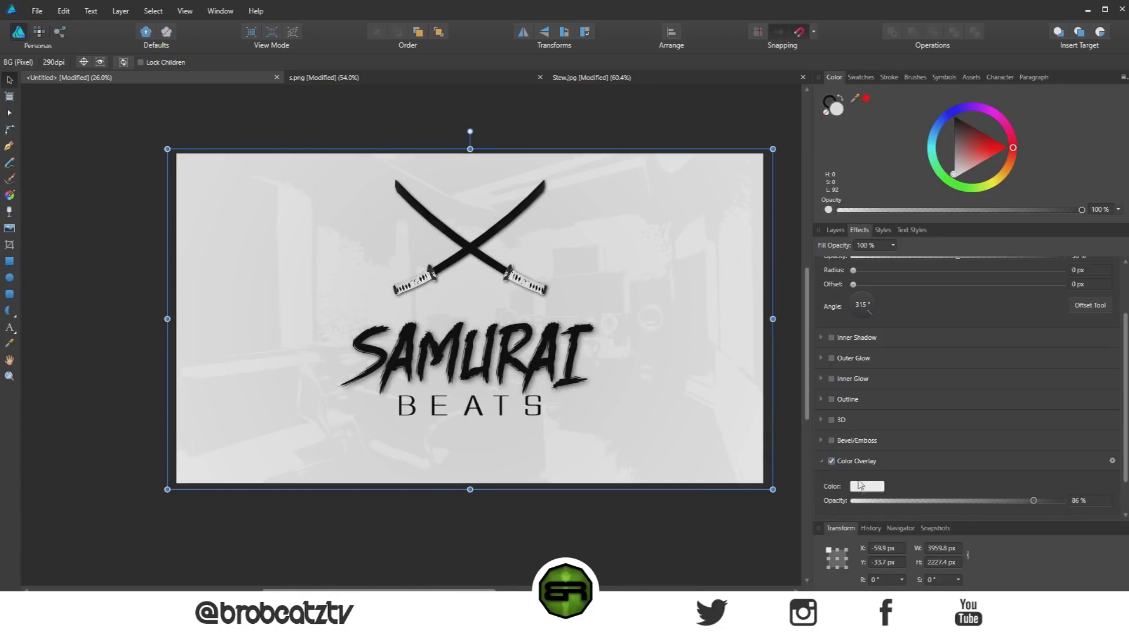
left_click(866, 487)
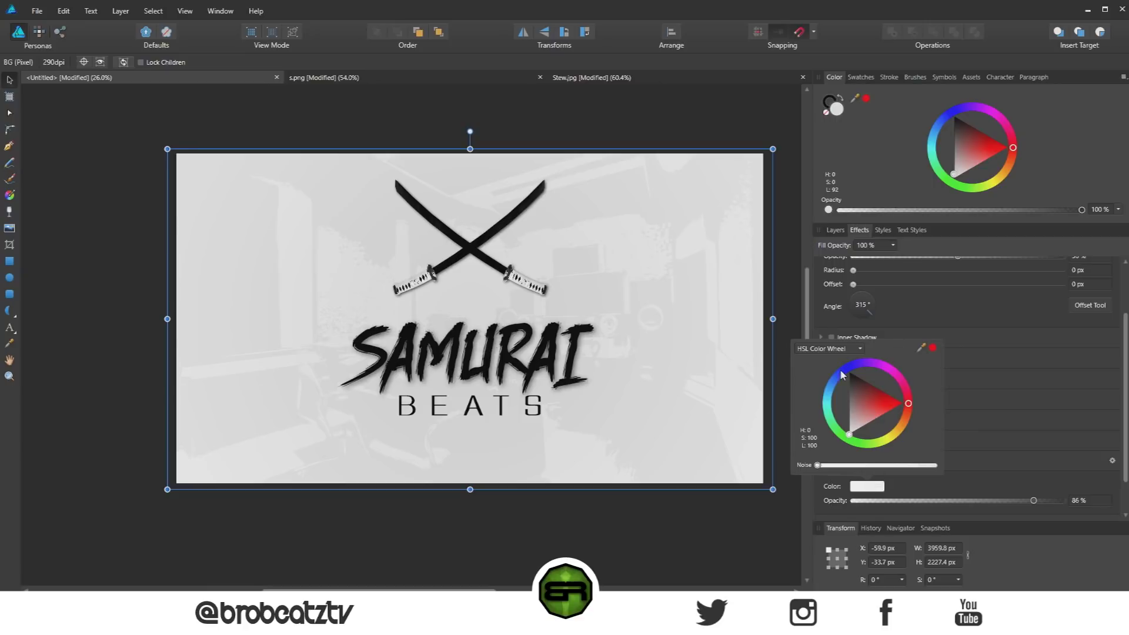
left_click(877, 406)
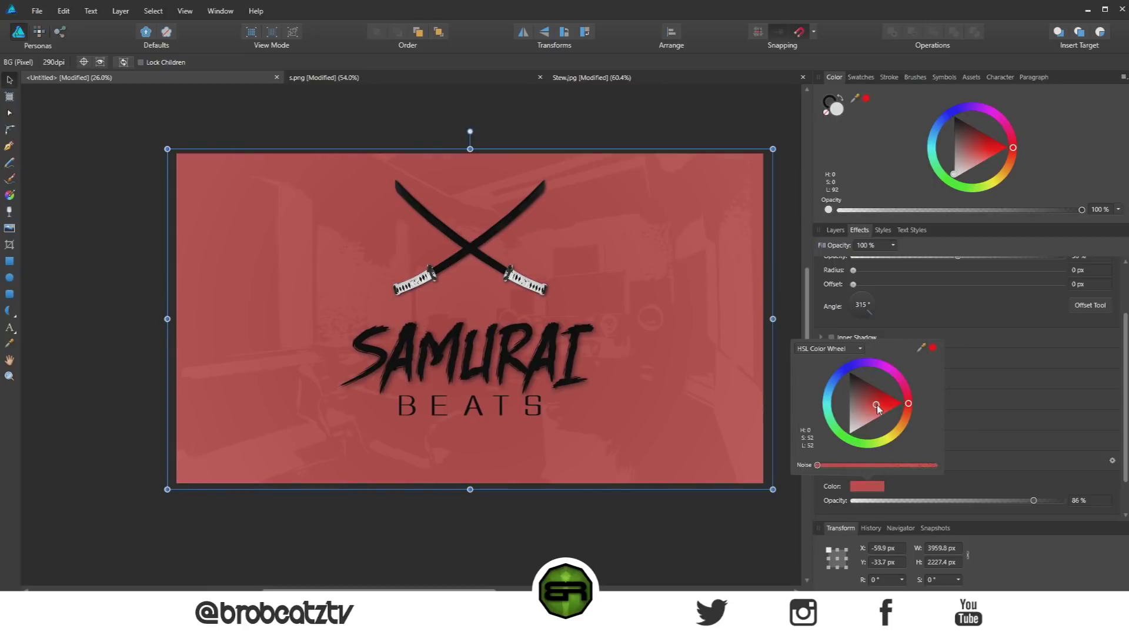
- Try magenta (H 311, S 35, L 50) and bright green (H 133, S 100, L 50) as the background's overlay color
mouse_move(903, 378)
left_mouse_down()
mouse_move(880, 373)
mouse_move(891, 382)
left_mouse_up()
left_click(868, 402)
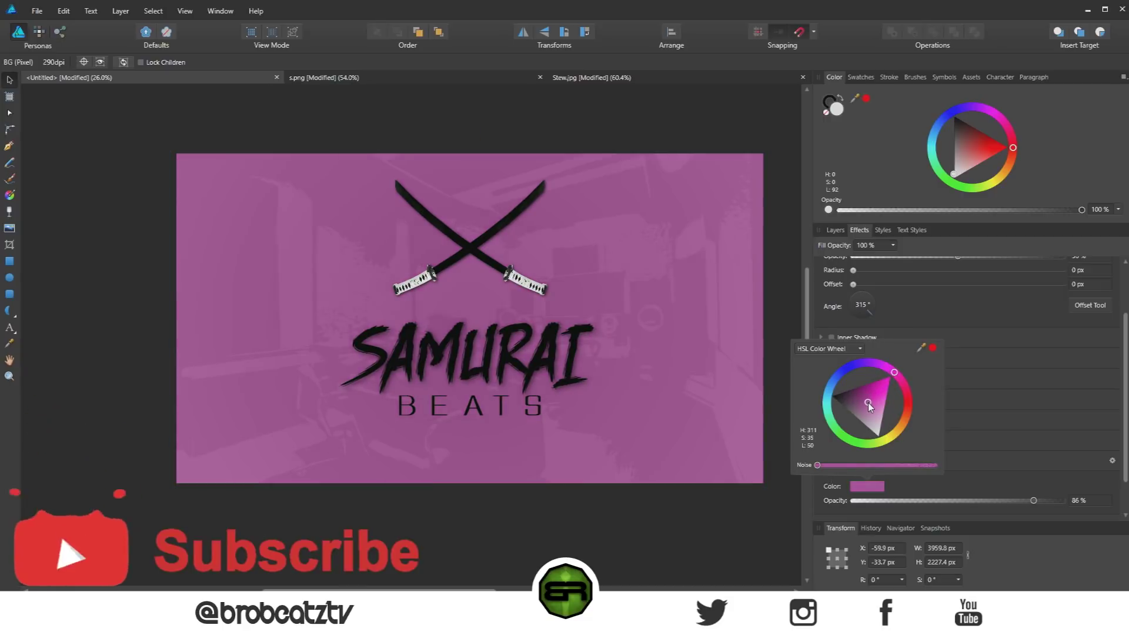
mouse_move(870, 362)
left_mouse_down()
mouse_move(825, 410)
mouse_move(844, 434)
mouse_move(828, 405)
mouse_move(876, 452)
mouse_move(910, 431)
mouse_move(918, 443)
mouse_move(903, 391)
left_mouse_up()
left_click(841, 433)
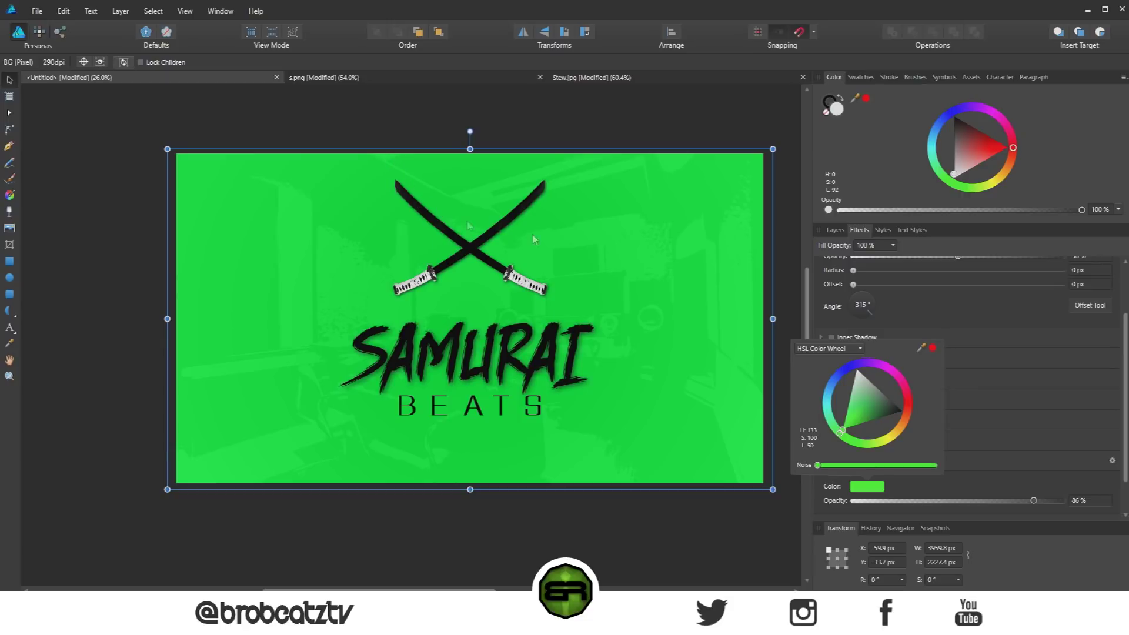
- Try blue shades for the background's Color Overlay and shift it to orange, about H 31, S 88, L 40
left_click_drag(834, 389, 860, 366)
left_click(851, 370)
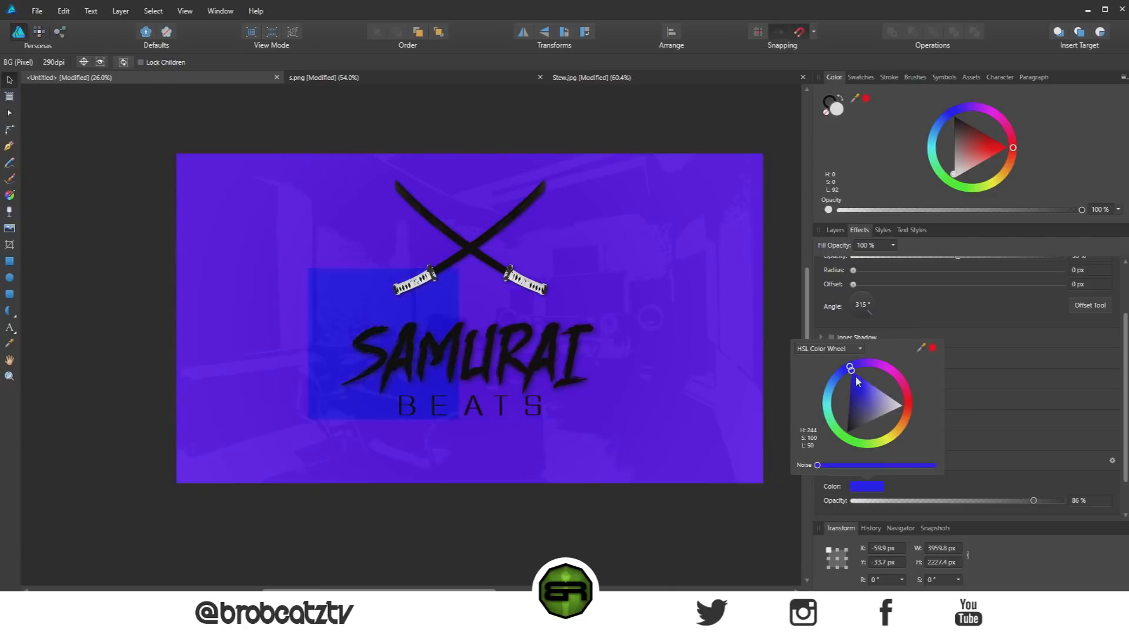
mouse_move(850, 373)
left_mouse_down()
mouse_move(906, 412)
mouse_move(879, 391)
mouse_move(837, 396)
mouse_move(838, 413)
mouse_move(870, 393)
mouse_move(832, 383)
mouse_move(847, 392)
mouse_move(842, 369)
left_mouse_up()
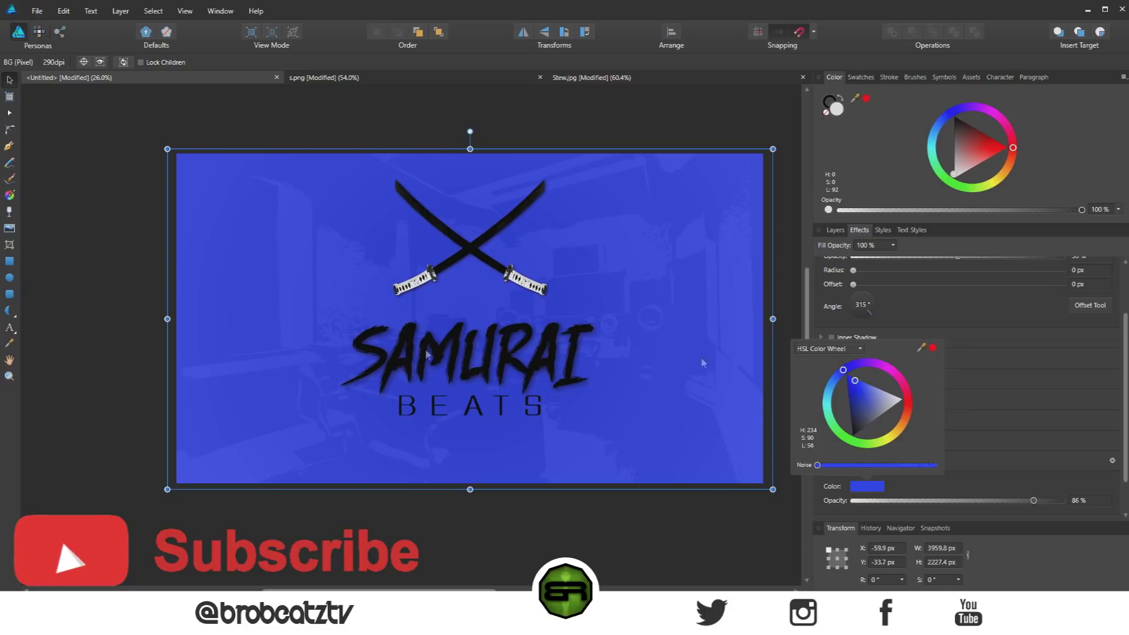
left_click_drag(855, 398, 860, 414)
mouse_move(843, 370)
left_mouse_down()
mouse_move(841, 435)
mouse_move(873, 447)
mouse_move(870, 413)
mouse_move(868, 446)
mouse_move(880, 413)
mouse_move(866, 408)
mouse_move(899, 434)
mouse_move(889, 411)
mouse_move(898, 422)
left_mouse_up()
left_click(866, 415)
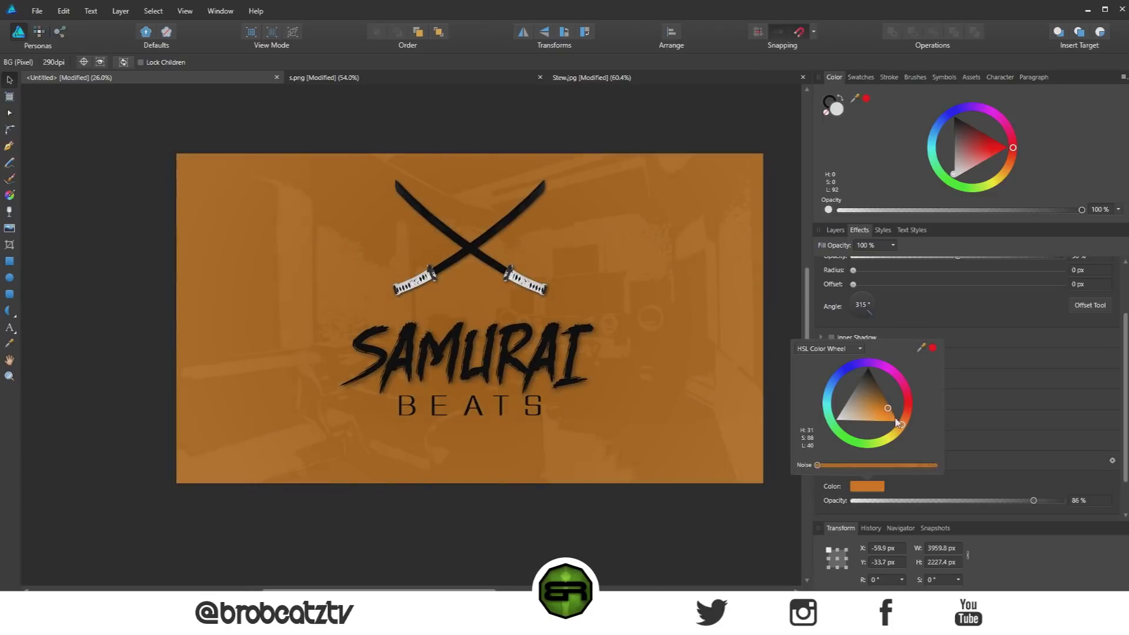